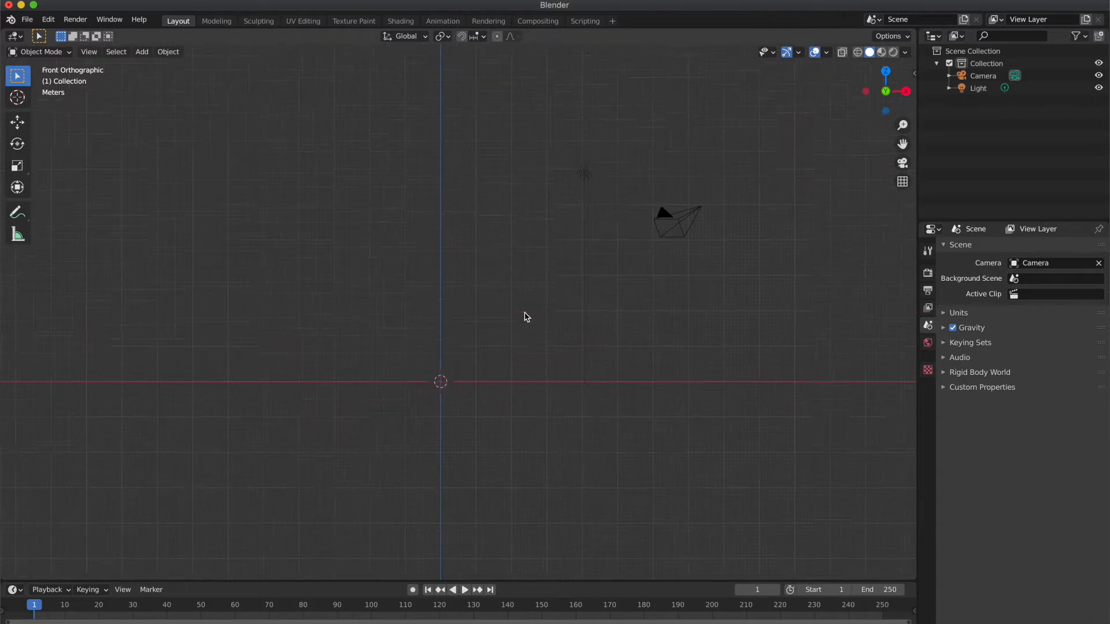
Add a single-vertex mesh object at the world origin
key("shift+a")
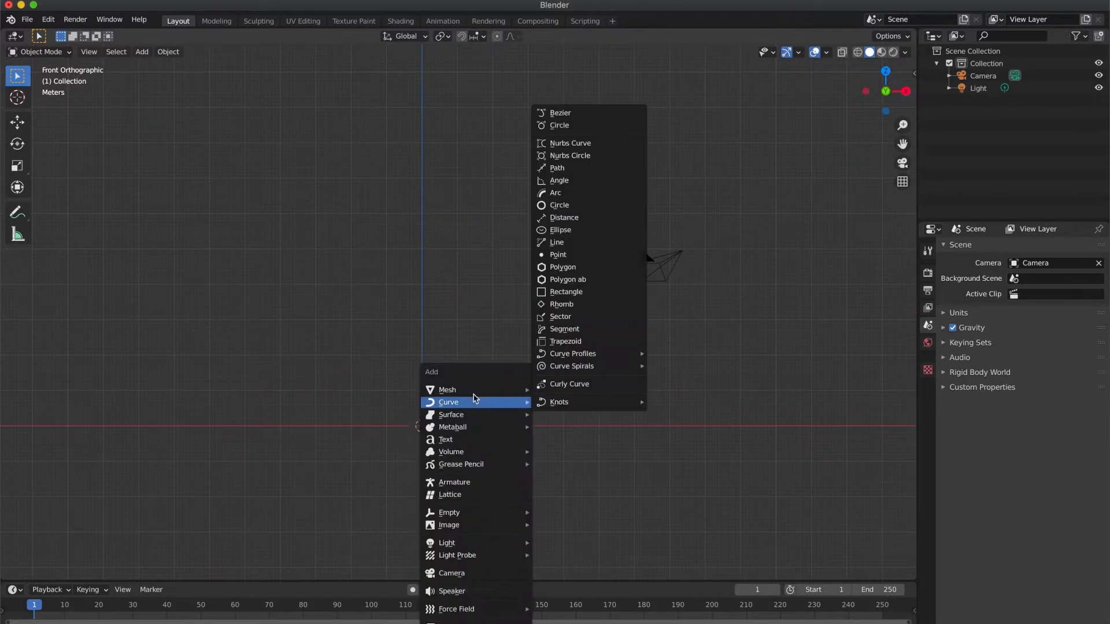
mouse_move(523, 391)
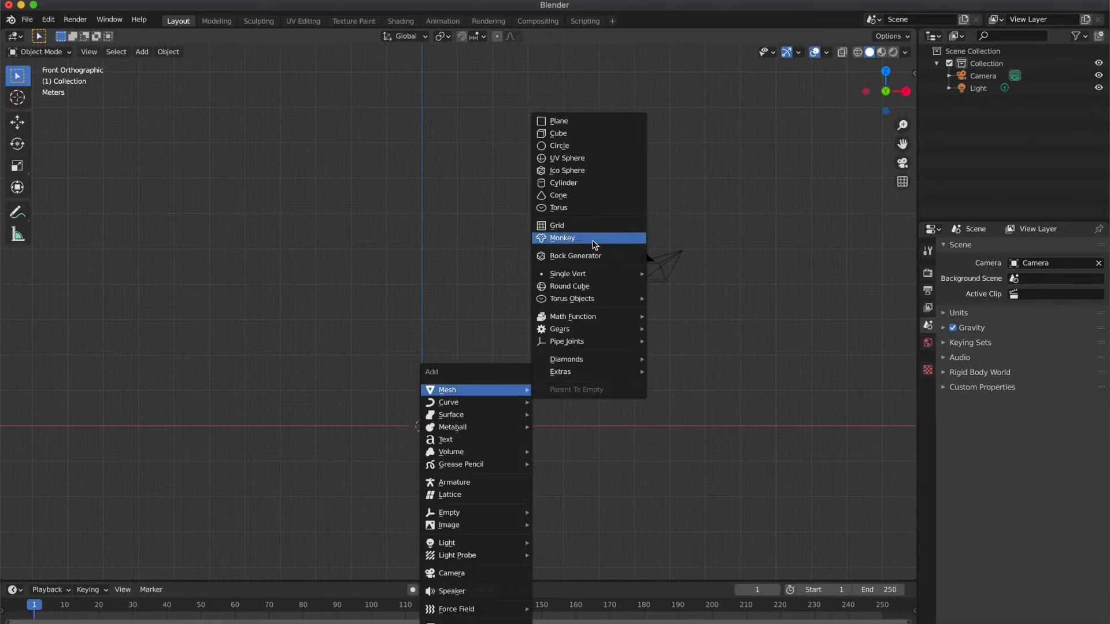
mouse_move(585, 276)
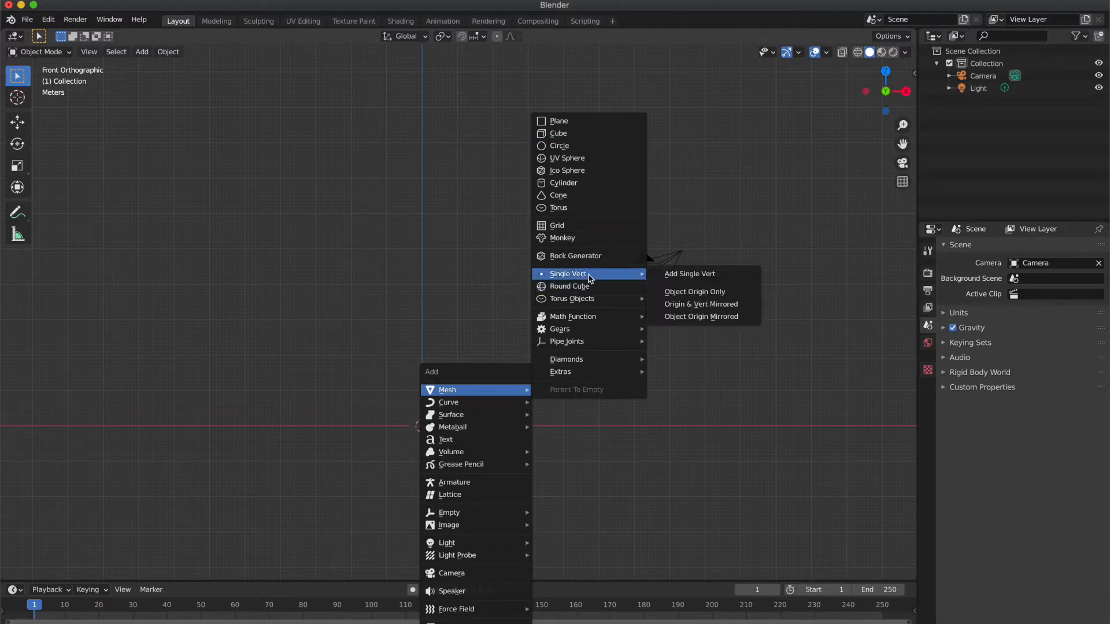
left_click(680, 274)
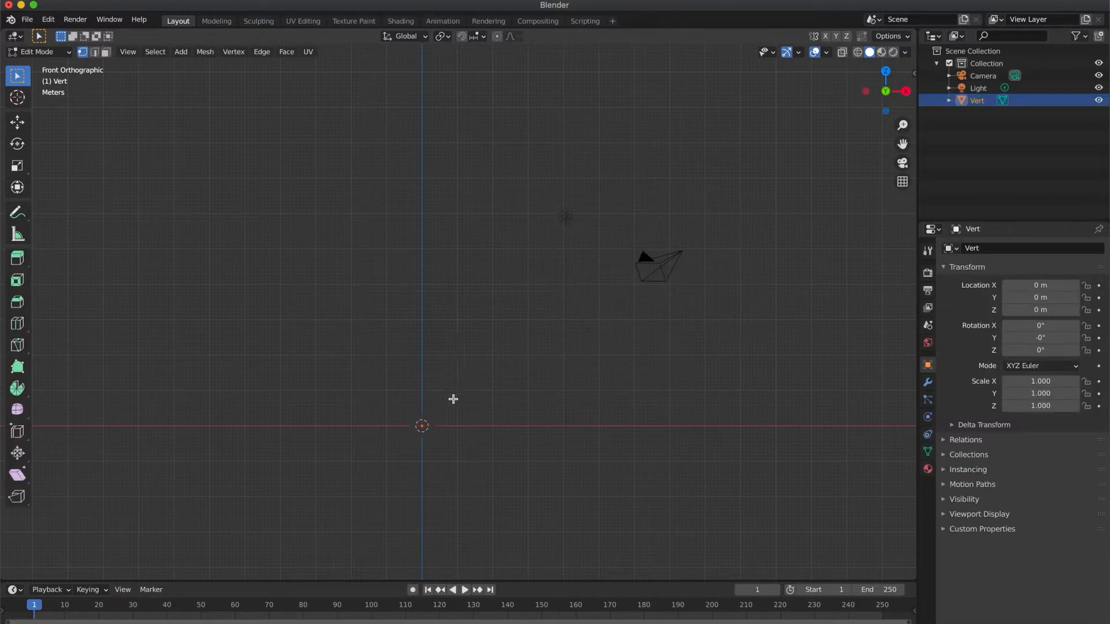
Extrude the vertex upward three times into a zigzag trunk, with the first two segments about 1.4 m and 1.6 m long
key("e")
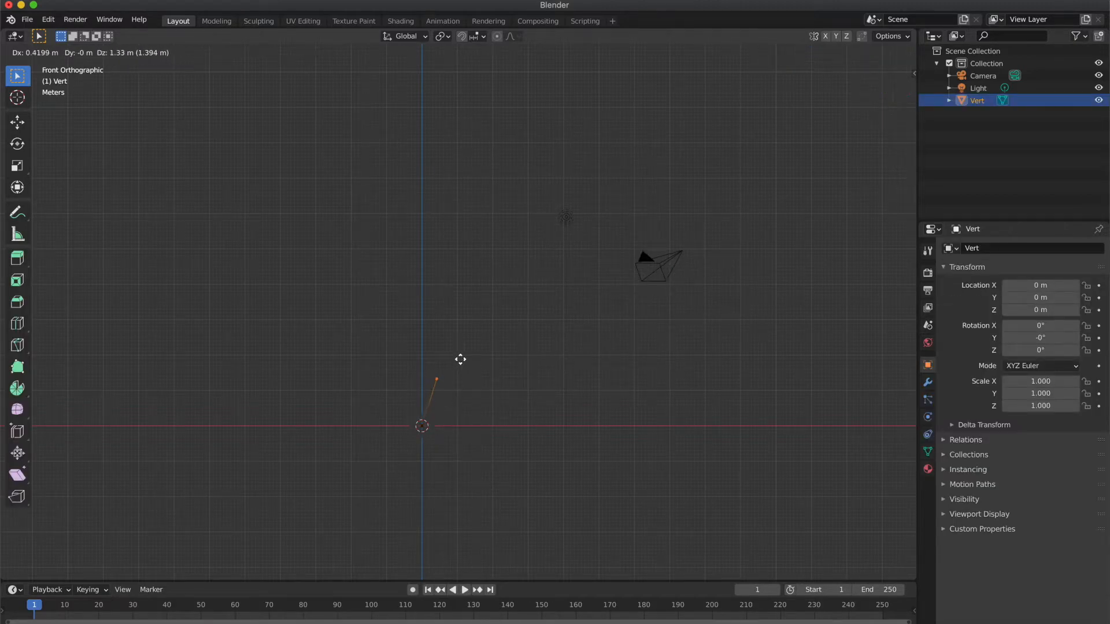
left_click(461, 359)
key("e")
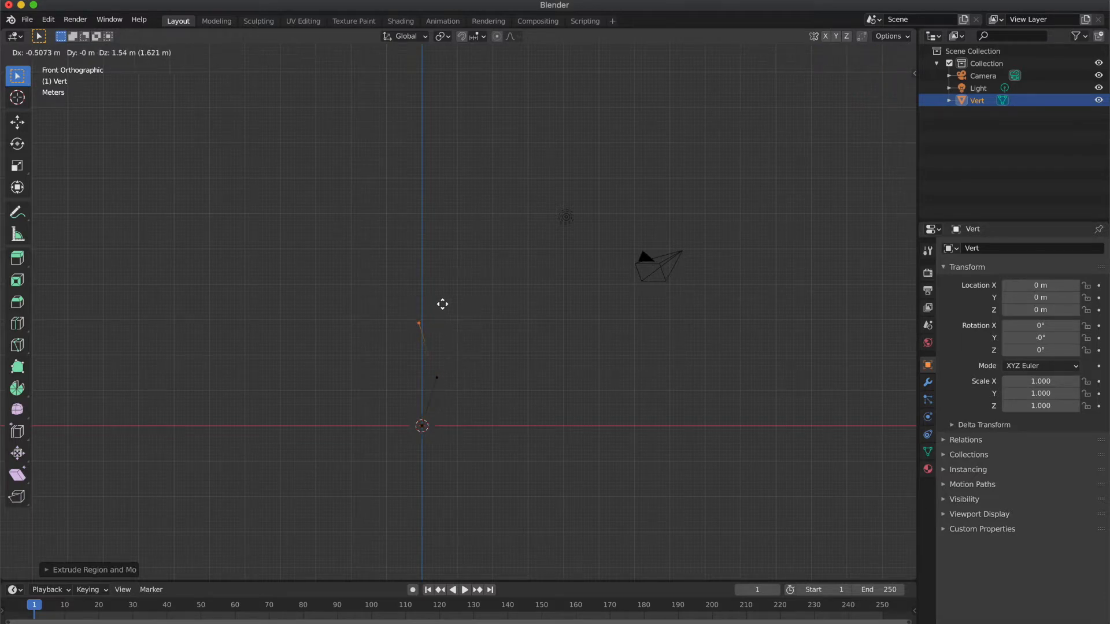
left_click(442, 304)
key("e")
left_click(452, 229)
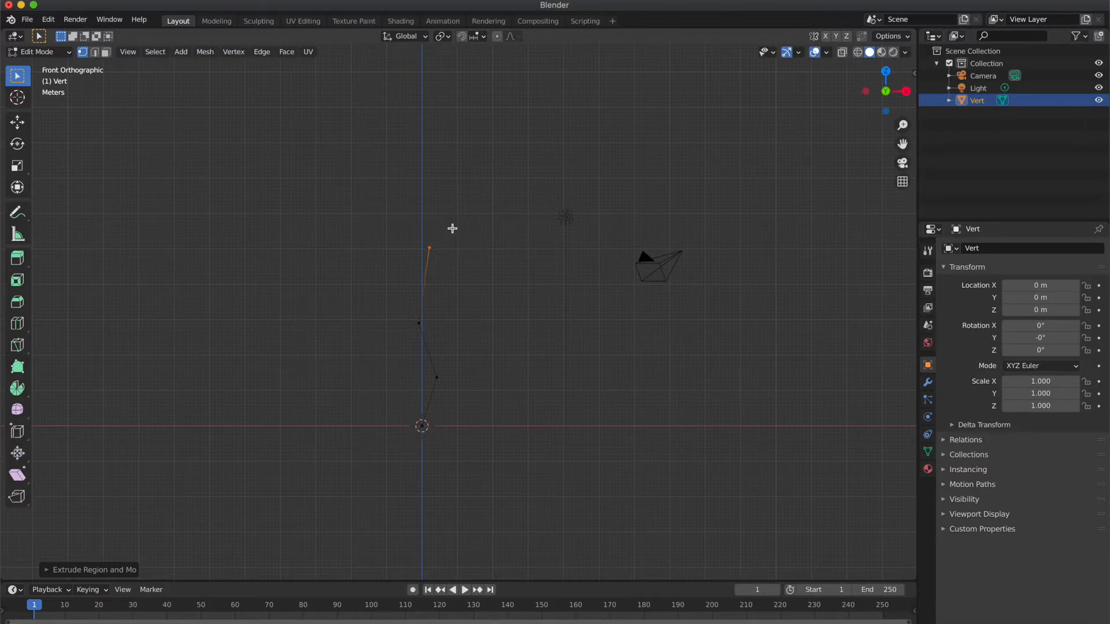
Extrude two branches from the trunk's top vertex, a short steep one and one about 2.8 m long toward positive X
scroll(452, 228, "up", 5, "shift")
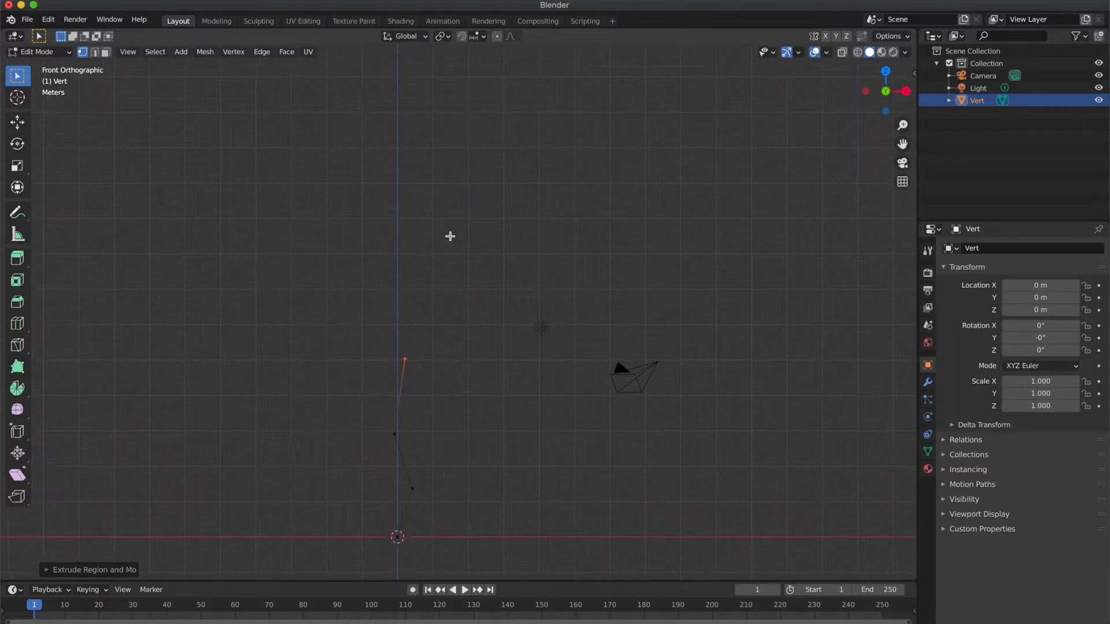
key("e")
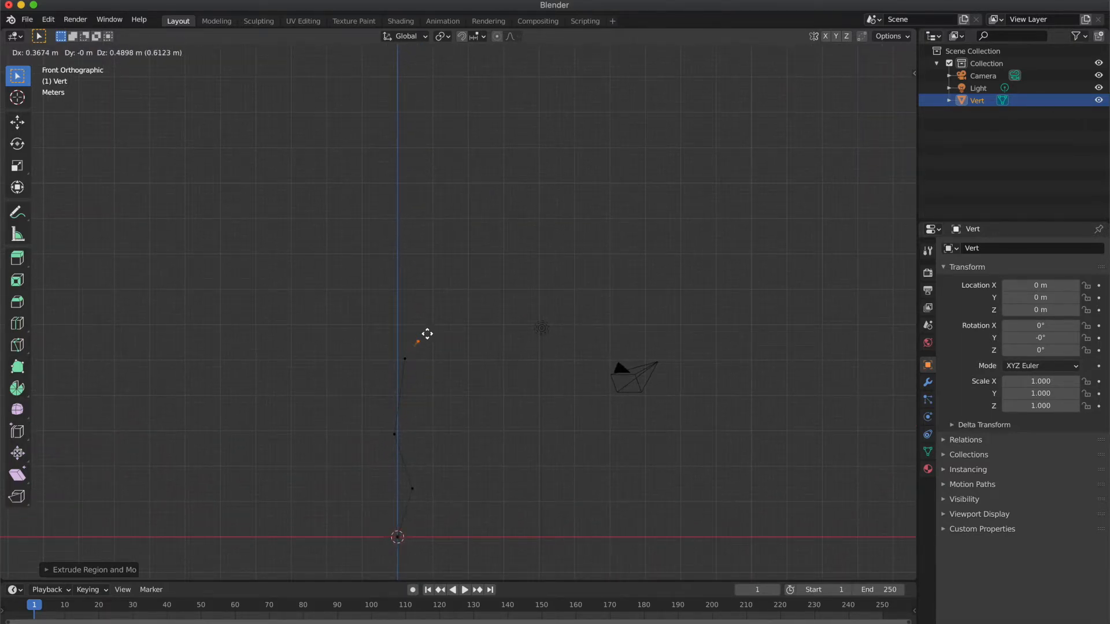
left_click(438, 297)
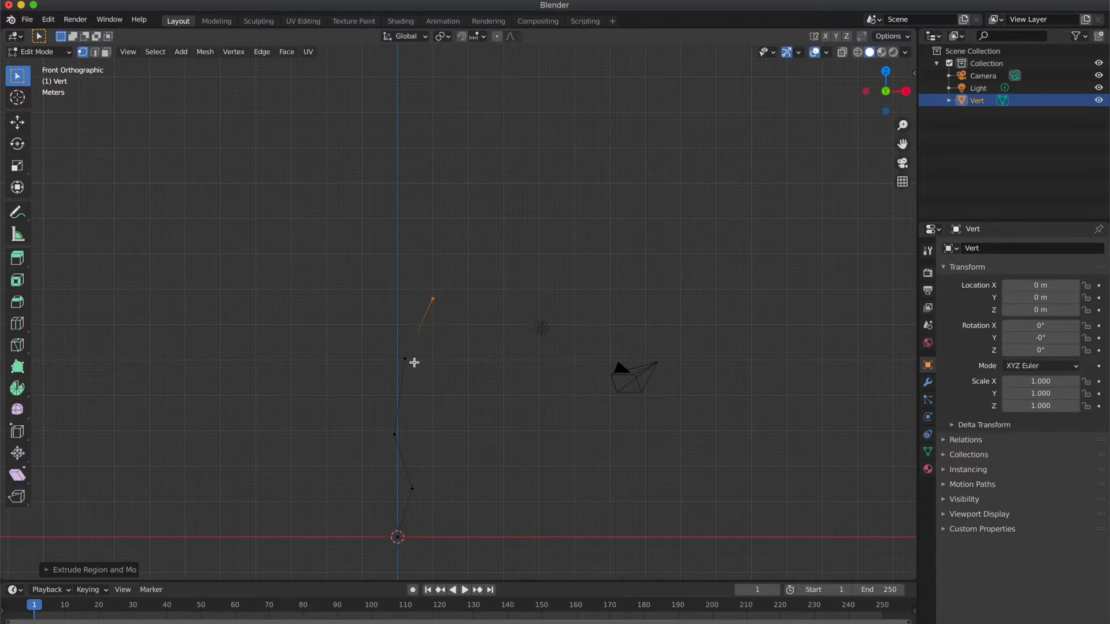
left_click(406, 361)
key("e")
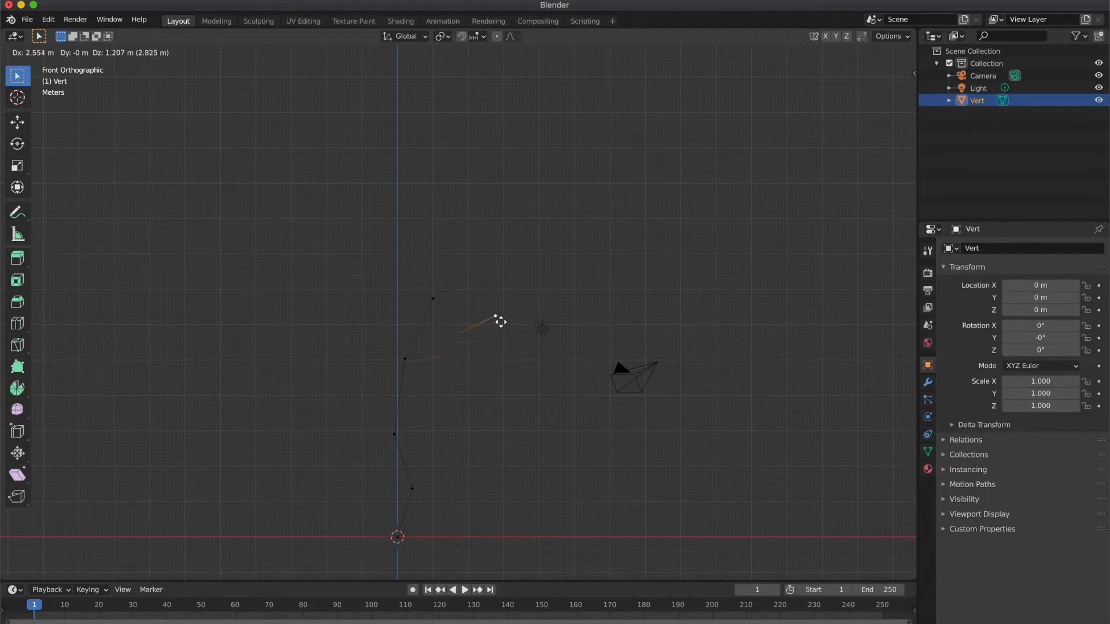
left_click(499, 322)
Extrude a two-segment branch from the trunk's top vertex toward negative X, its first segment about 1.9 m long and its second going upward
left_click(404, 359)
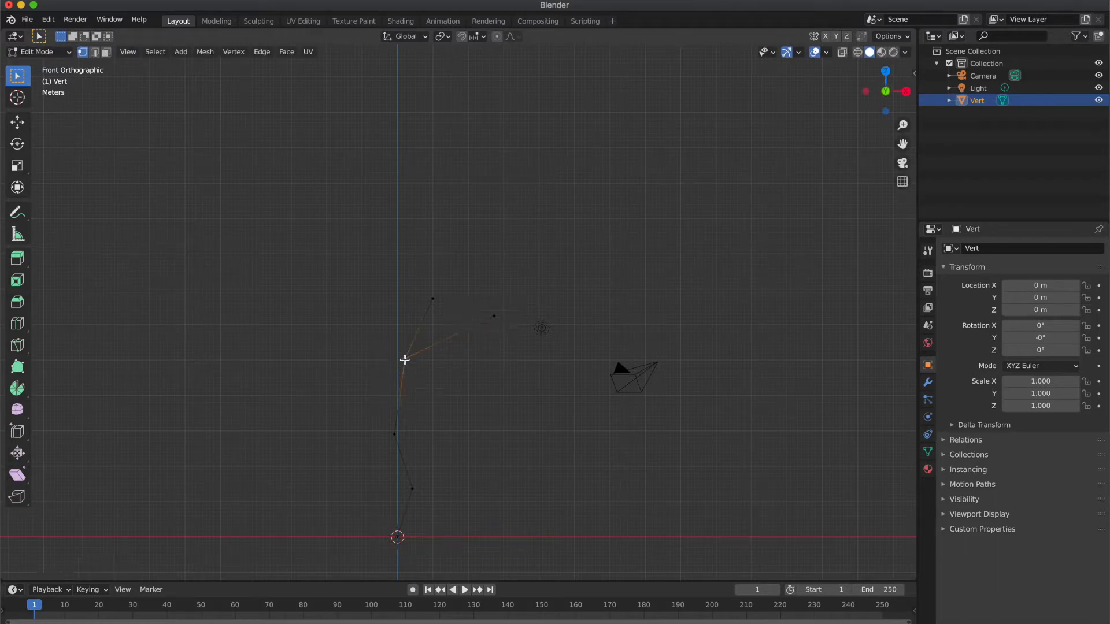
key("e")
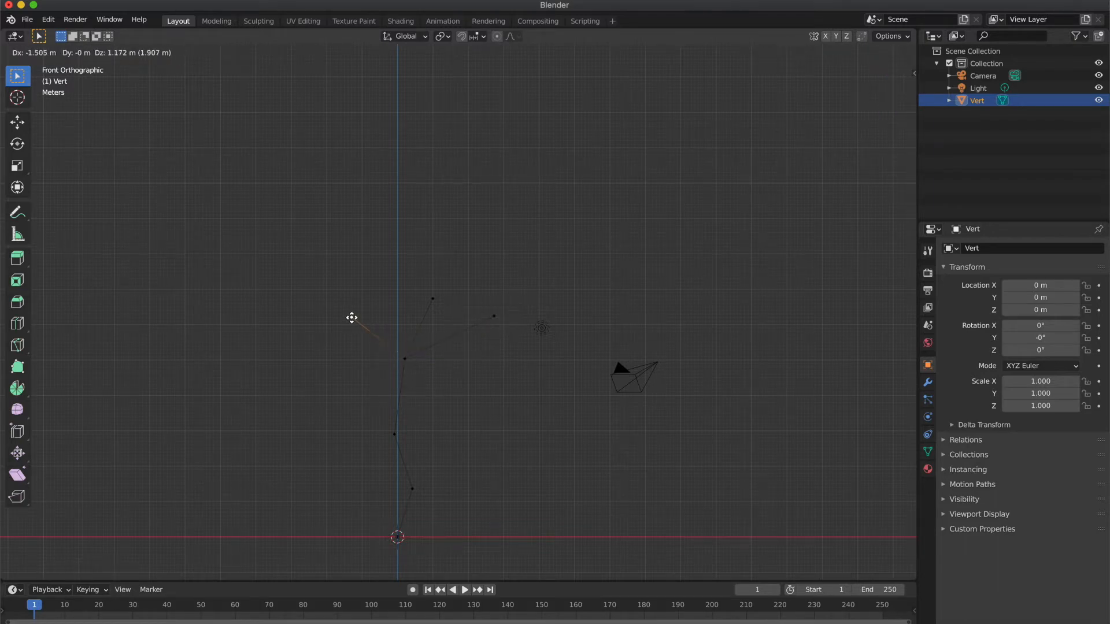
left_click(351, 316)
key("e")
left_click(344, 260)
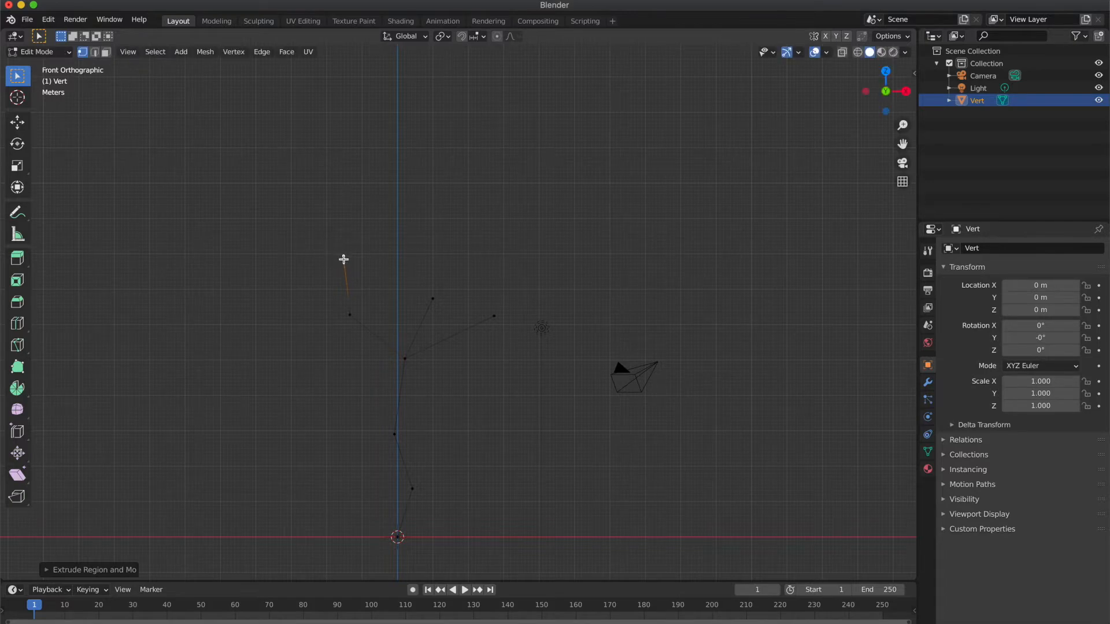
Extrude an outward twig toward negative X from the joint of the two-segment branch, then clear the selection
left_click(348, 315)
key("e")
left_click(270, 307)
left_click(306, 287)
Move the steep branch's tip along positive Y and the positive-X branch's tip about 1.3 m along negative Y
scroll(306, 287, "right", 10)
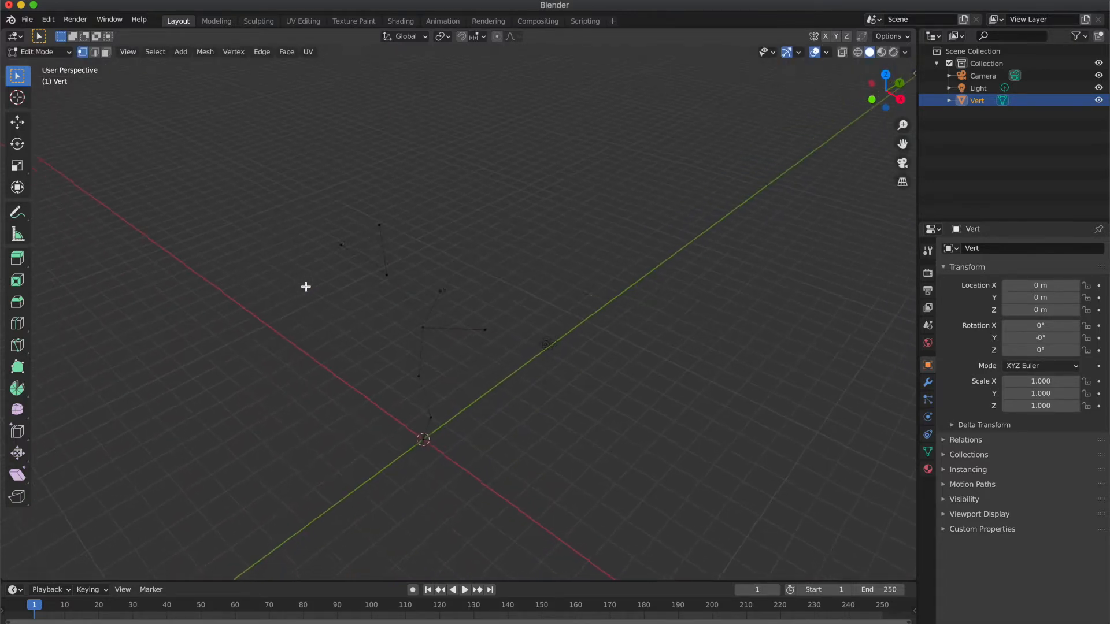
scroll(306, 287, "right", 15)
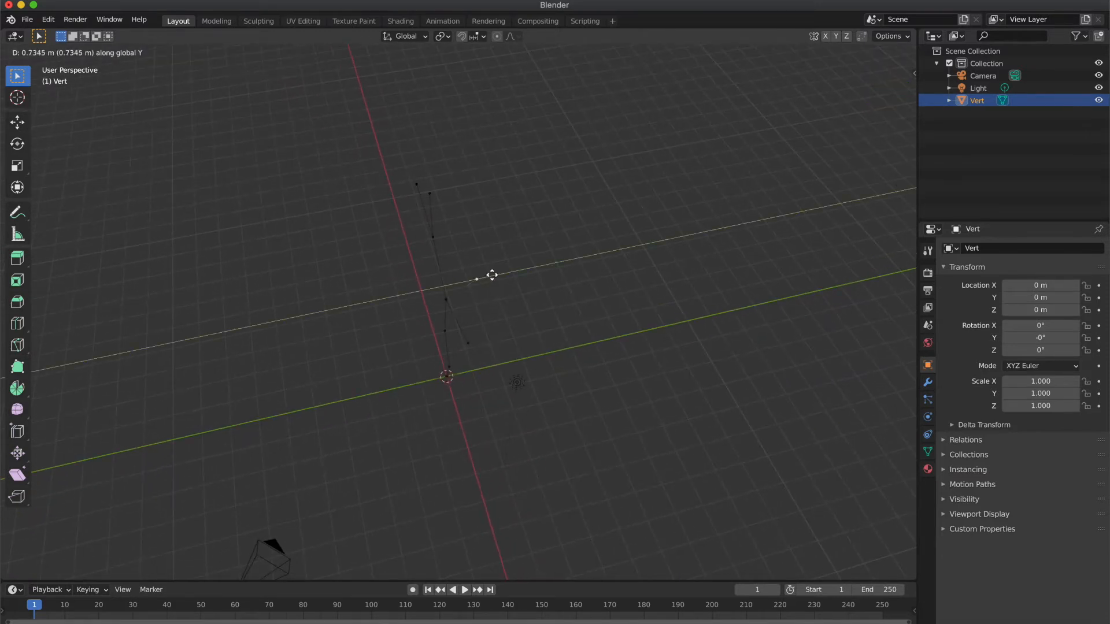
left_click(508, 271)
left_click(469, 345)
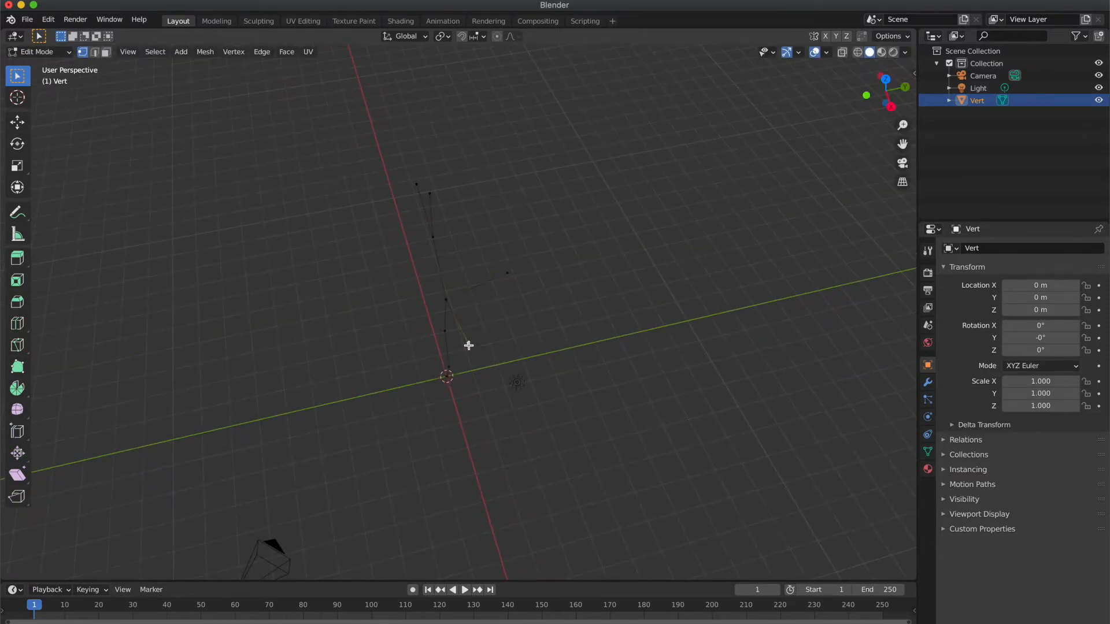
key("e")
key("y")
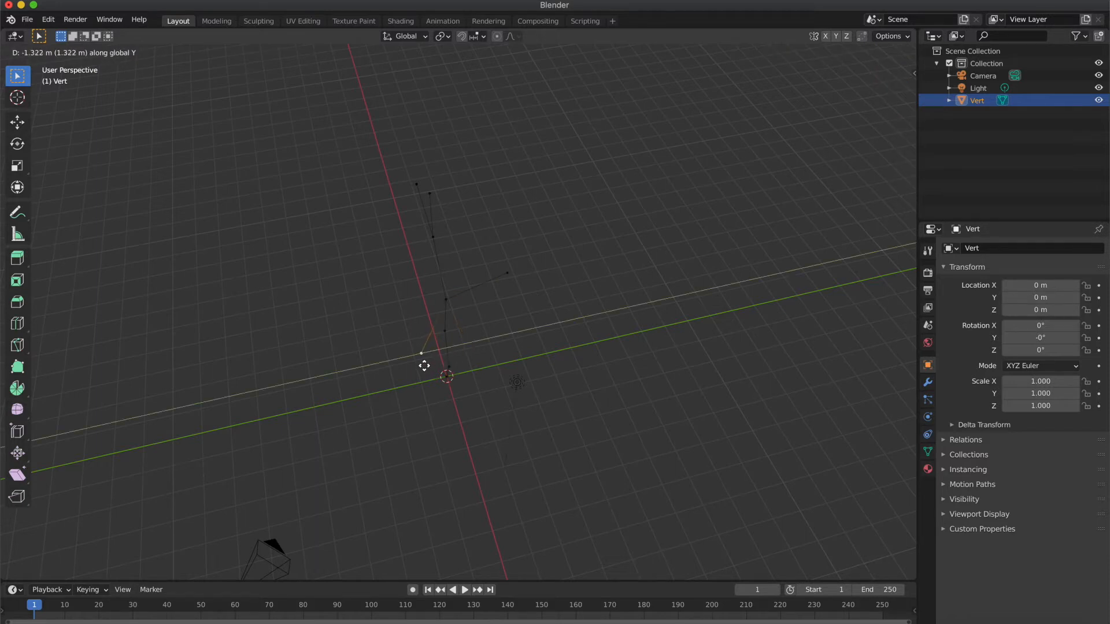
left_click(421, 366)
Move the forked branch's joint about 0.9 m along negative Y and shift its outward twig's tip farther in the same direction
left_click(431, 238)
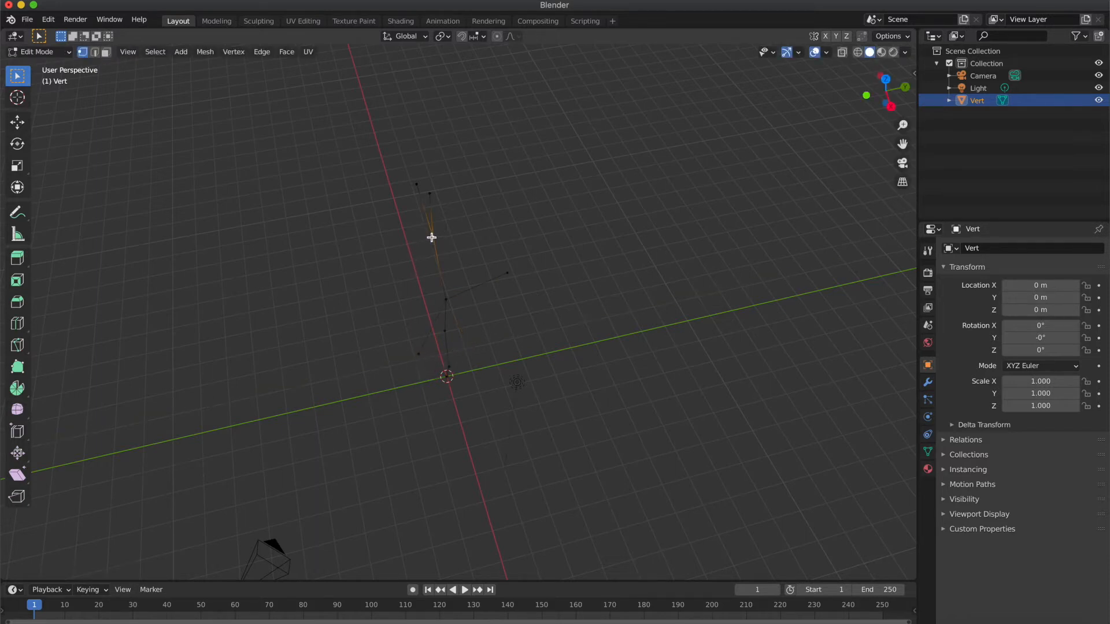
key("g")
key("y")
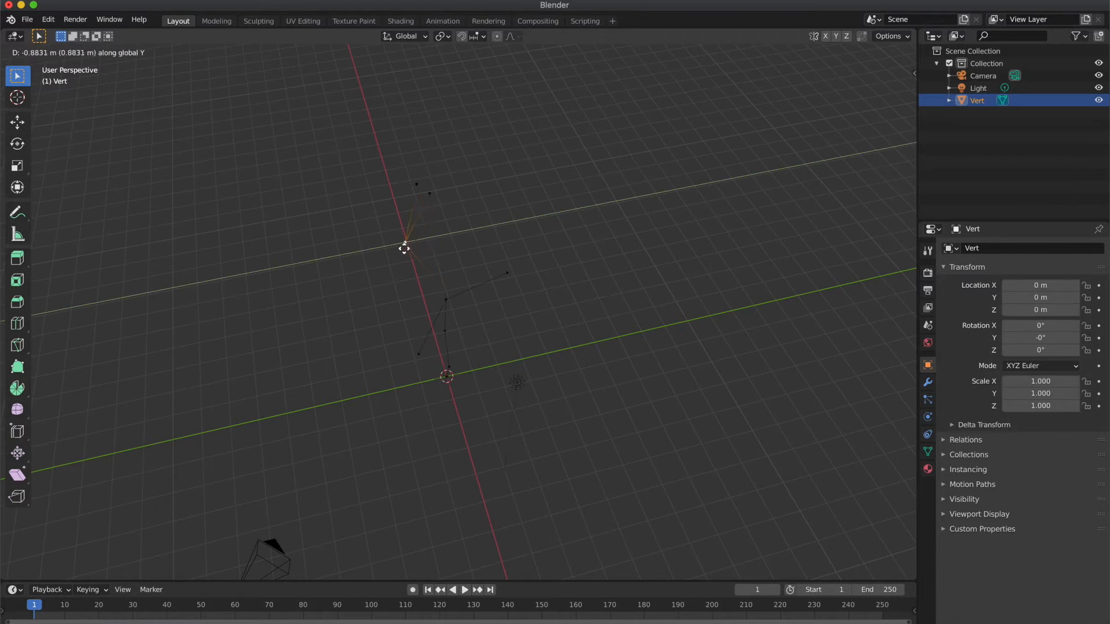
left_click(402, 246)
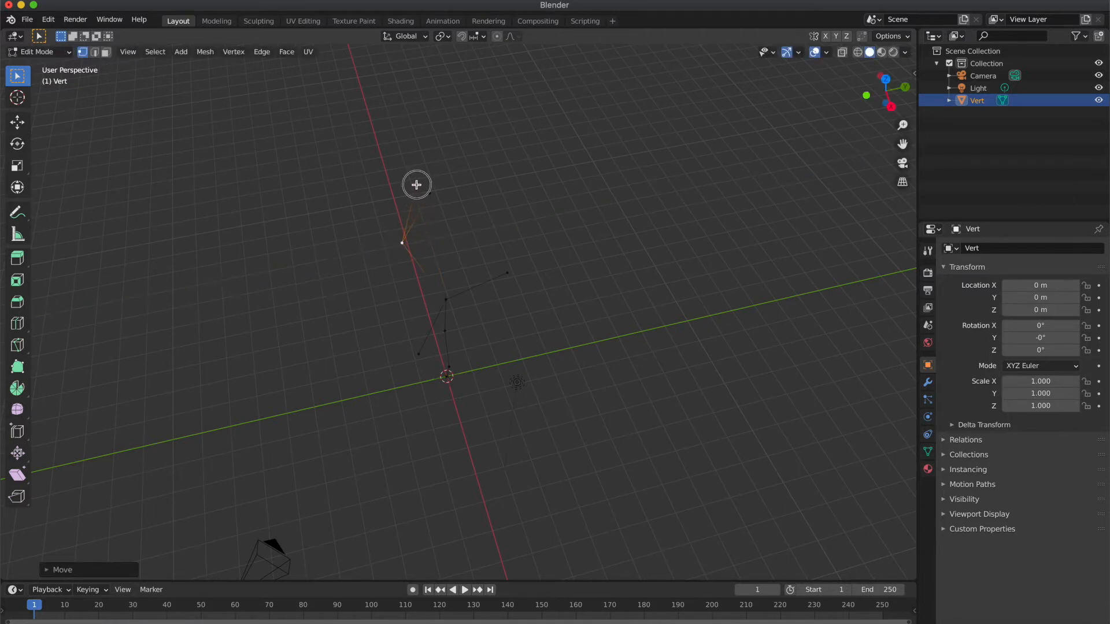
left_click(416, 185)
key("g")
key("y")
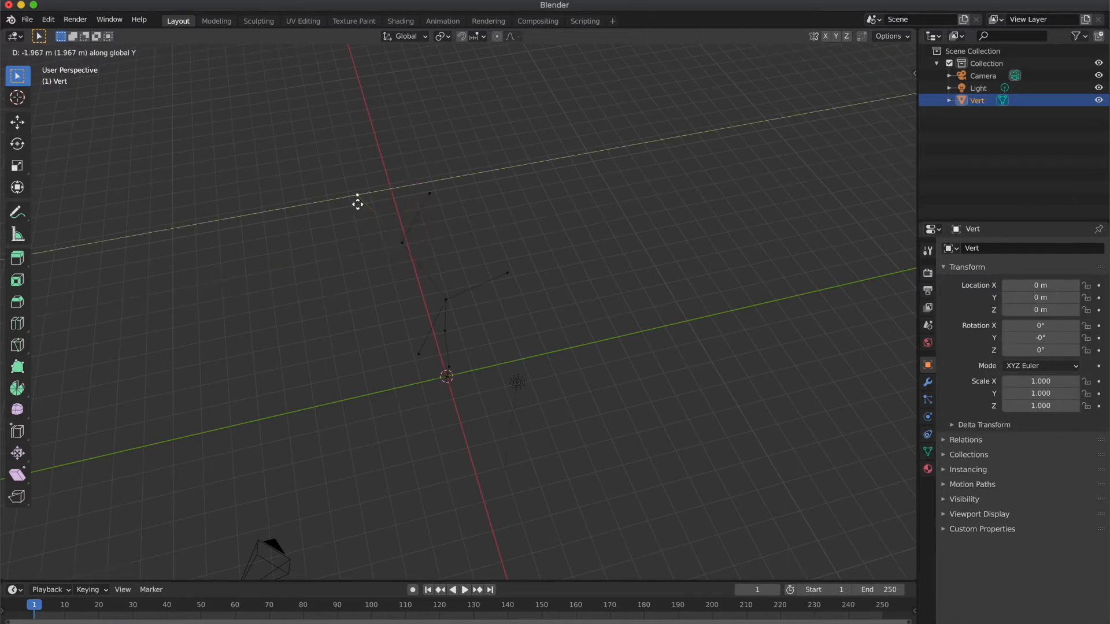
left_click(336, 234)
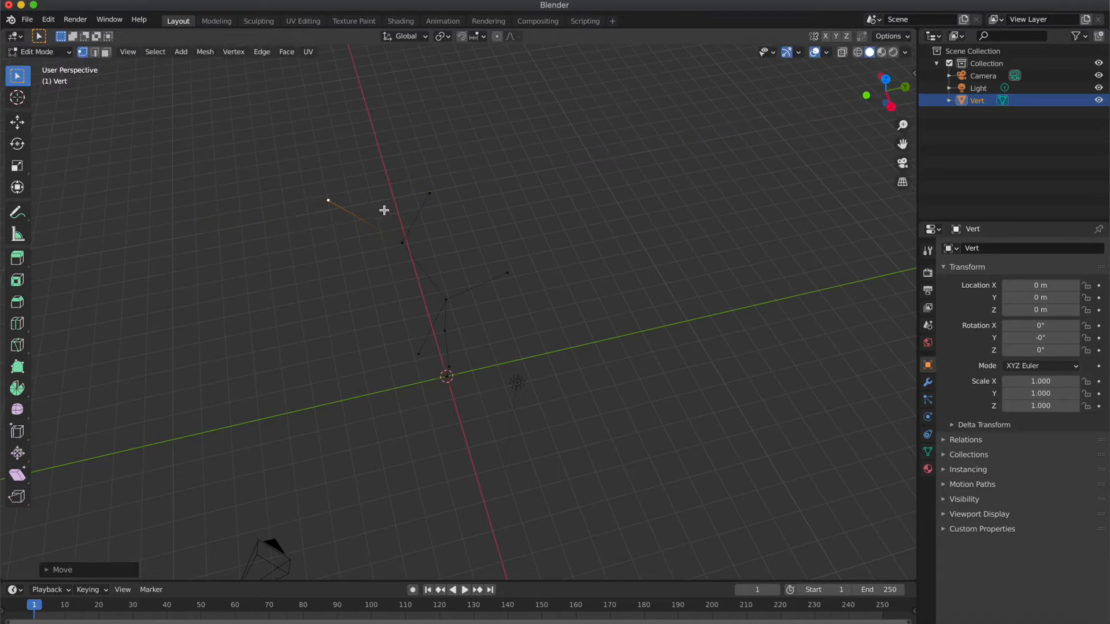
Move the tip of the forked branch's upper twig about 1.3 m along negative X
left_click(427, 194)
key("g")
key("x")
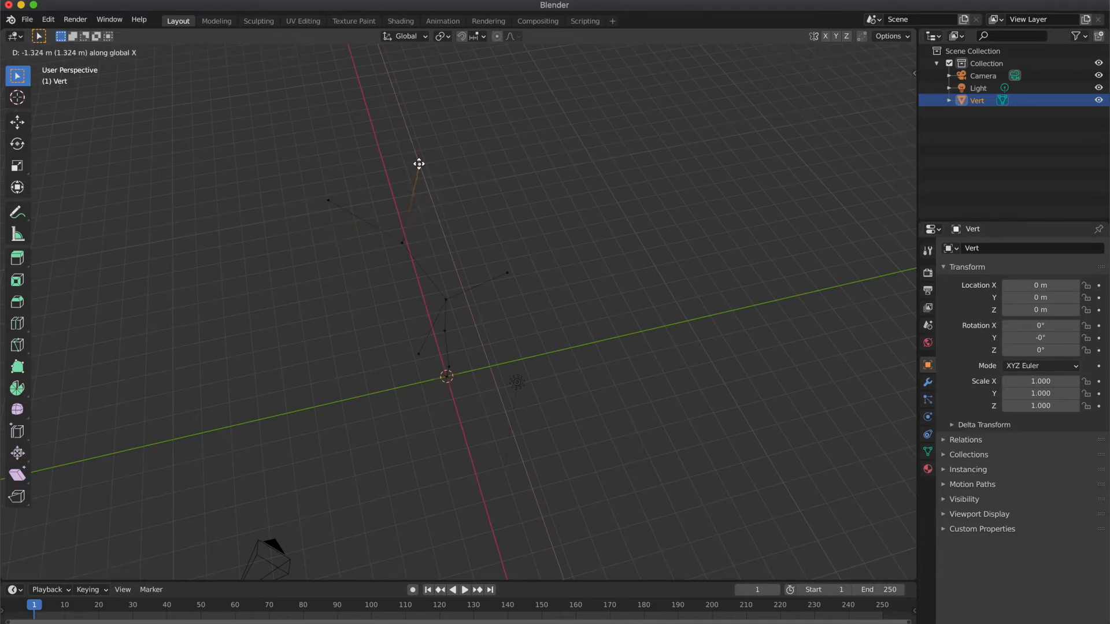
left_click(419, 164)
Select the three trunk vertices above the base and move them together along positive X
scroll(420, 269, "left", 10)
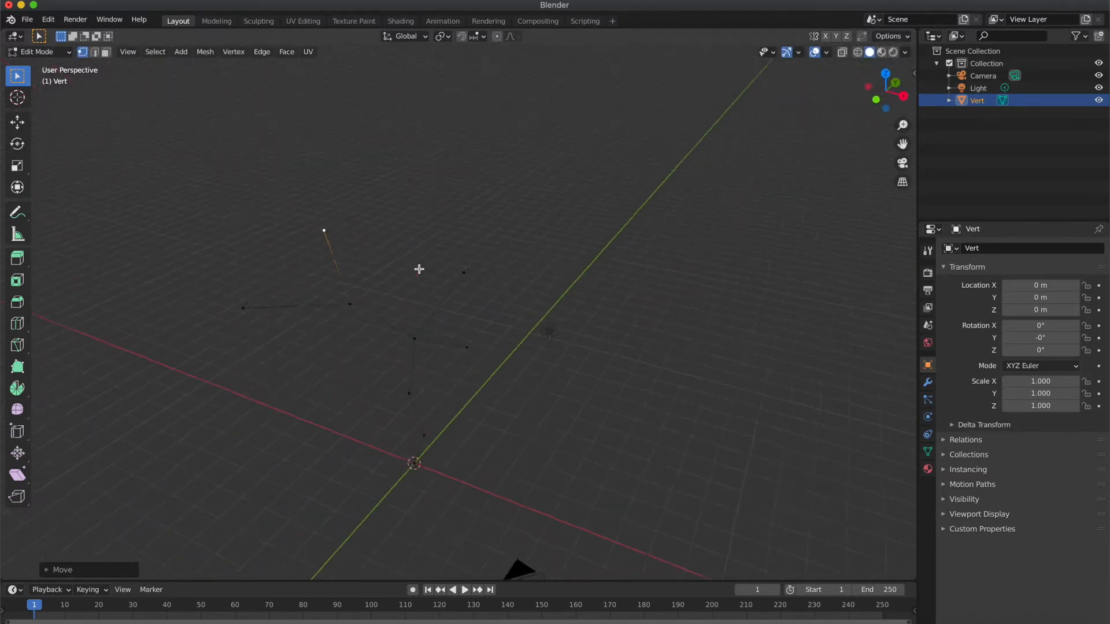
scroll(419, 269, "up", 10)
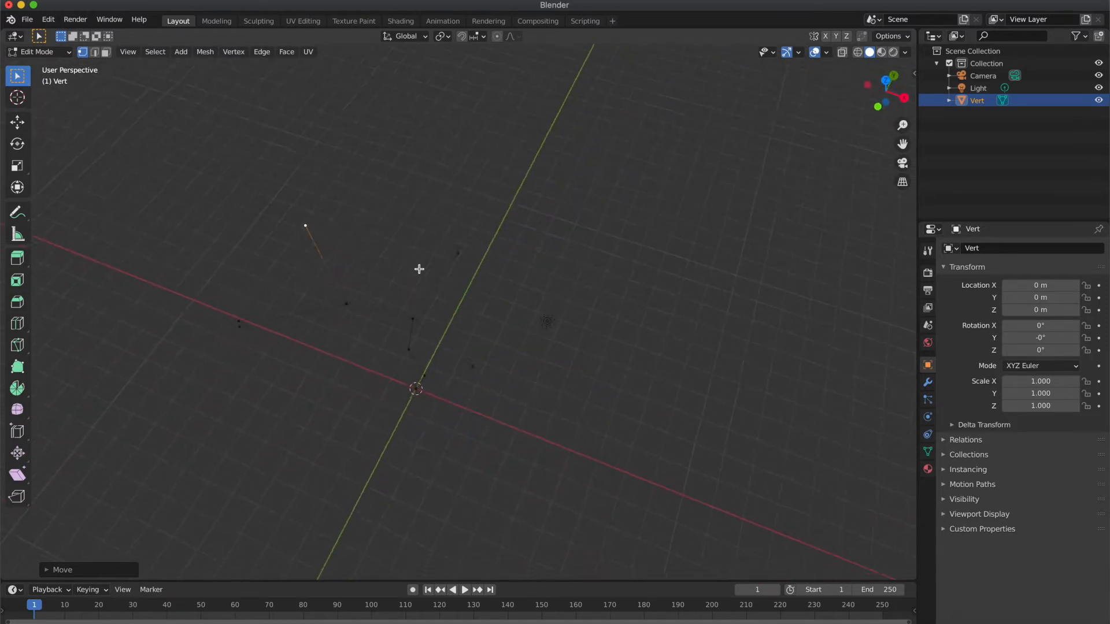
scroll(419, 269, "down", 10)
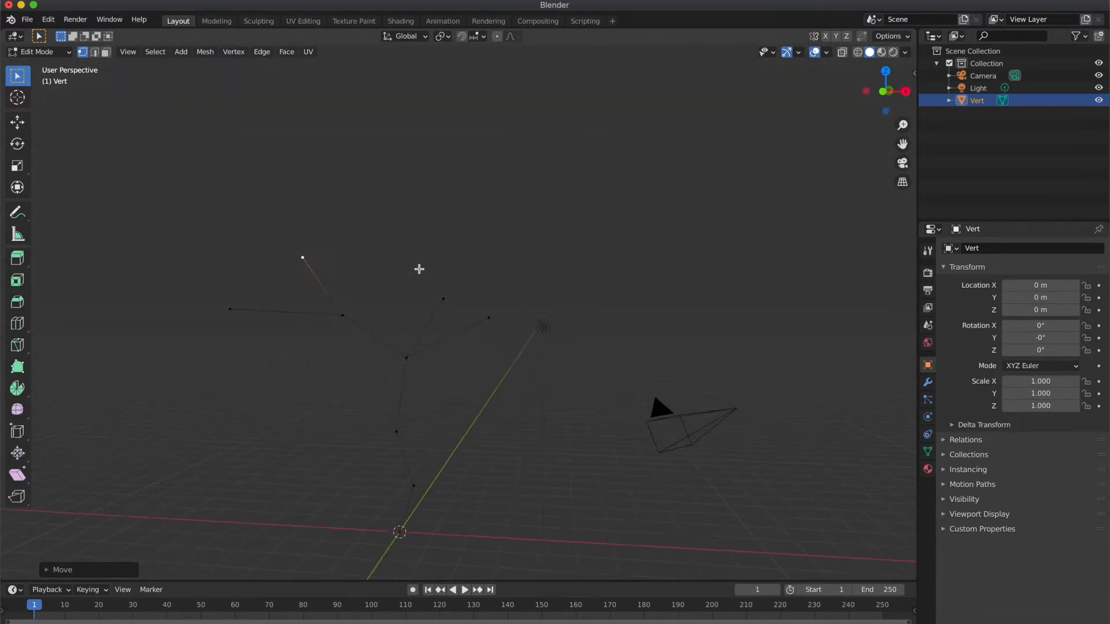
left_click(413, 489)
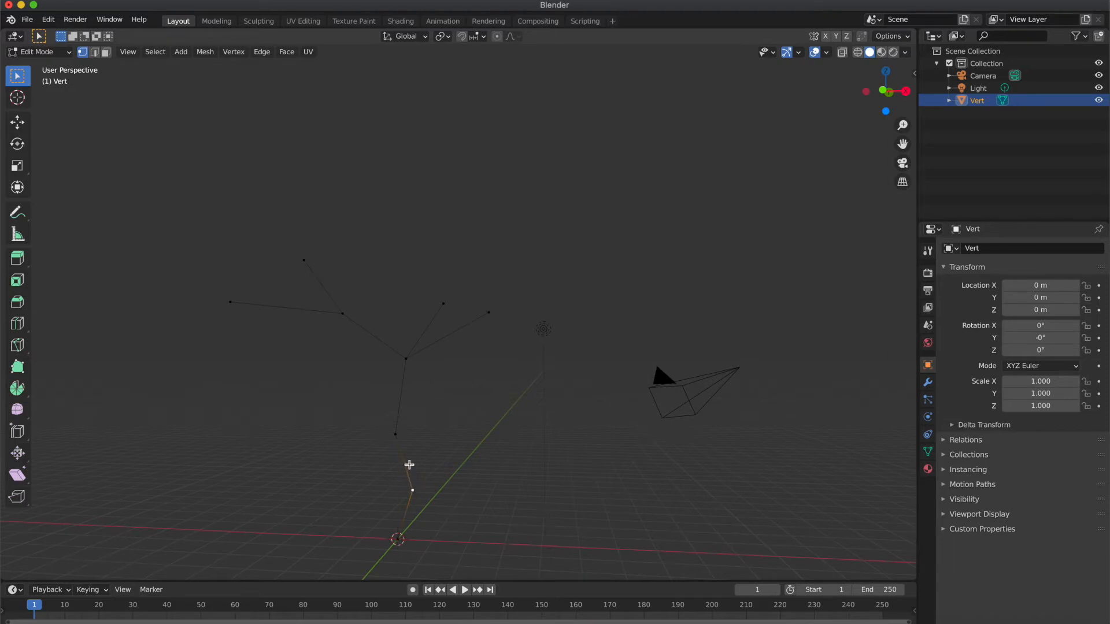
left_click(408, 359, "shift")
key("g")
key("x")
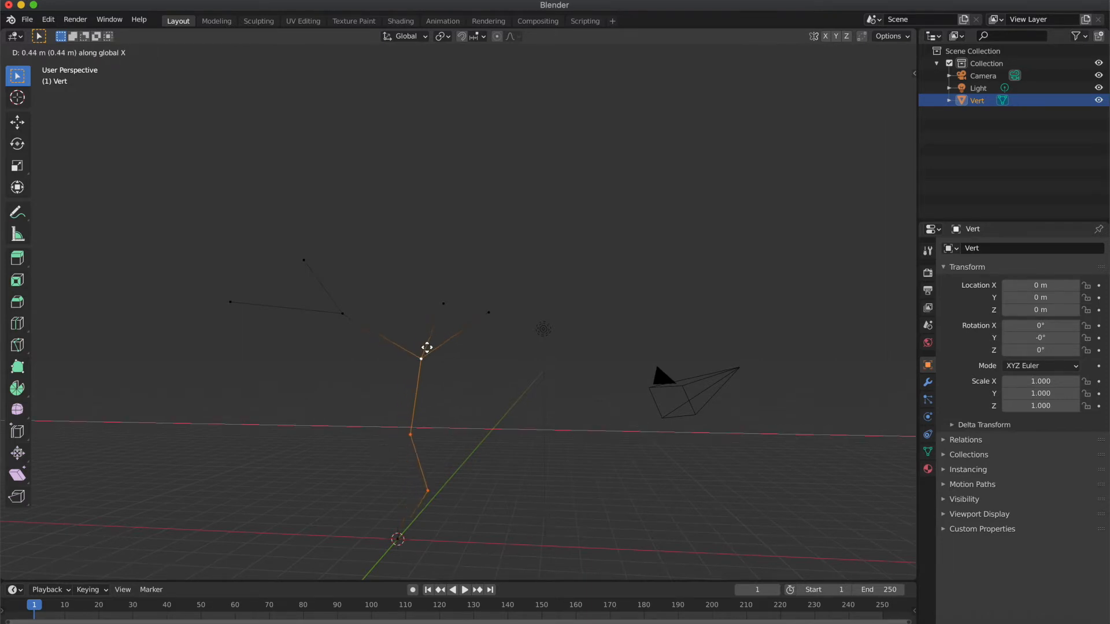
left_click(433, 346)
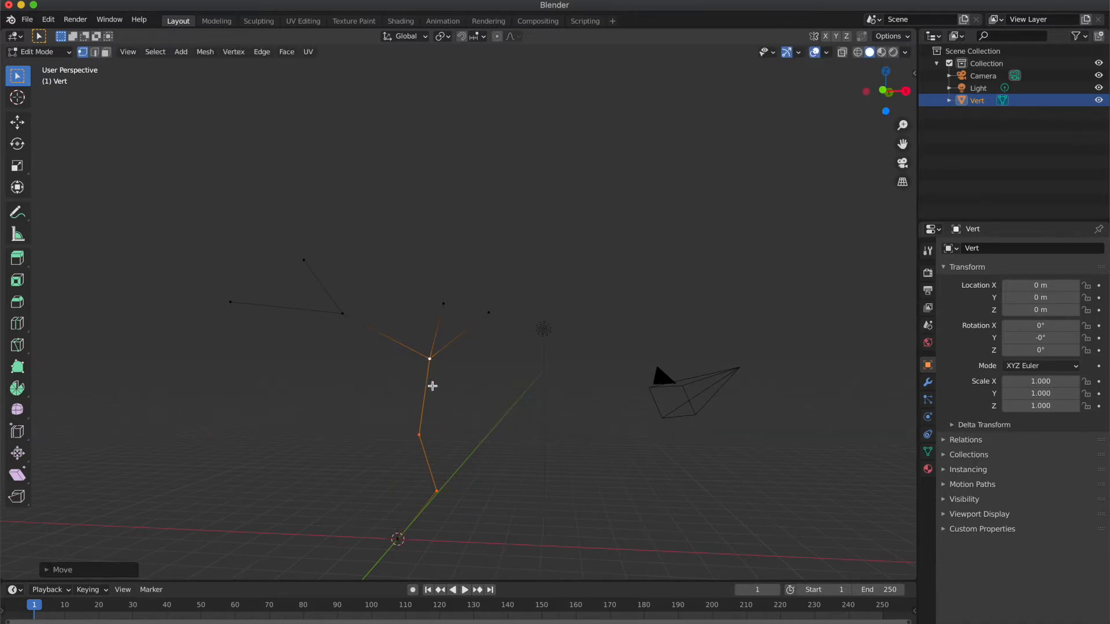
Raise the trunk's middle vertex and the vertex below it along Z
left_click(440, 449)
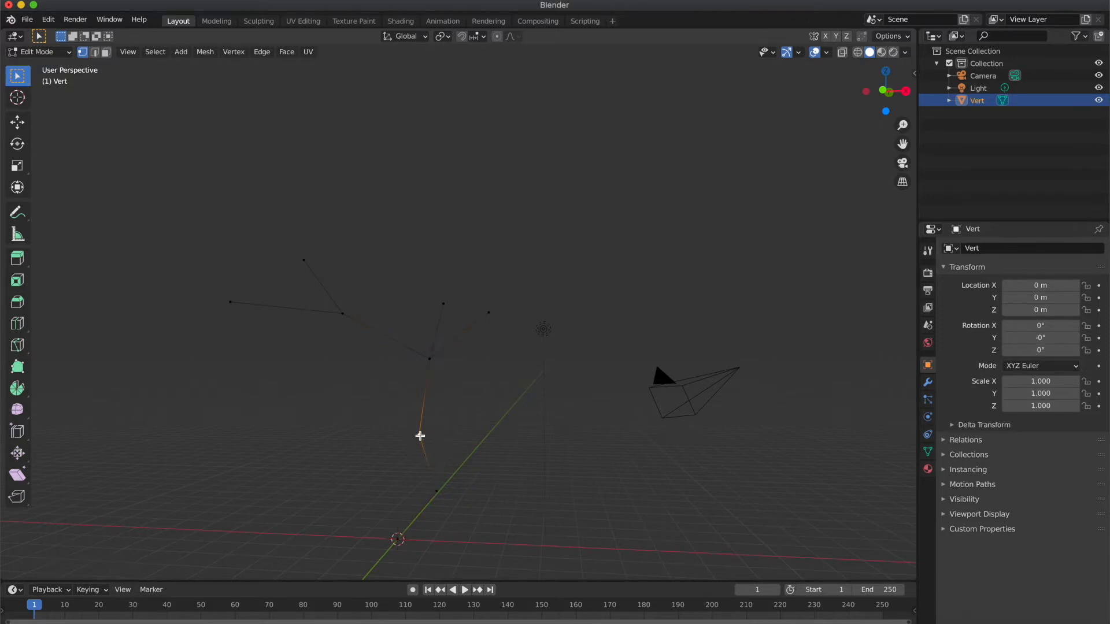
key("g")
key("z")
left_click(418, 418)
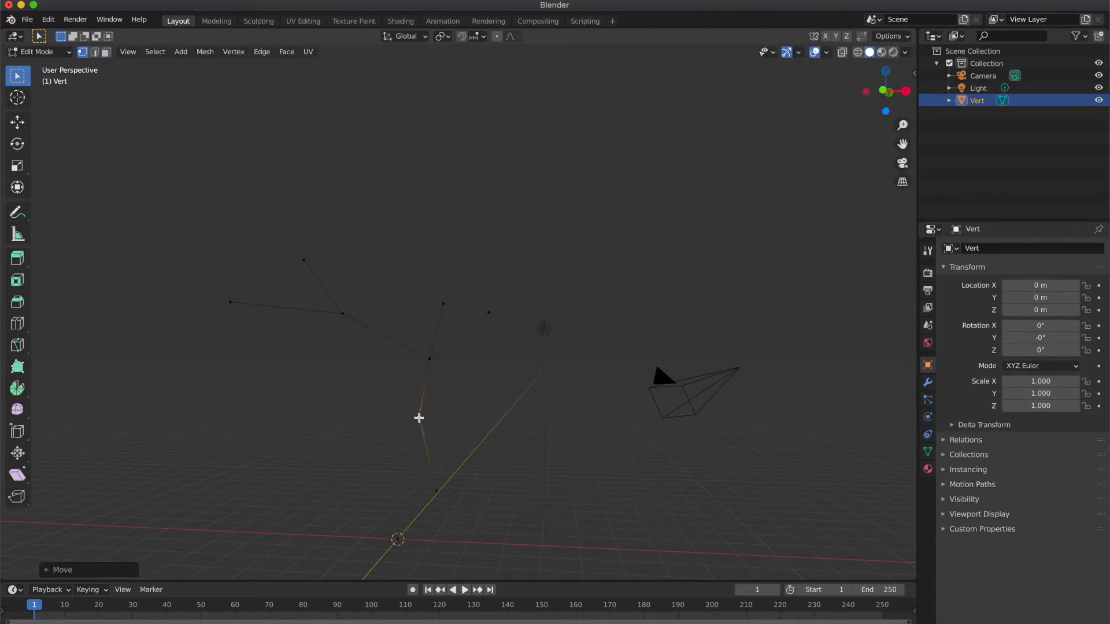
key("e")
key("z")
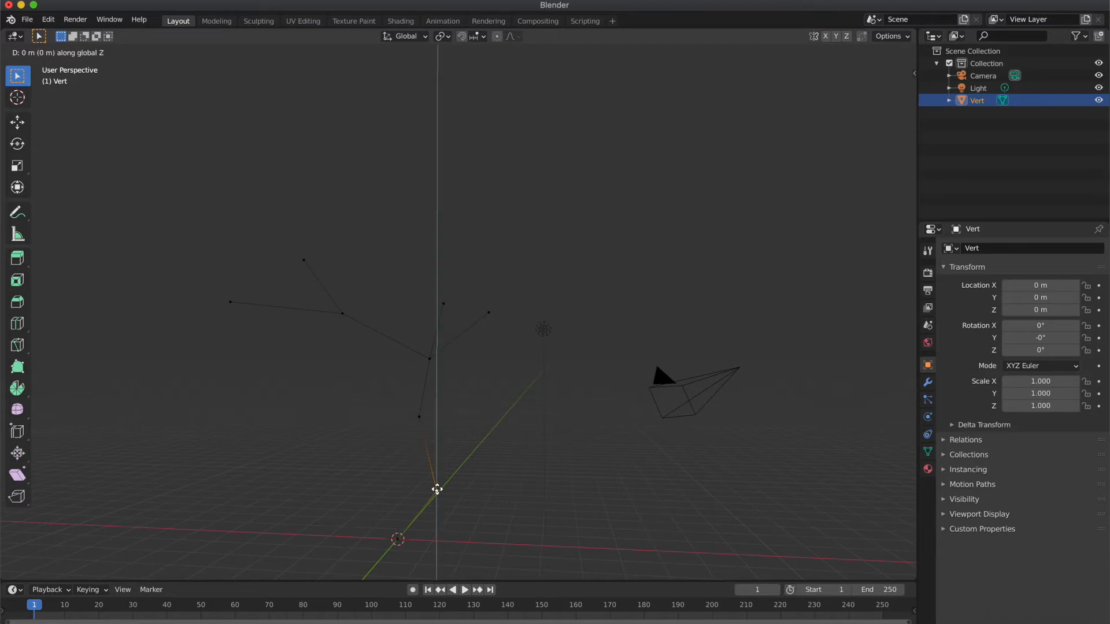
left_click(432, 470)
left_click(452, 487)
scroll(451, 487, "up", 5)
scroll(452, 487, "up", 10)
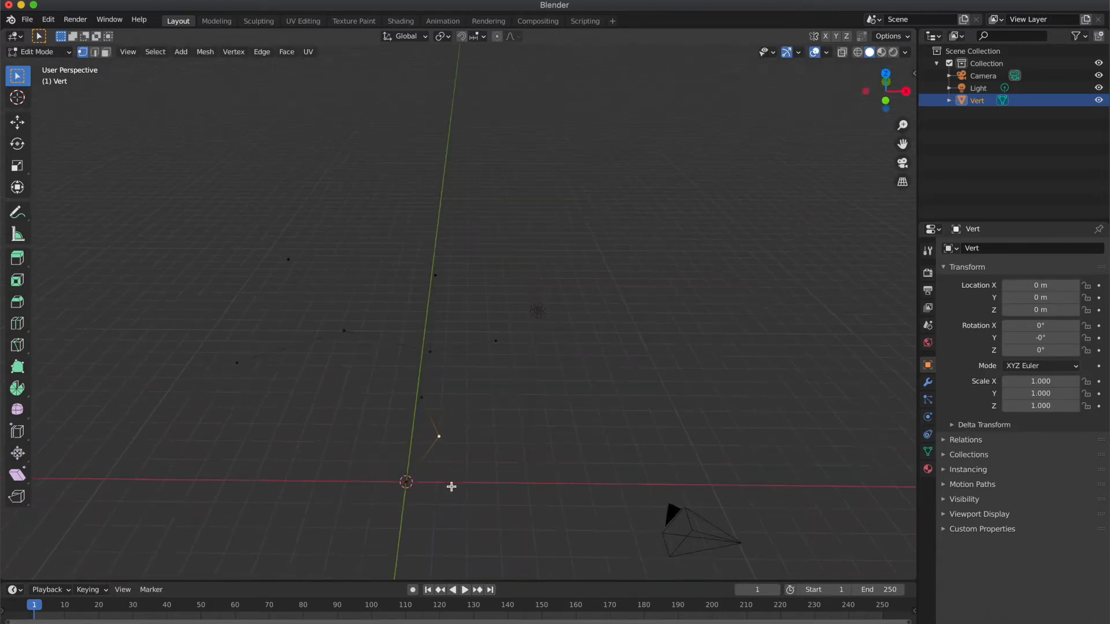
scroll(451, 487, "right", 5)
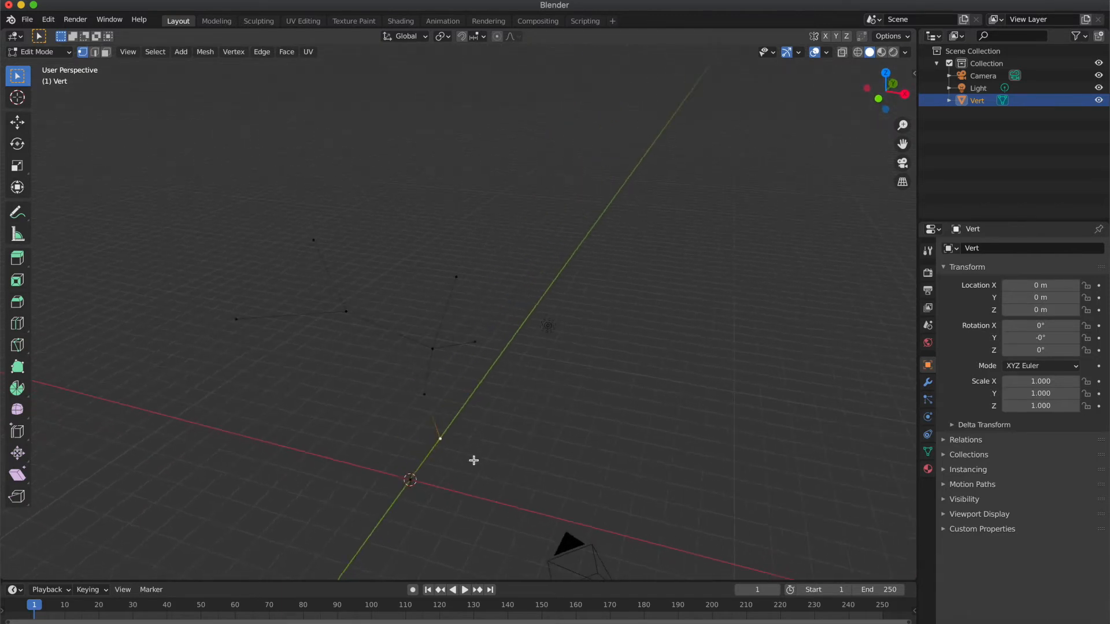
Return the tree skeleton to Object Mode and hide the Camera and Light objects
key("Tab")
scroll(474, 460, "left", 3)
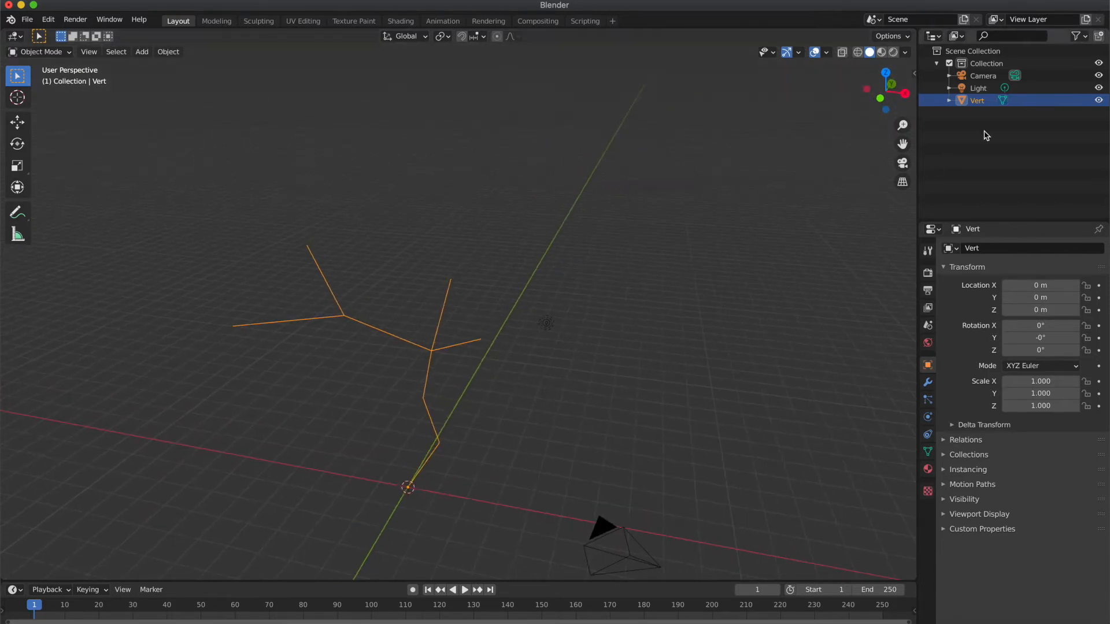
left_click(1098, 76)
left_click(1099, 88)
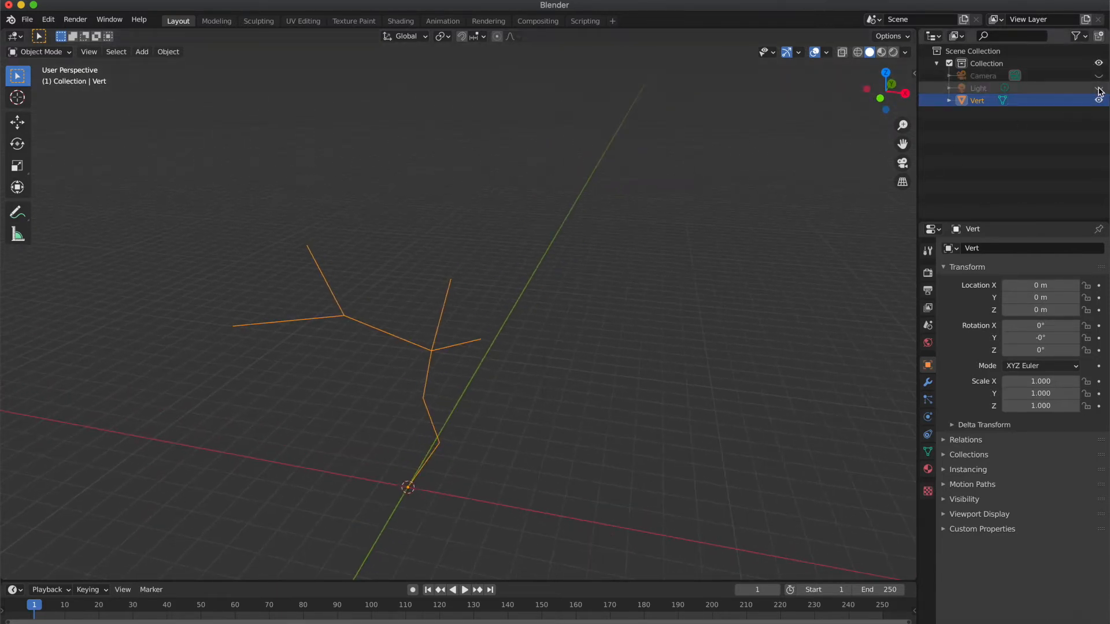
Switch to the front view and add a Skin modifier to the tree skeleton
scroll(553, 409, "right", 5)
scroll(553, 409, "right", 5)
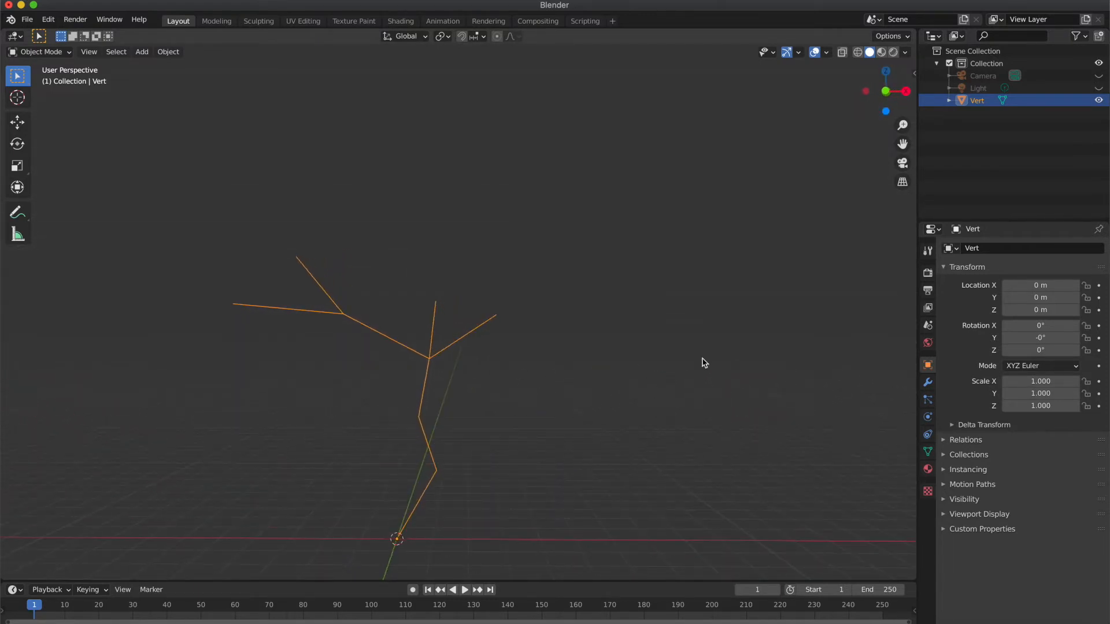
left_click(885, 91)
scroll(686, 307, "down", 3, "shift")
left_click(923, 384)
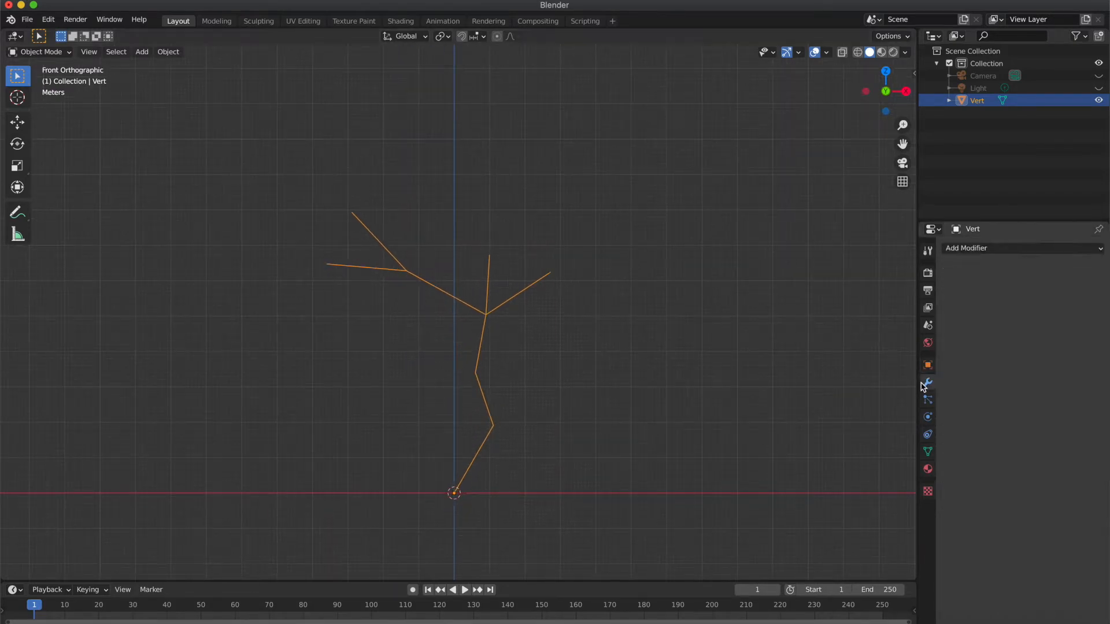
left_click(995, 250)
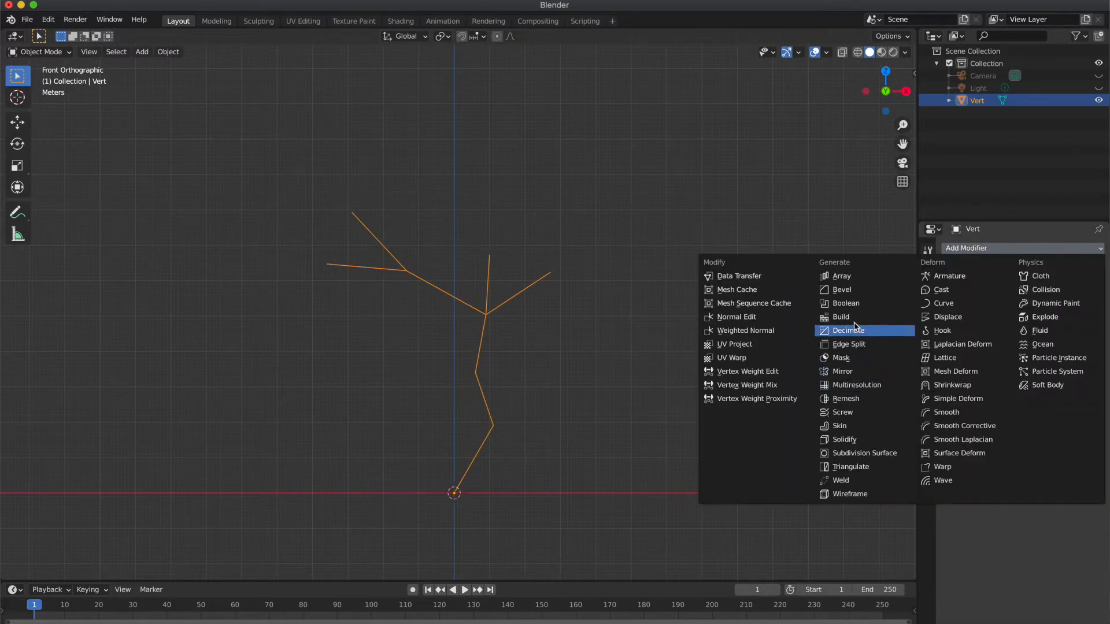
left_click(853, 428)
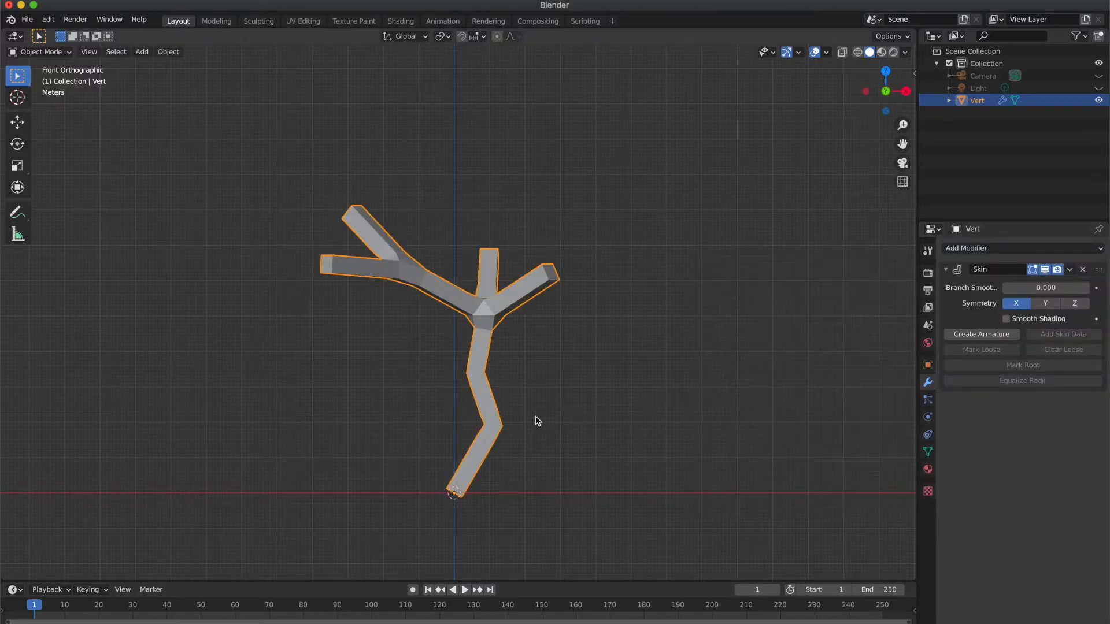
Raise the whole tree object about 0.3 m along Z, off the ground line
key("g")
key("z")
left_click(491, 395)
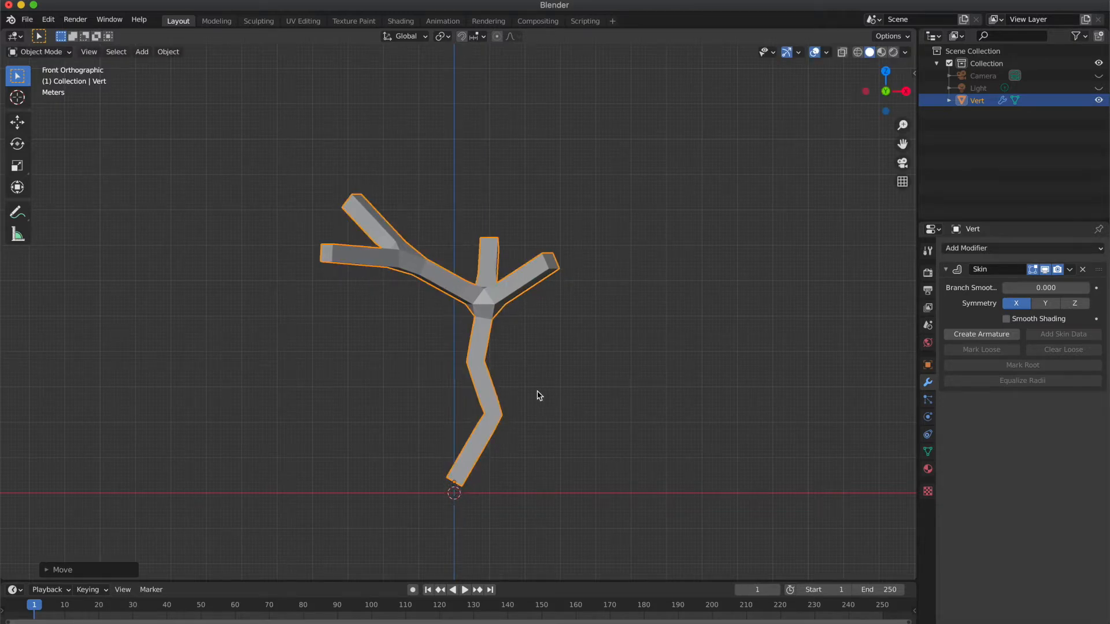
Put the tree in Edit Mode and turn on X-ray so its vertices can be picked through the skin
left_click(538, 396)
left_click(493, 417)
key("Tab")
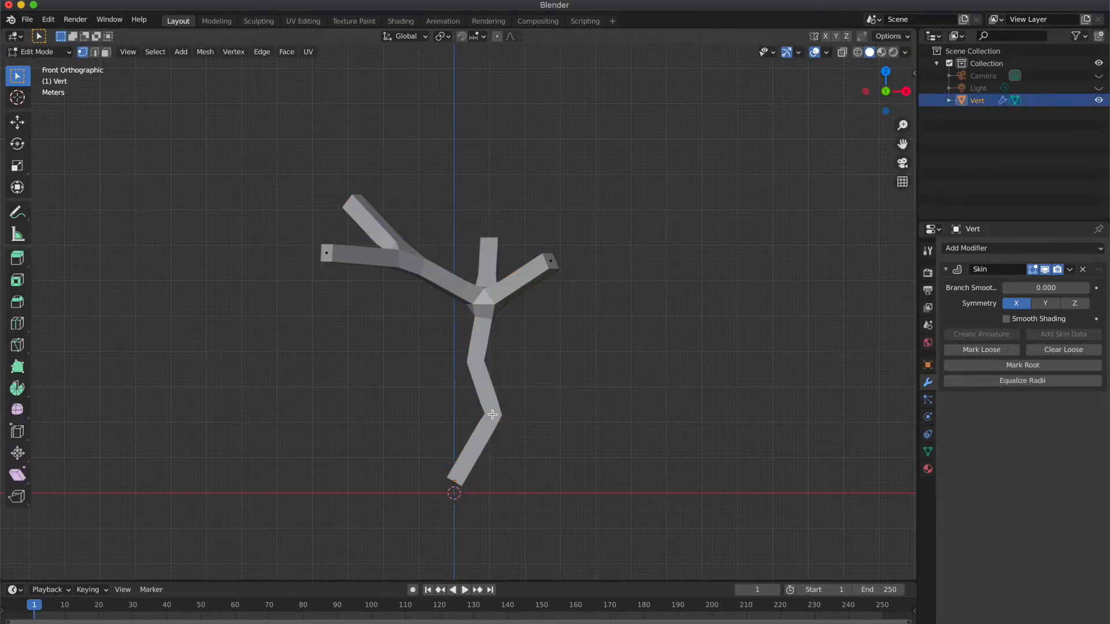
left_click(842, 52)
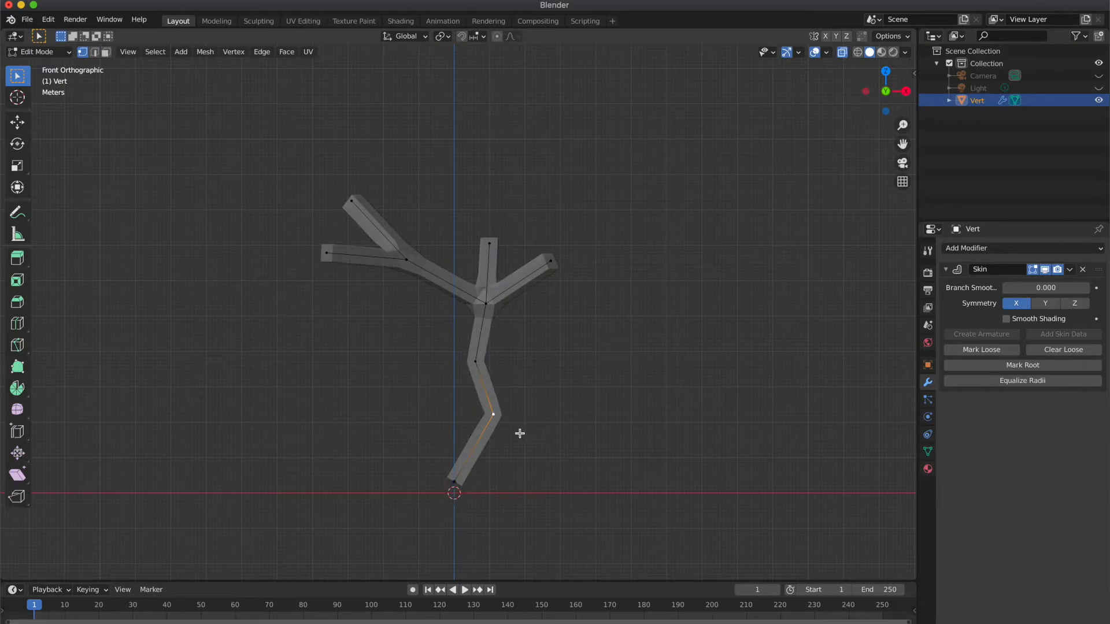
Extrude the trunk's base vertex about 0.3 m down along Z to the ground line
scroll(454, 483, "up", 1)
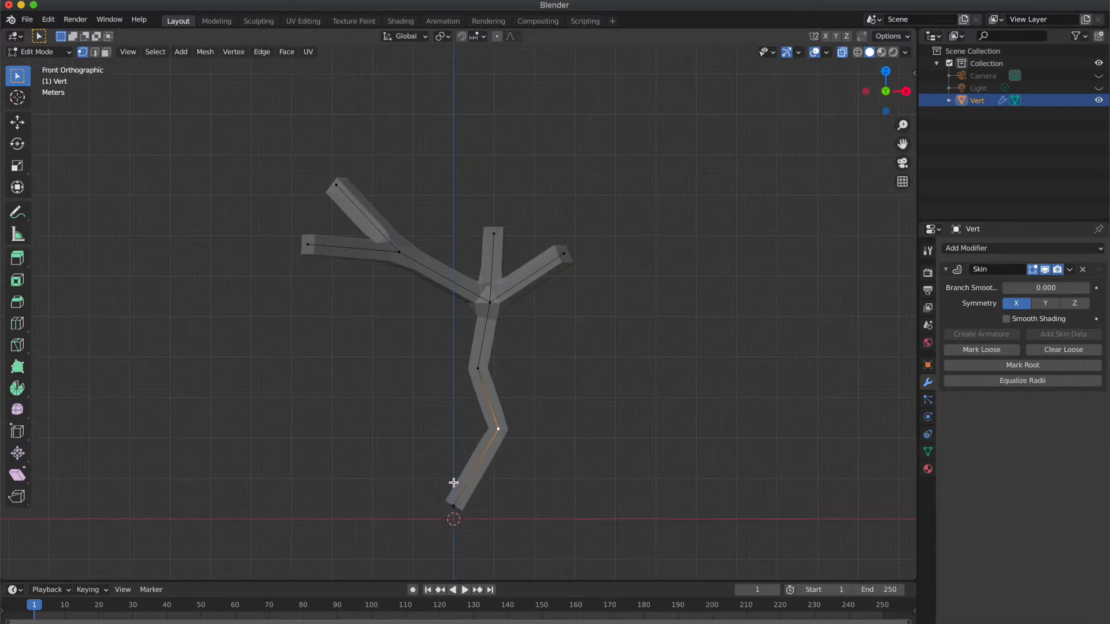
scroll(454, 482, "down", 5)
scroll(496, 399, "up", 2)
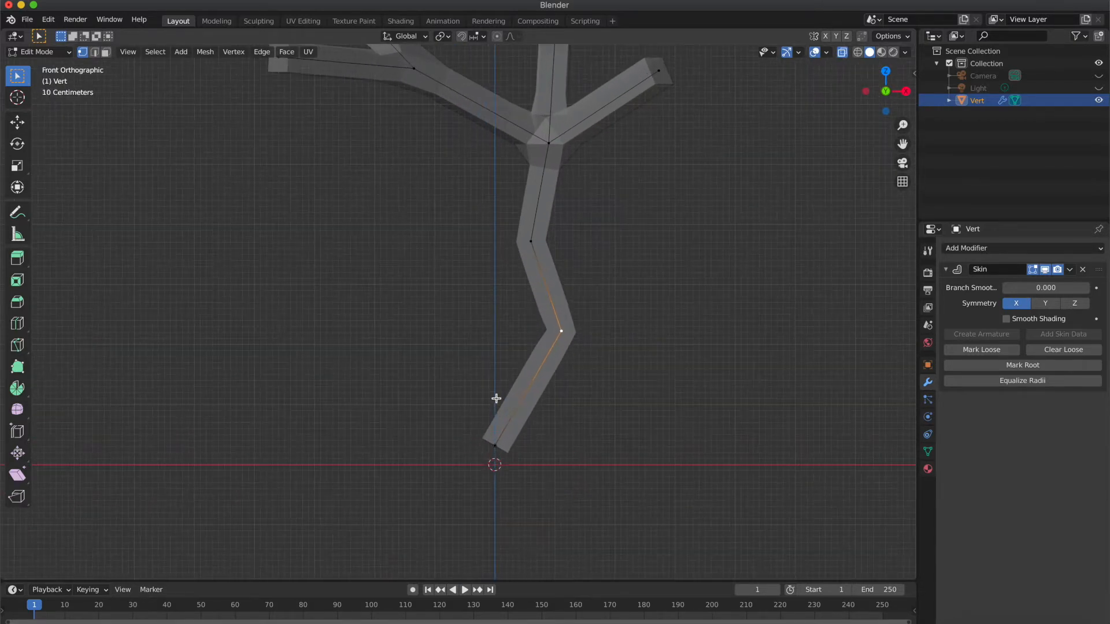
scroll(509, 437, "up", 2)
left_click(491, 411)
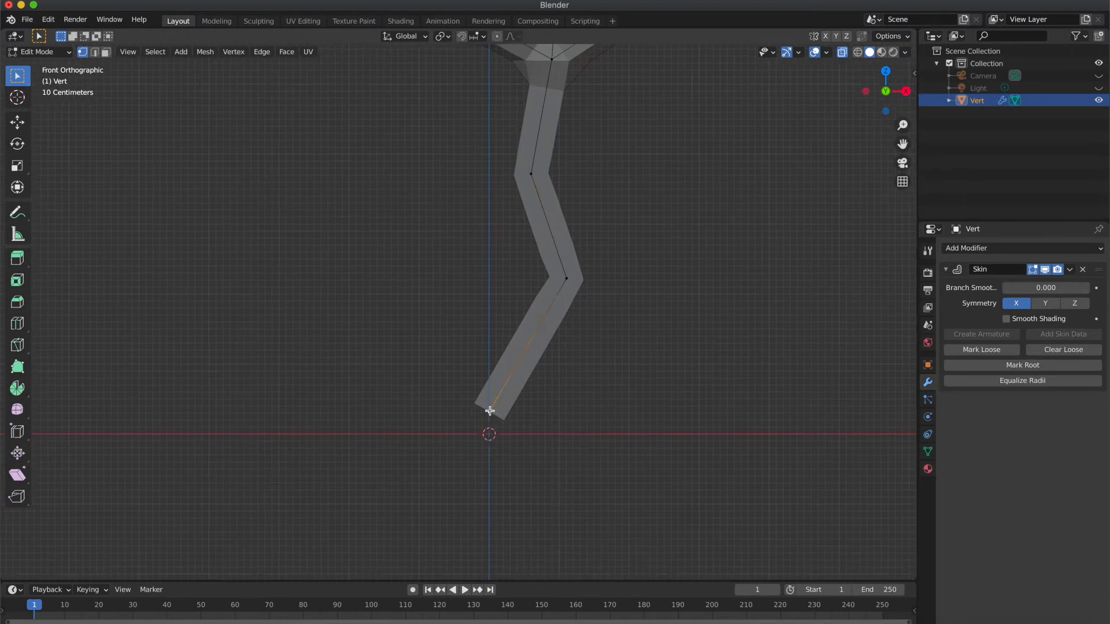
key("g")
key("z")
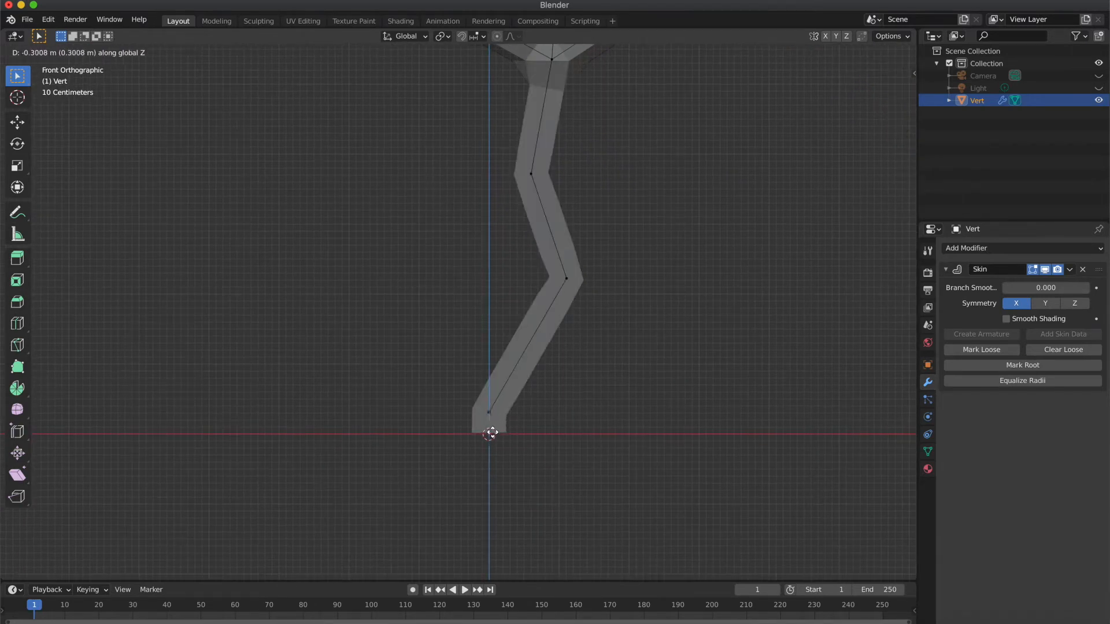
left_click(491, 434)
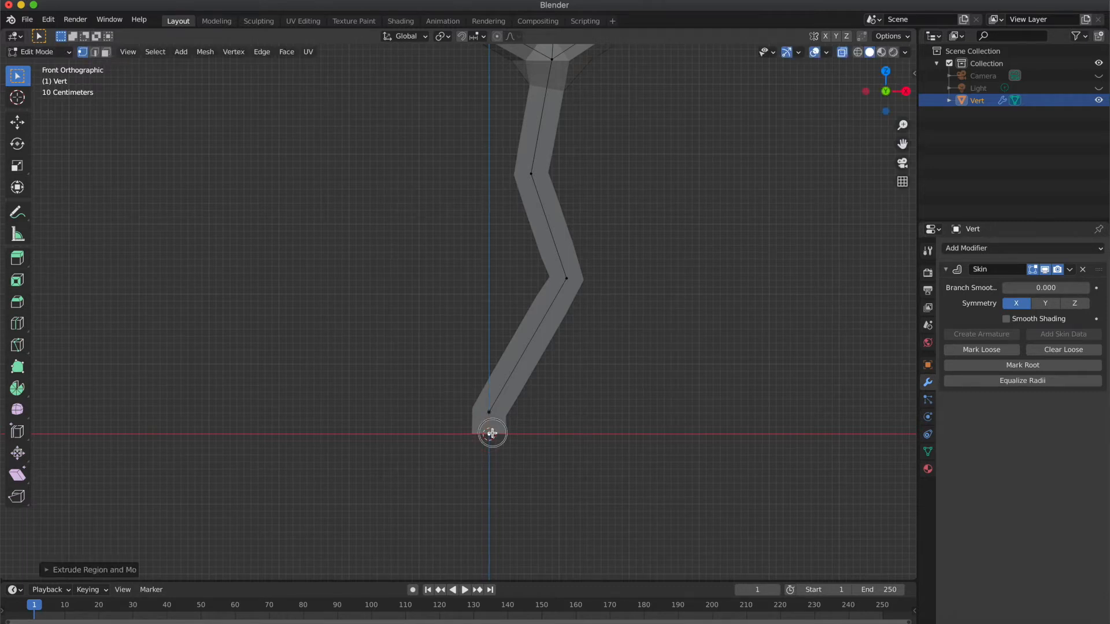
Return to Object Mode and add a Subdivision Surface modifier to the tree with Render levels set to 1
scroll(546, 415, "right", 5)
scroll(546, 415, "down", 5, "ctrl")
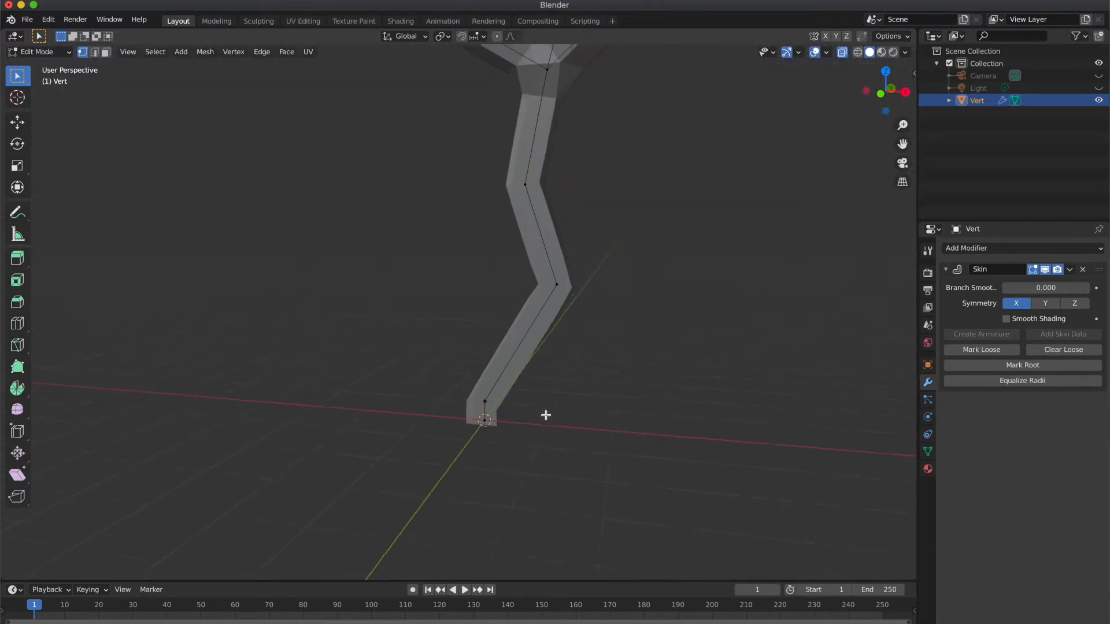
scroll(546, 415, "down", 4, "ctrl")
scroll(545, 415, "up", 3)
scroll(546, 415, "left", 4)
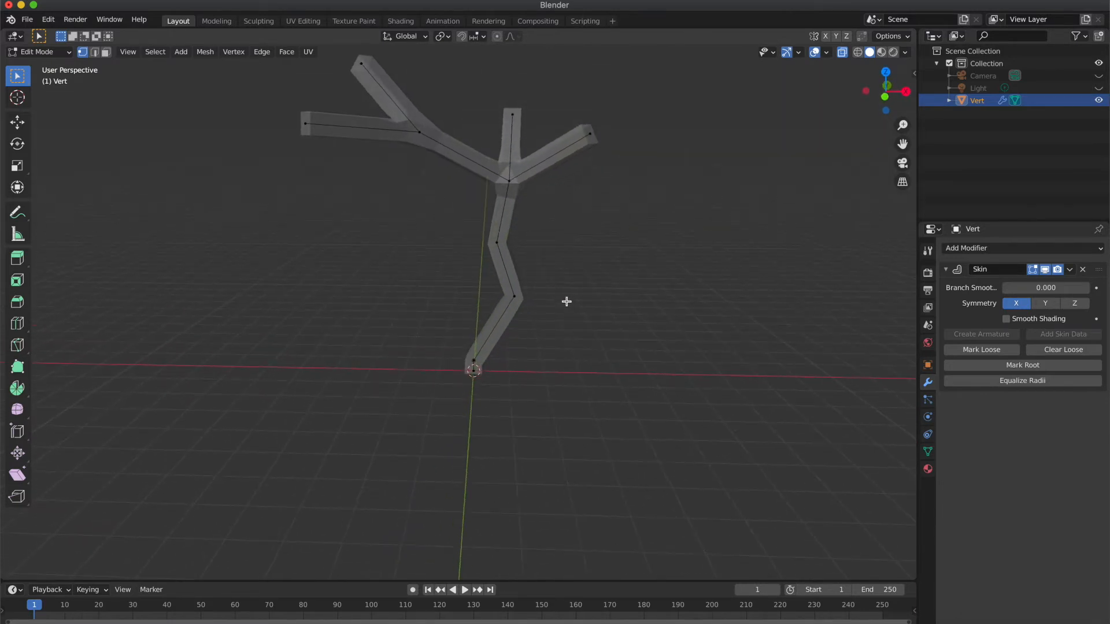
scroll(566, 301, "up", 5)
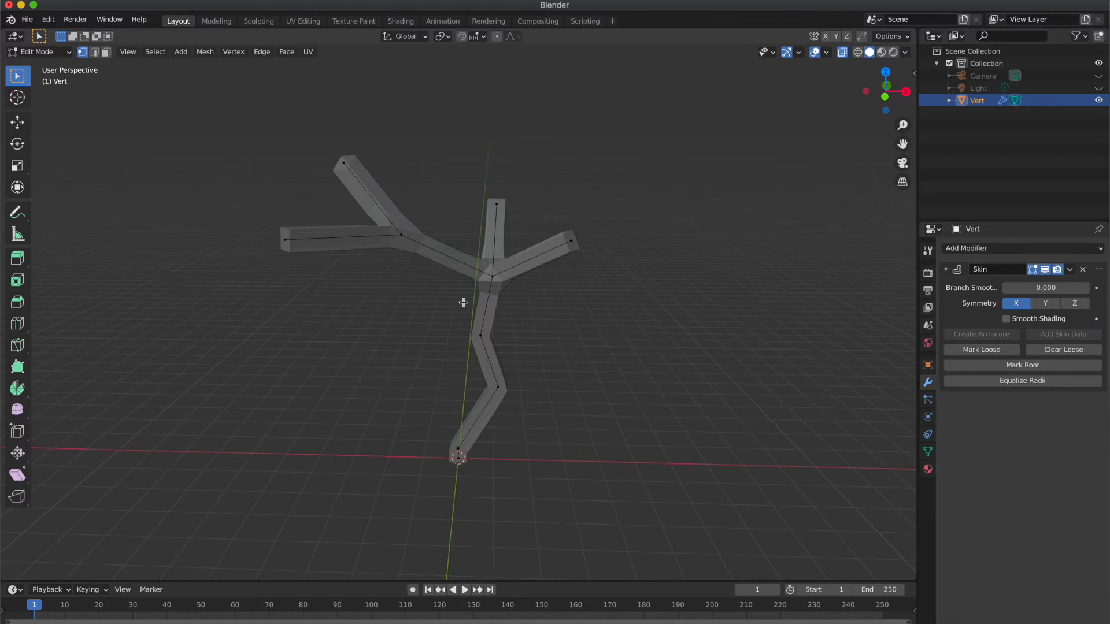
key("Tab")
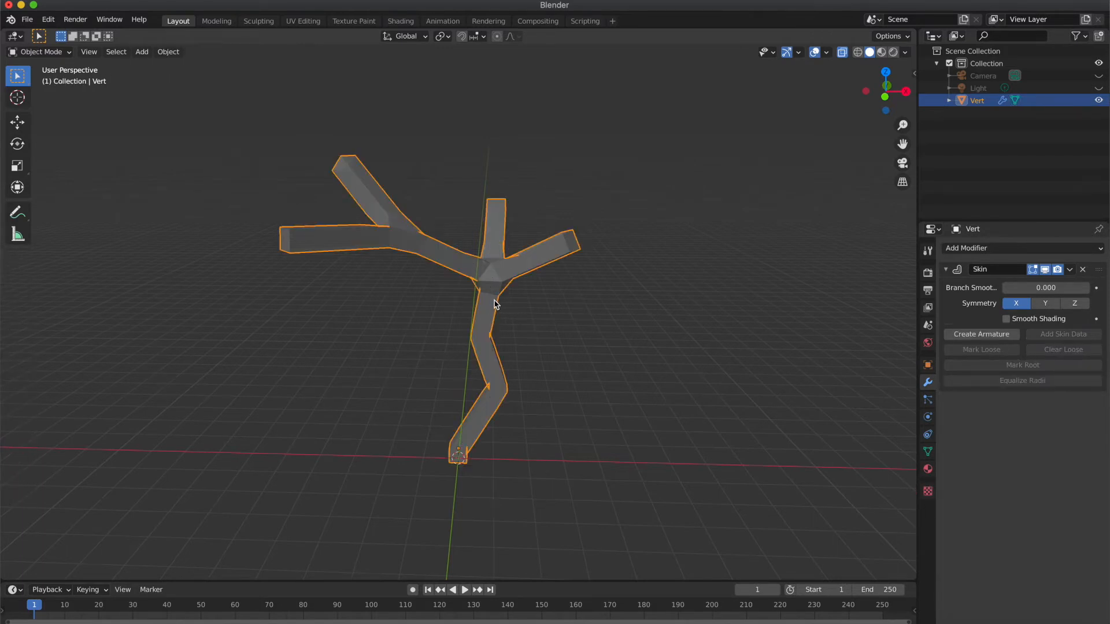
left_click(999, 249)
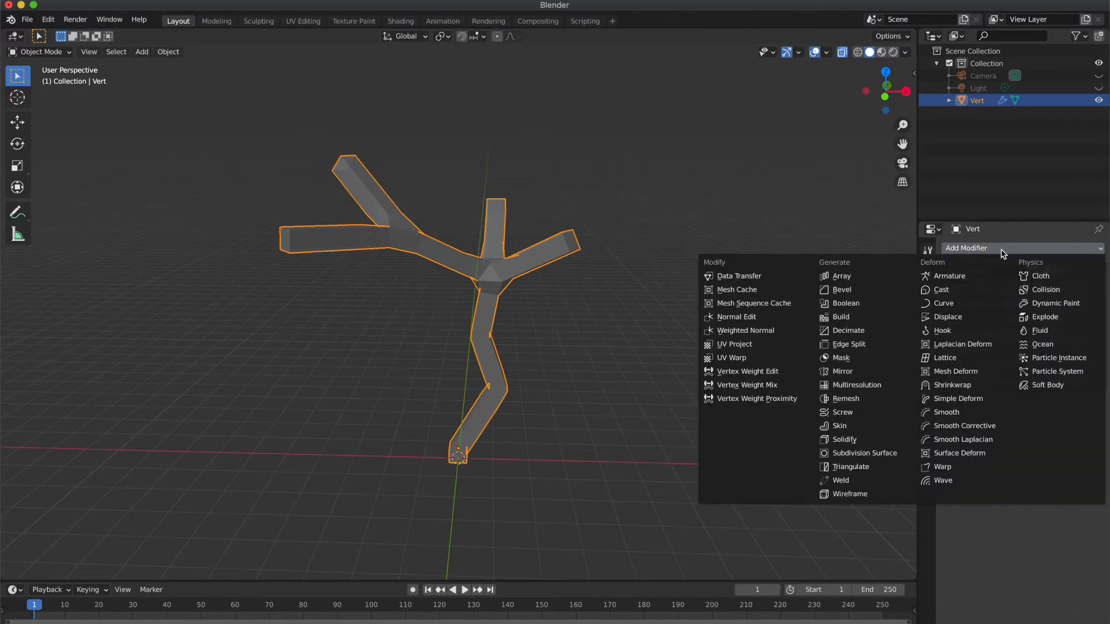
left_click(854, 459)
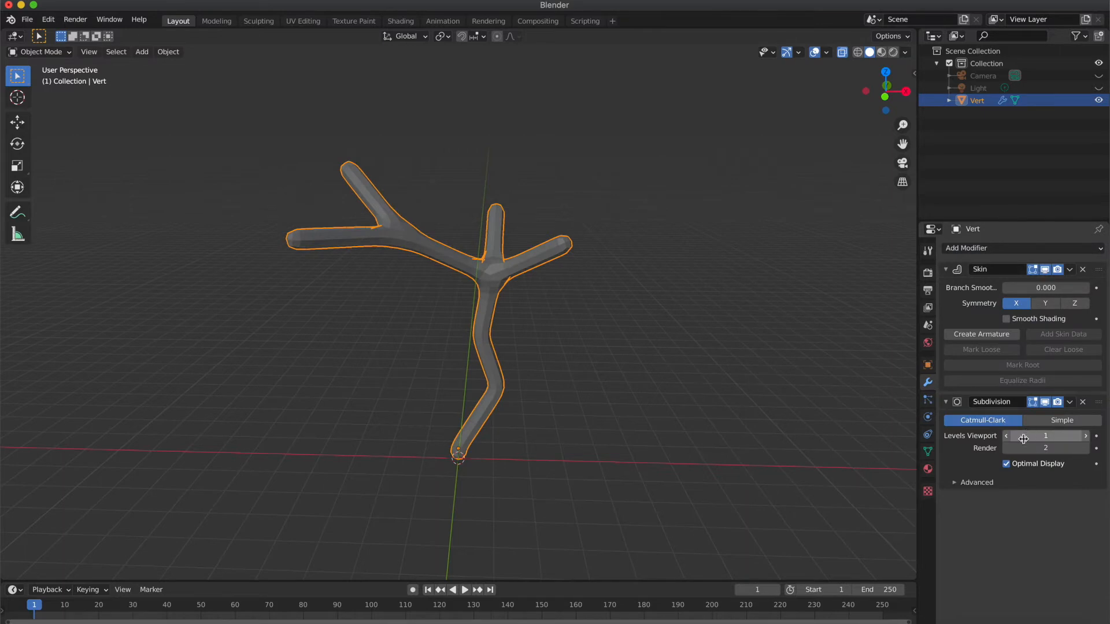
left_click(1007, 449)
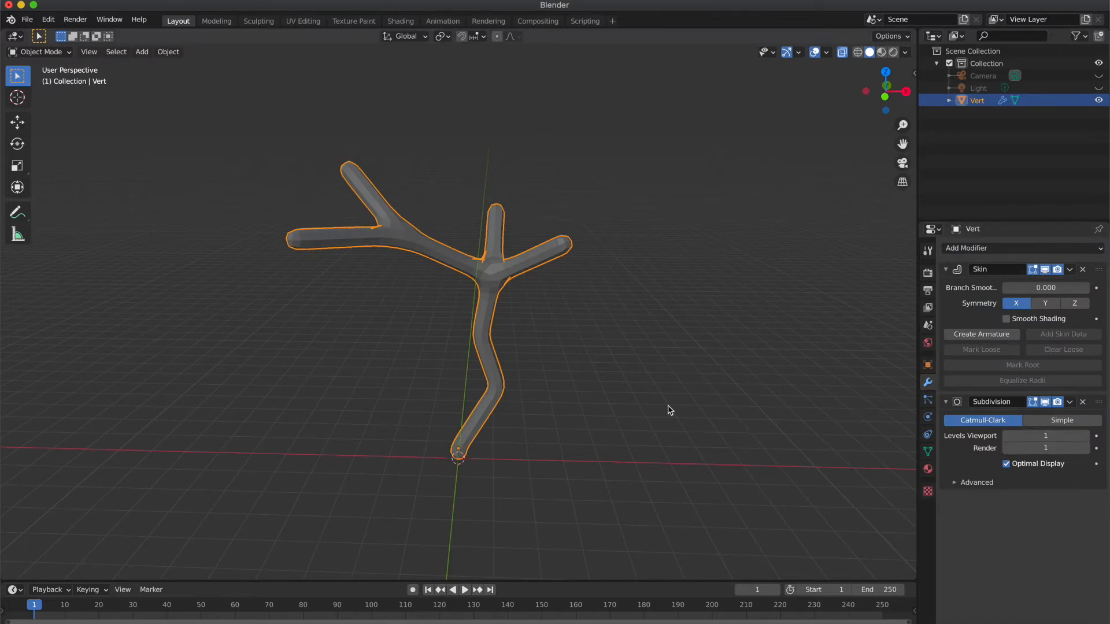
left_click(509, 408)
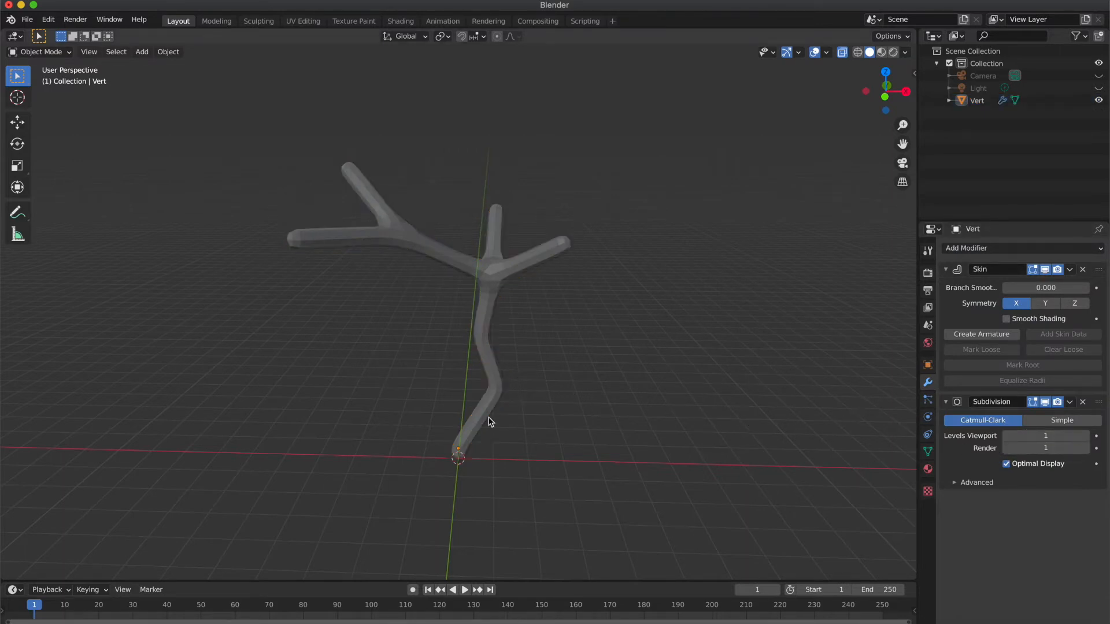
left_click(472, 438)
scroll(453, 456, "up", 2)
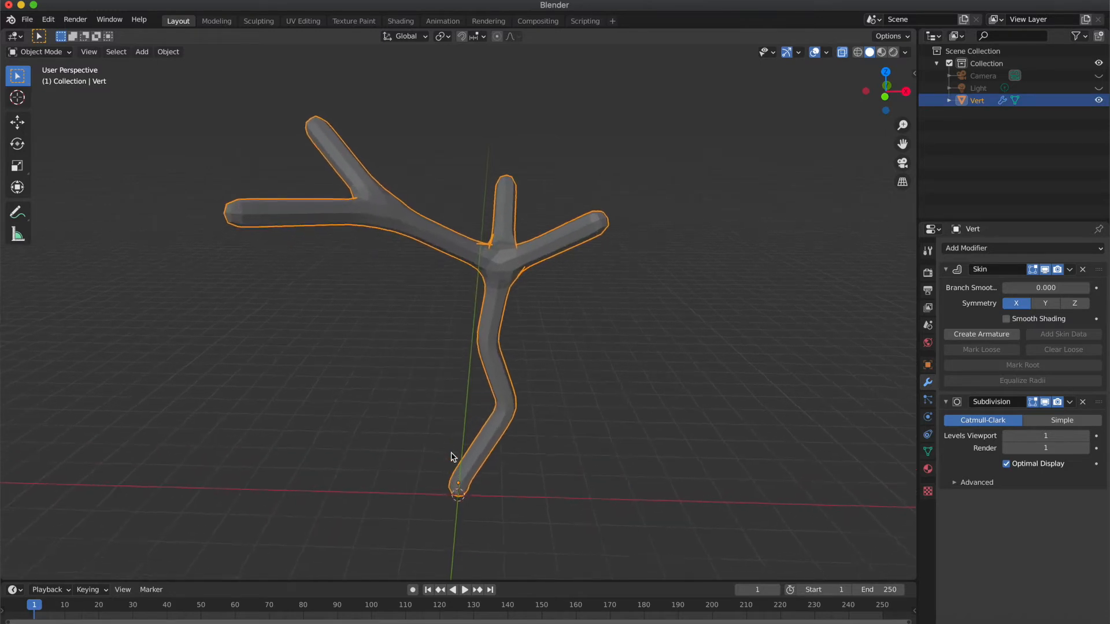
scroll(473, 470, "up", 1)
scroll(473, 470, "down", 3)
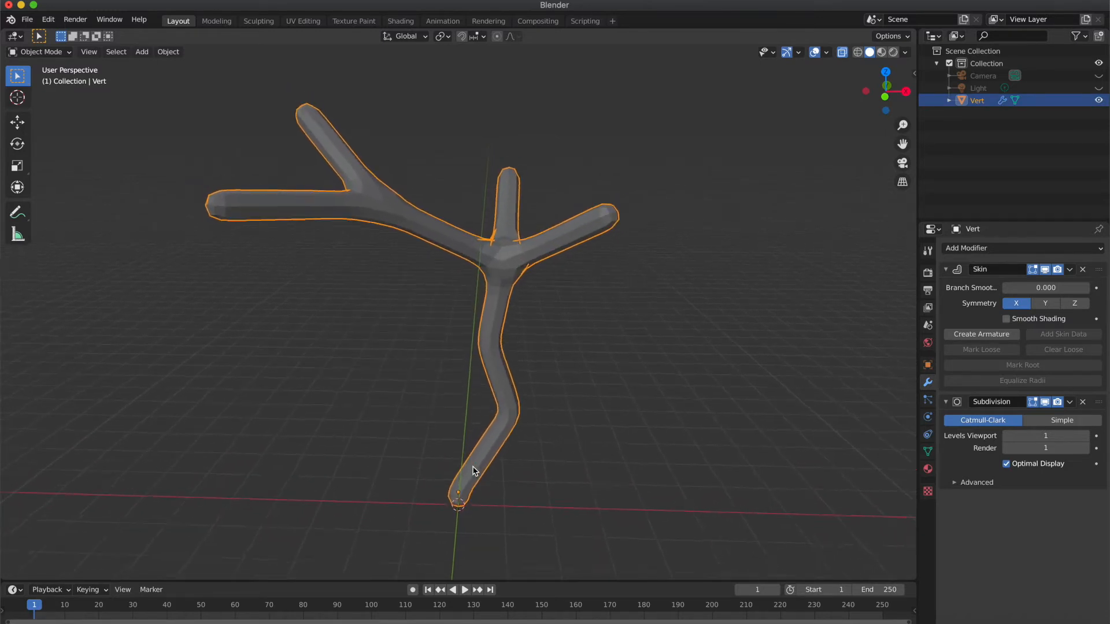
scroll(473, 470, "down", 1)
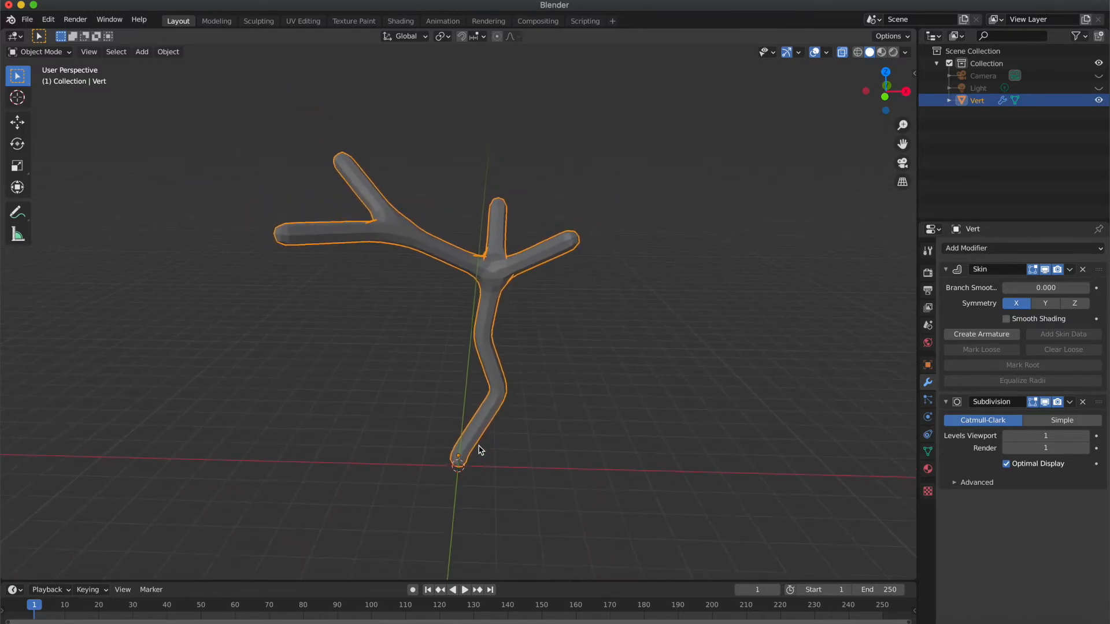
In Edit Mode with proportional editing on, scale the skin radius of the lower trunk vertices by about 3.3
key("Tab")
middle_click_drag(476, 446, 234, 131)
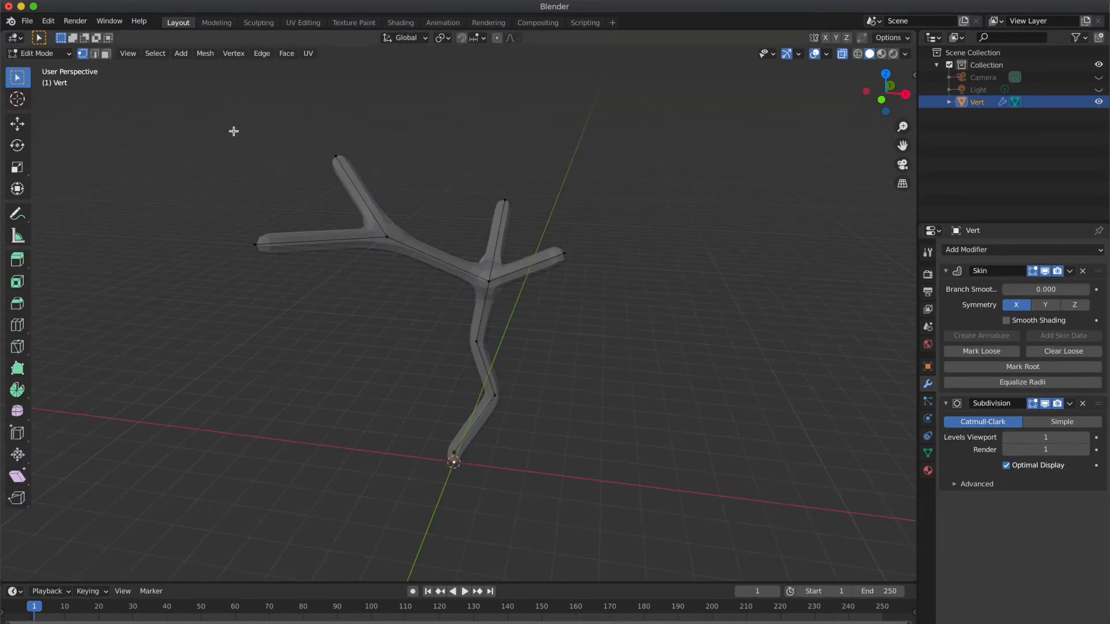
left_click(454, 454)
left_click(494, 397, "shift")
left_click(497, 37)
key("s")
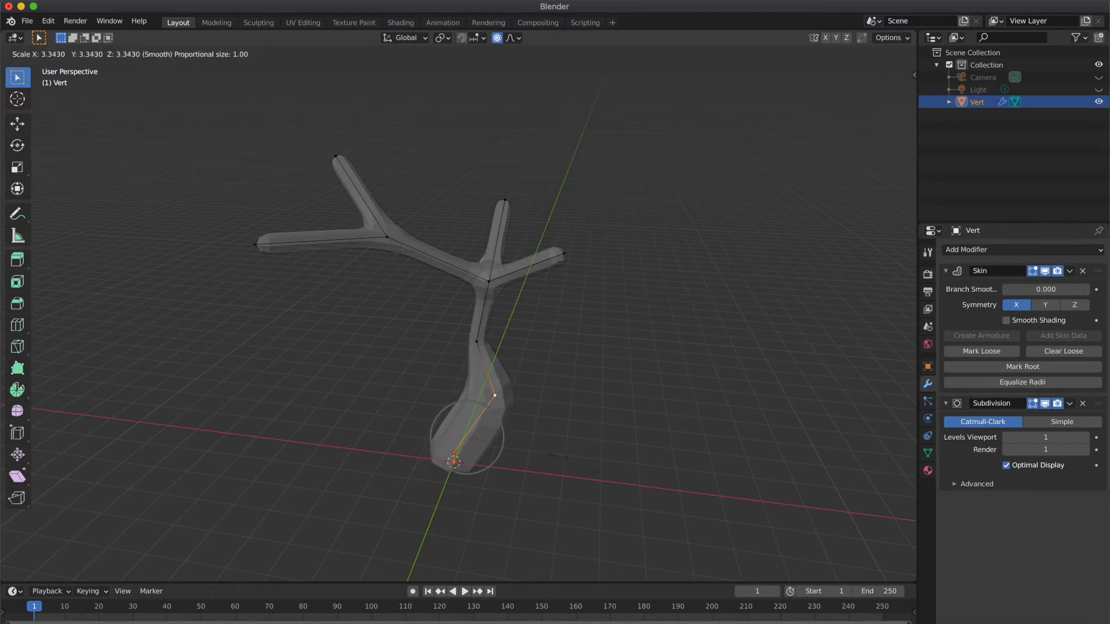
left_click(559, 456)
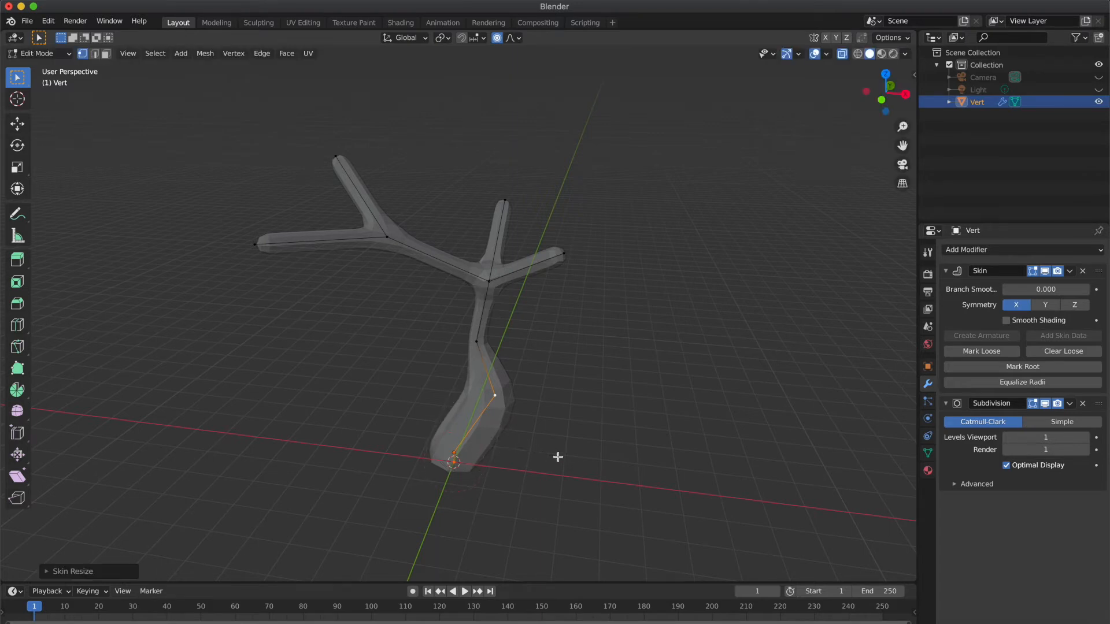
Enlarge the skin radius of the trunk's bottommost vertex to flare the foot of the tree into a wide base
left_click(455, 458)
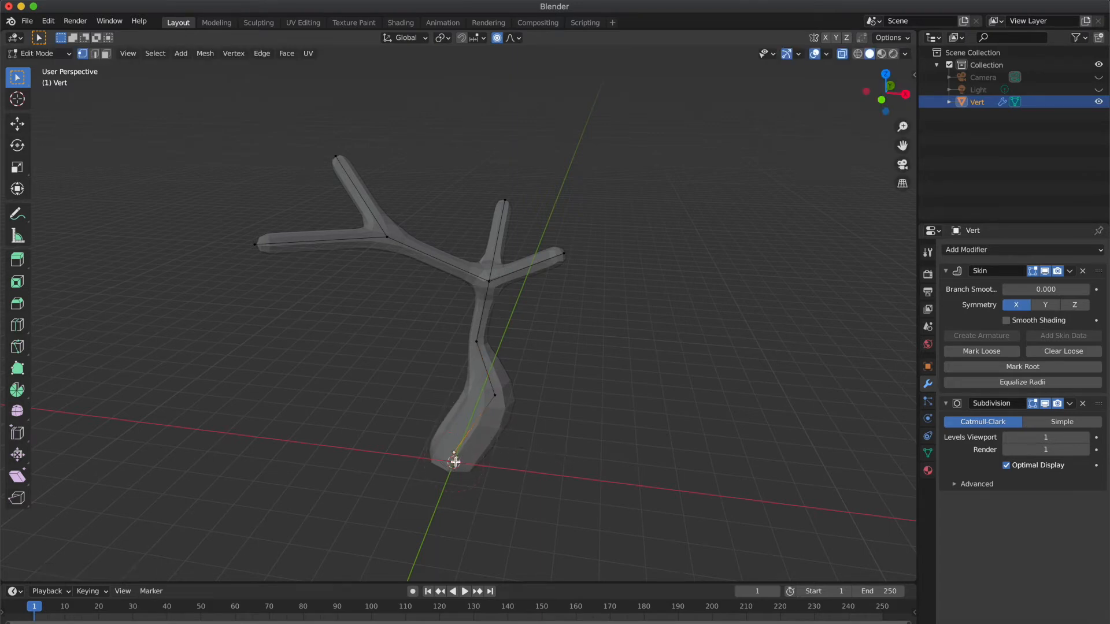
key("alt+a")
key("ctrl+a")
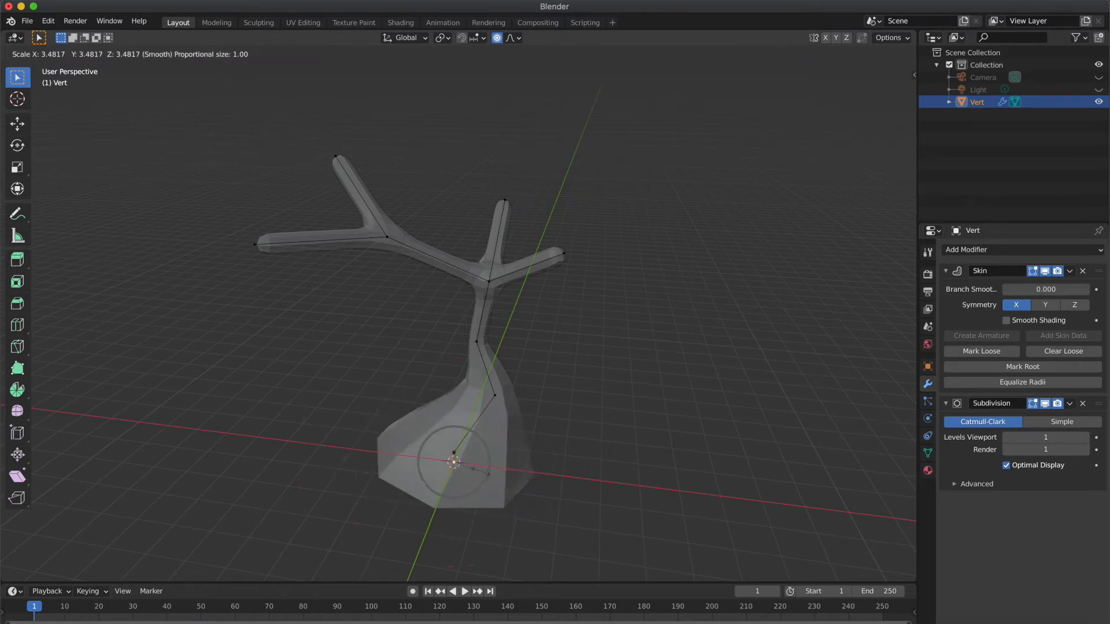
left_click(476, 469)
Scale the skin radius of the trunk's middle vertex by about 1.5 and slightly adjust the radius at the main fork
left_click(477, 343)
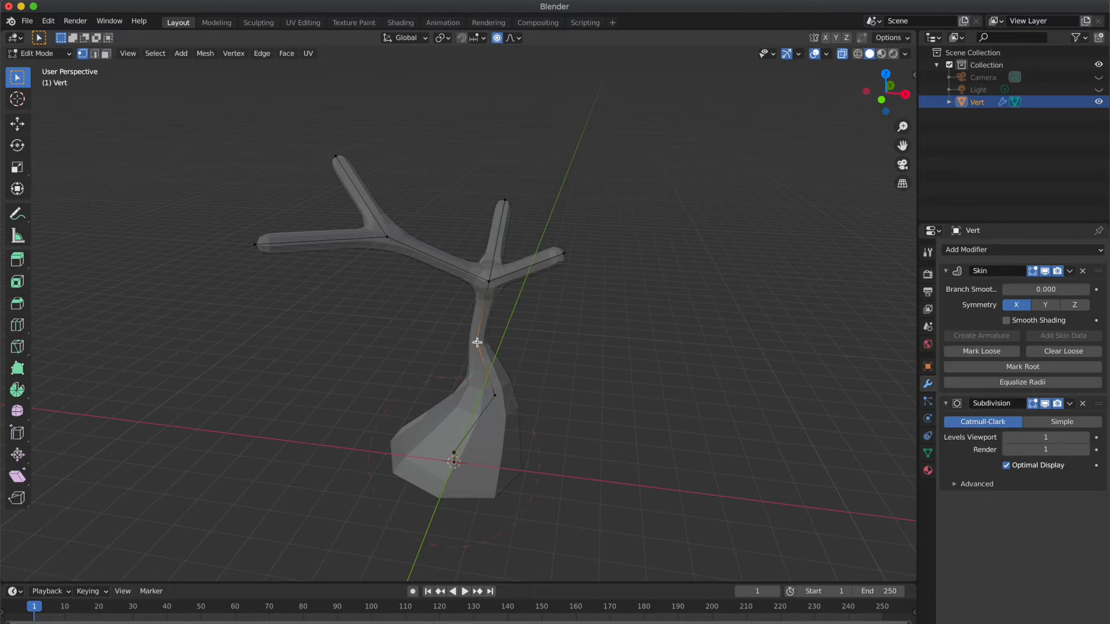
key("ctrl+a")
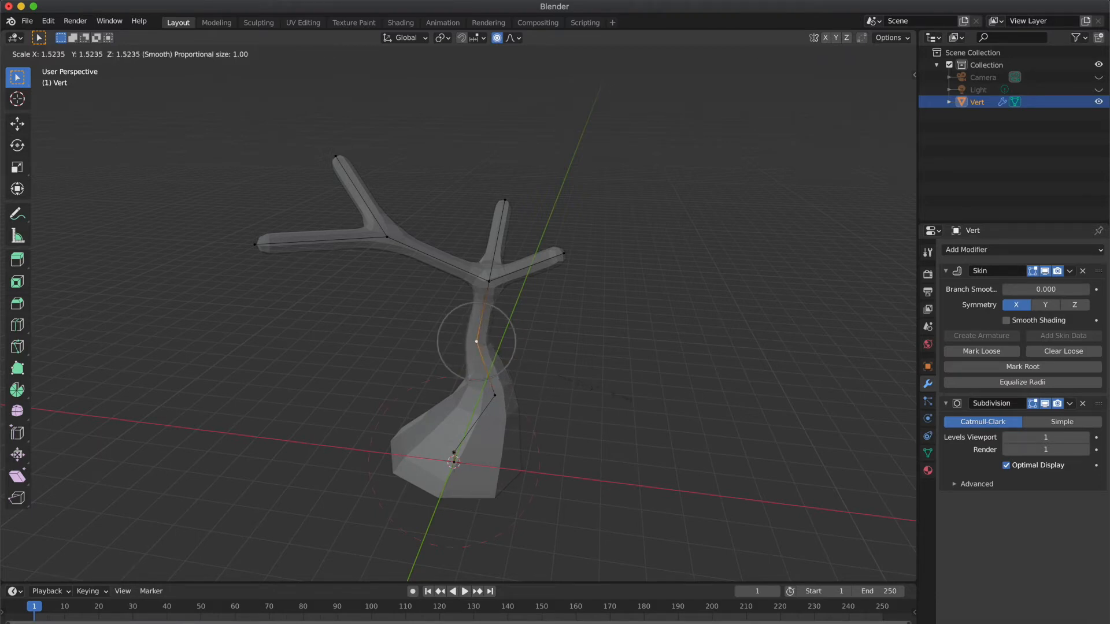
left_click(610, 396)
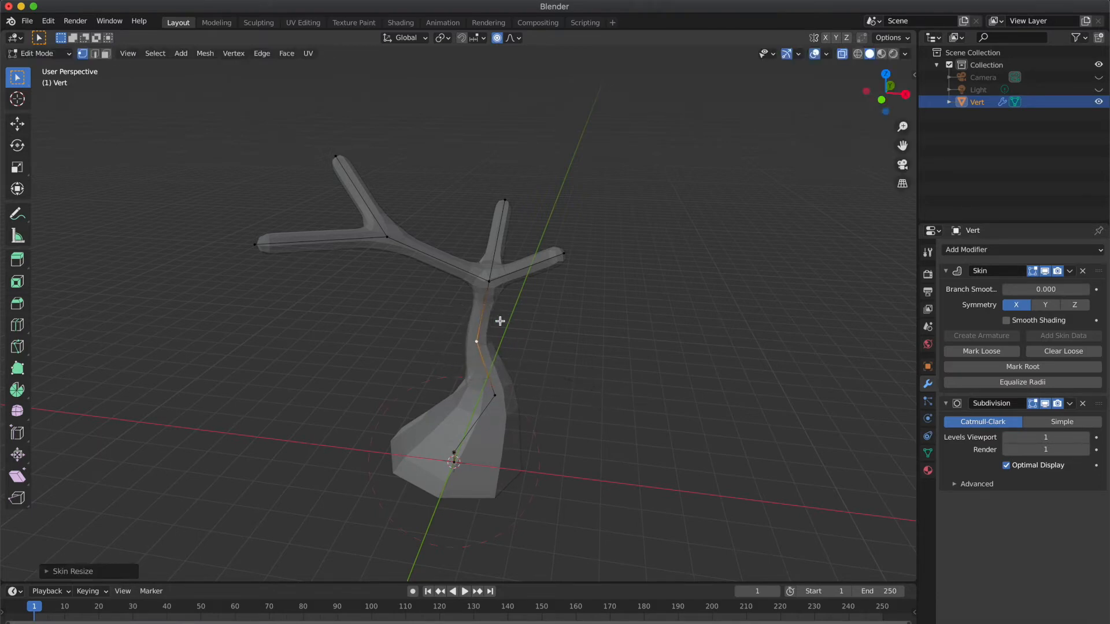
left_click(490, 282)
key("ctrl+a")
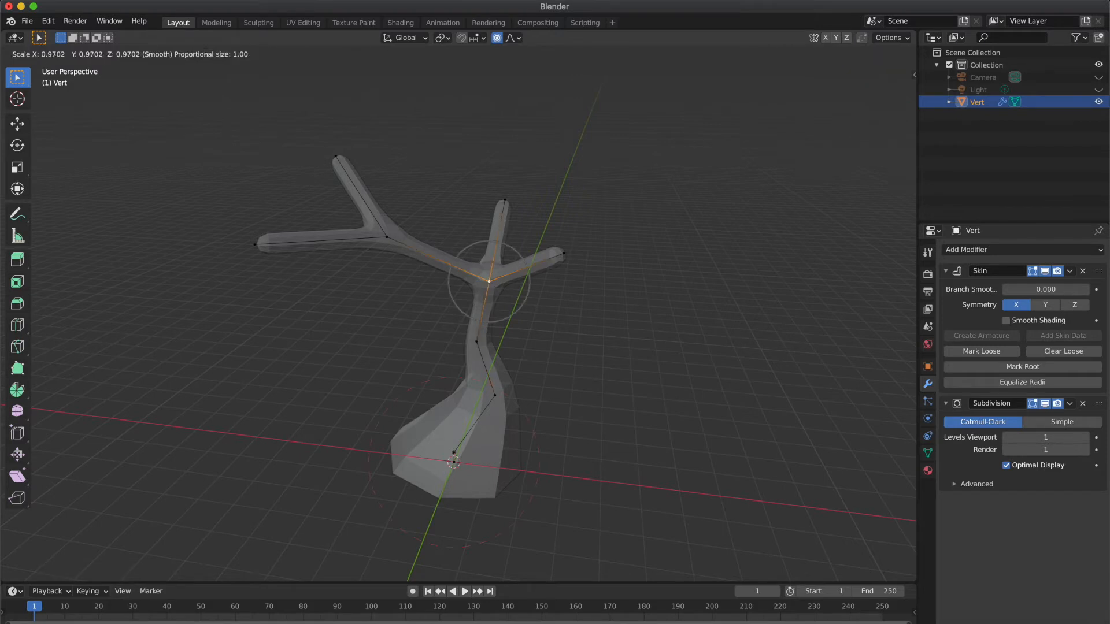
left_click(629, 378)
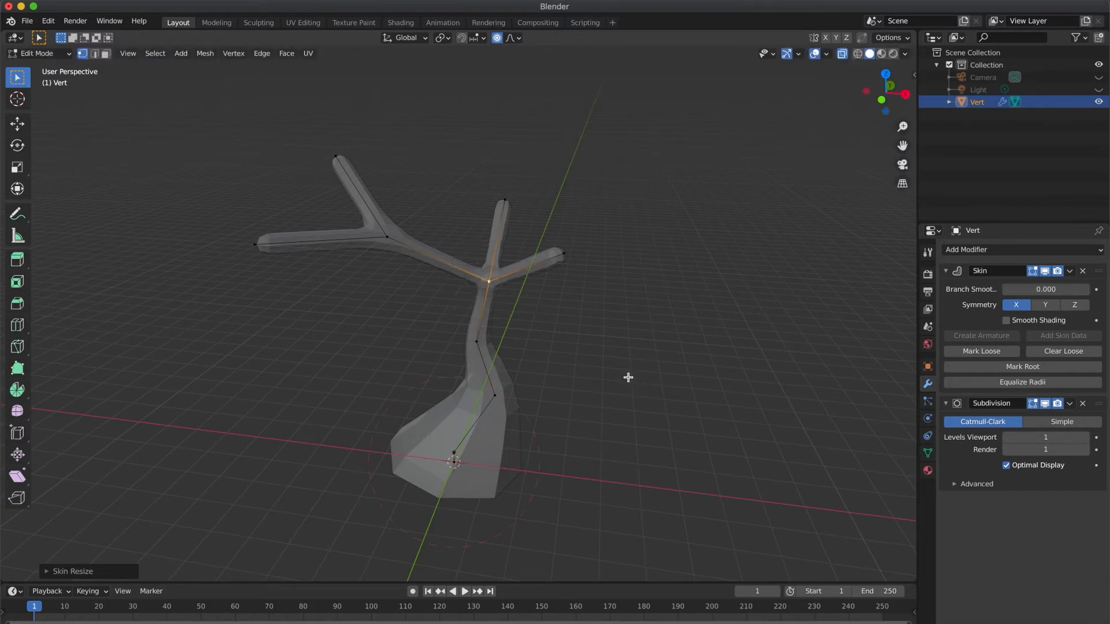
Scale the skin radius of the four branch tip vertices to about 0.07 so the branches end in points
left_click(564, 252)
left_click(505, 200, "shift")
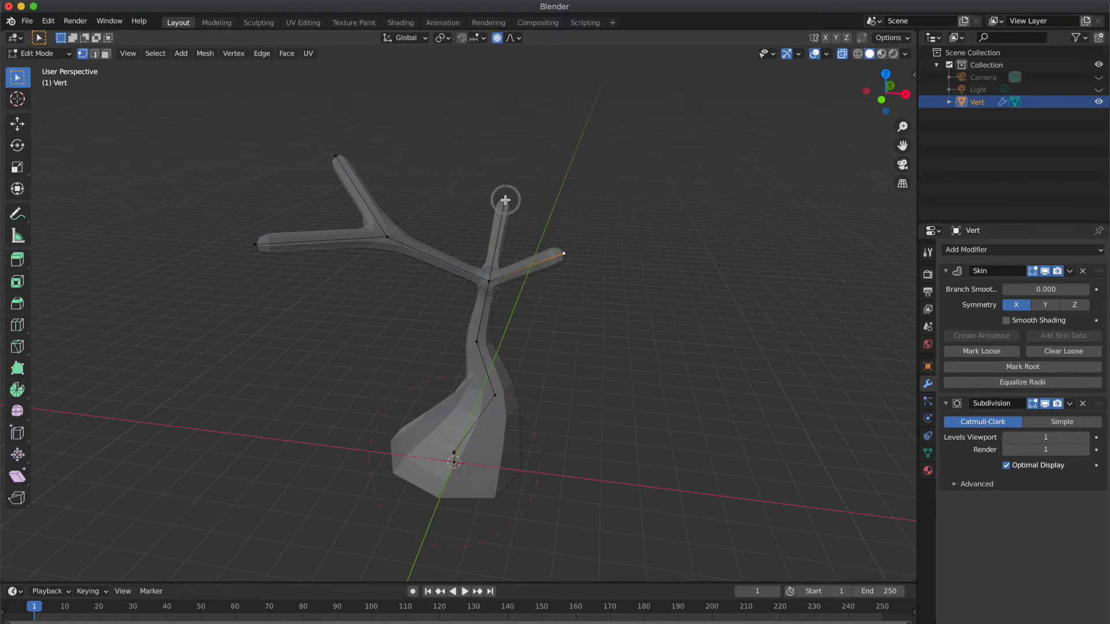
left_click(336, 156, "shift")
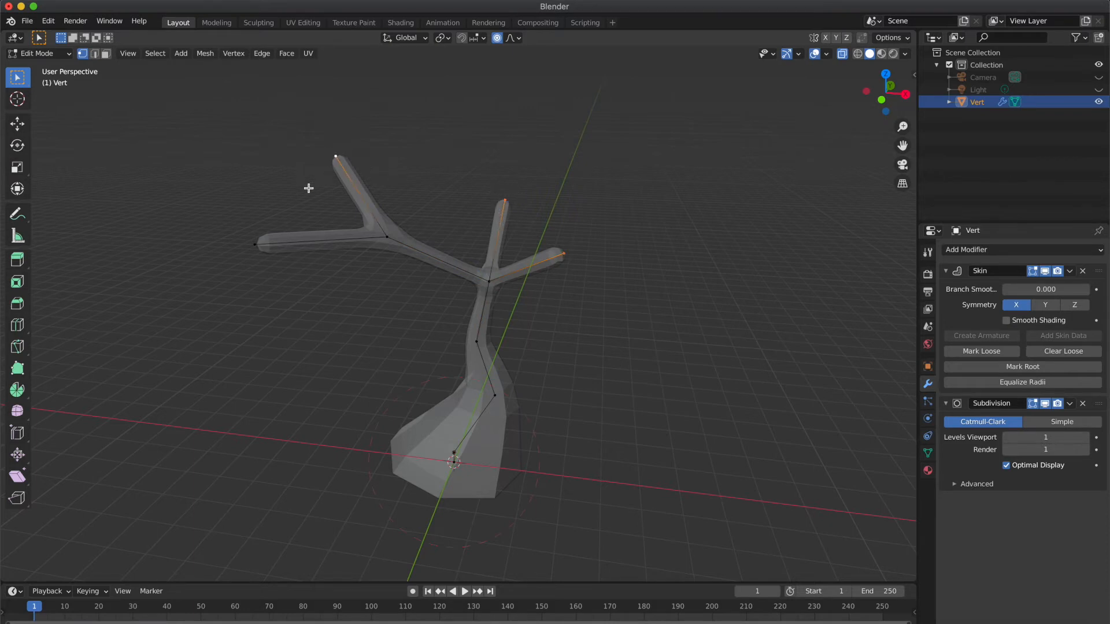
left_click(255, 244, "shift")
key("ctrl+a")
scroll(418, 211, "down", 13)
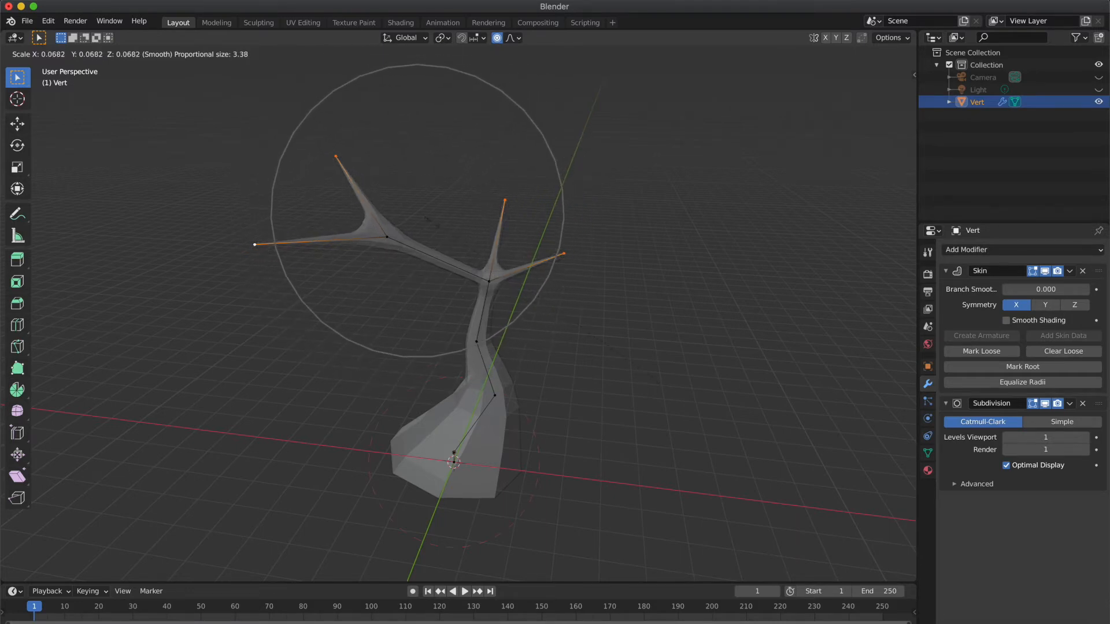
left_click(455, 238)
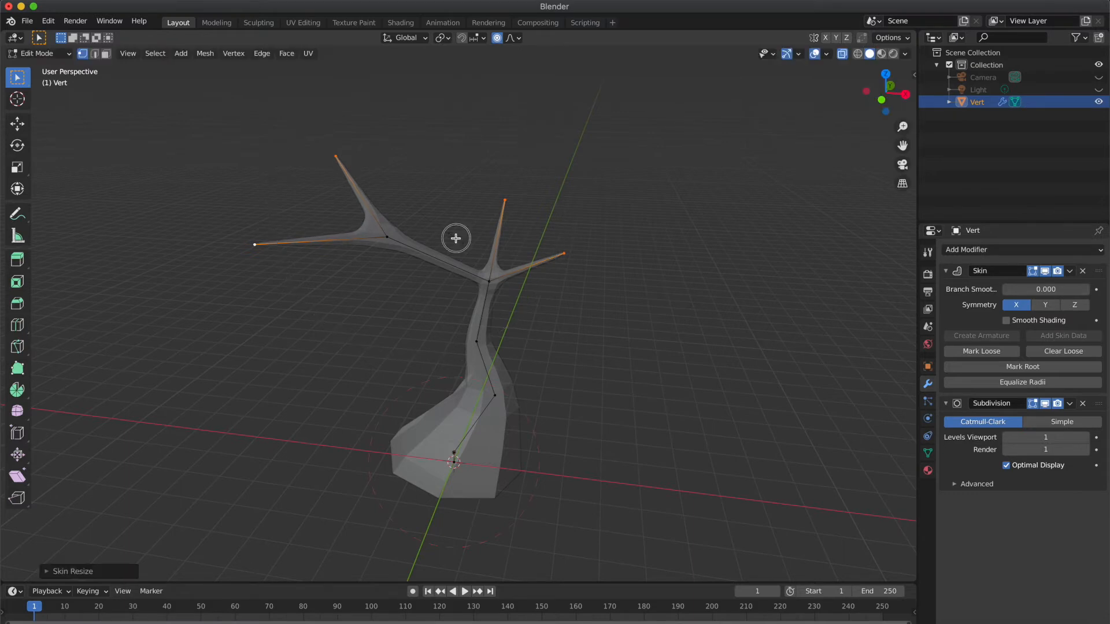
Scale the skin radius of the main fork and the outer branch fork vertices together by about 0.77
left_click(442, 239)
left_click(382, 237)
left_click(488, 281, "shift")
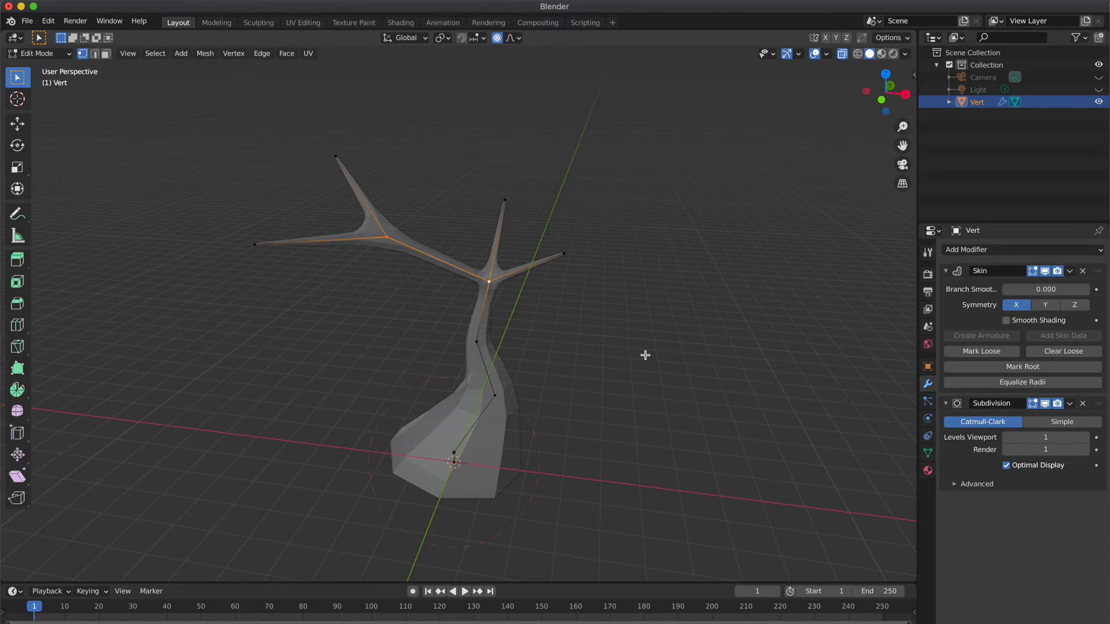
key("s")
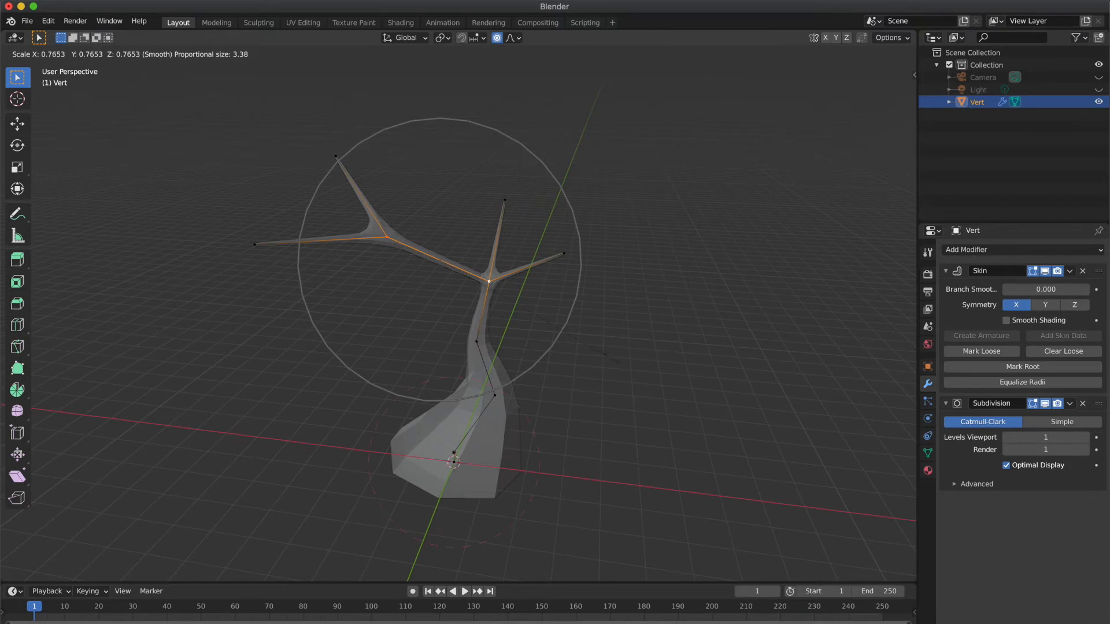
left_click(606, 357)
Slim the outer branch fork alone by scaling its vertex's skin radius by about 0.77
left_click(405, 271)
left_click(387, 238)
key("s")
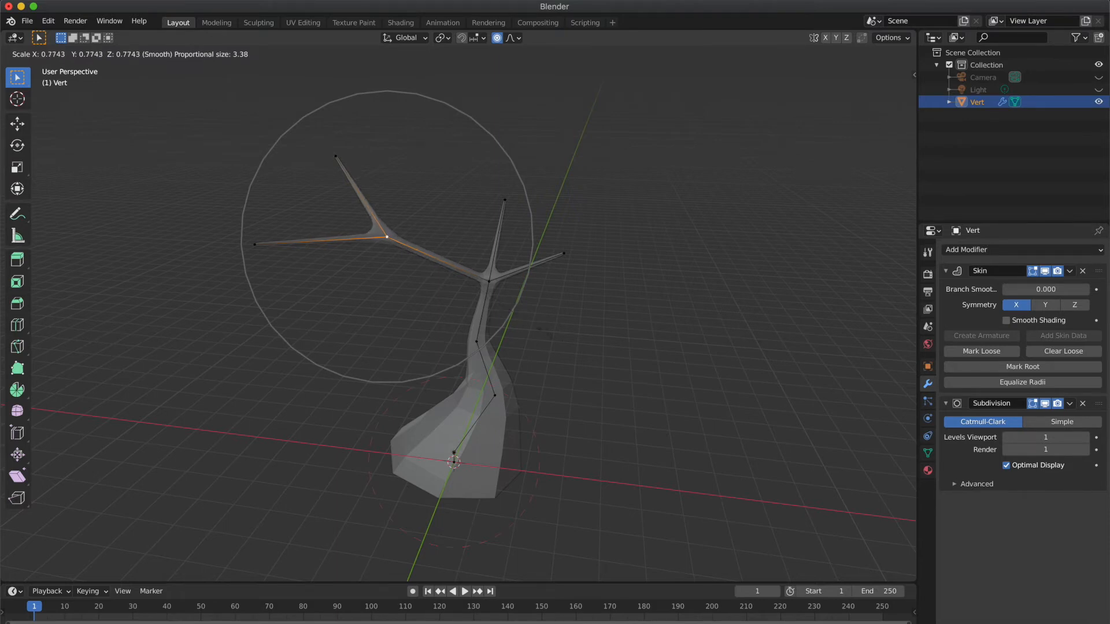
left_click(549, 334)
left_click(549, 334)
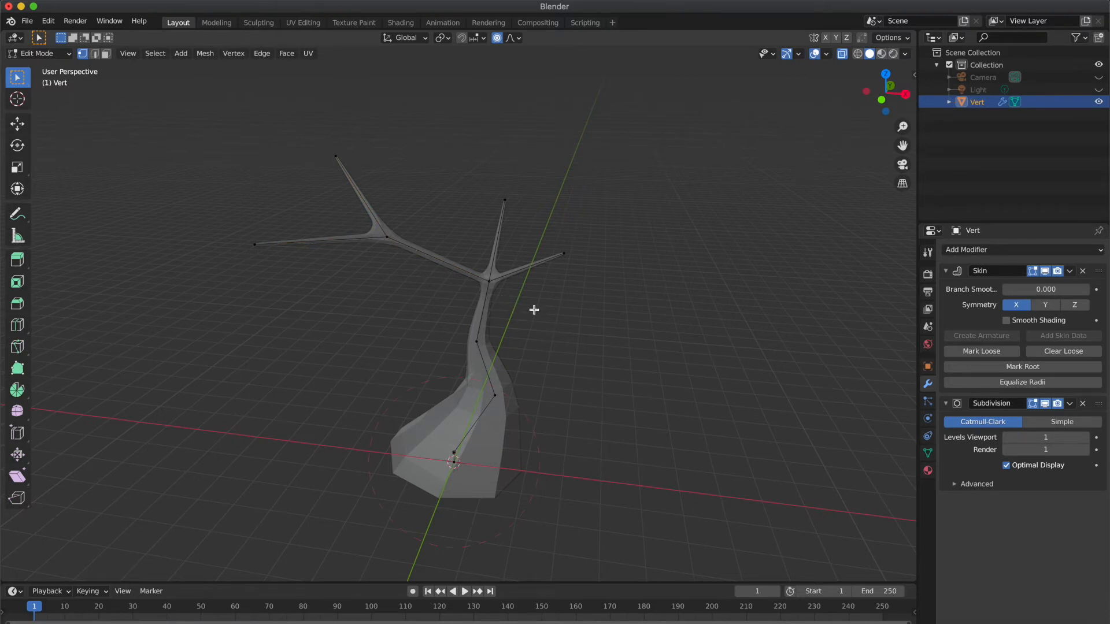
Return to Object Mode, deselect the tree and turn off X-ray display to view it solid
key("Tab")
scroll(534, 311, "right", 10)
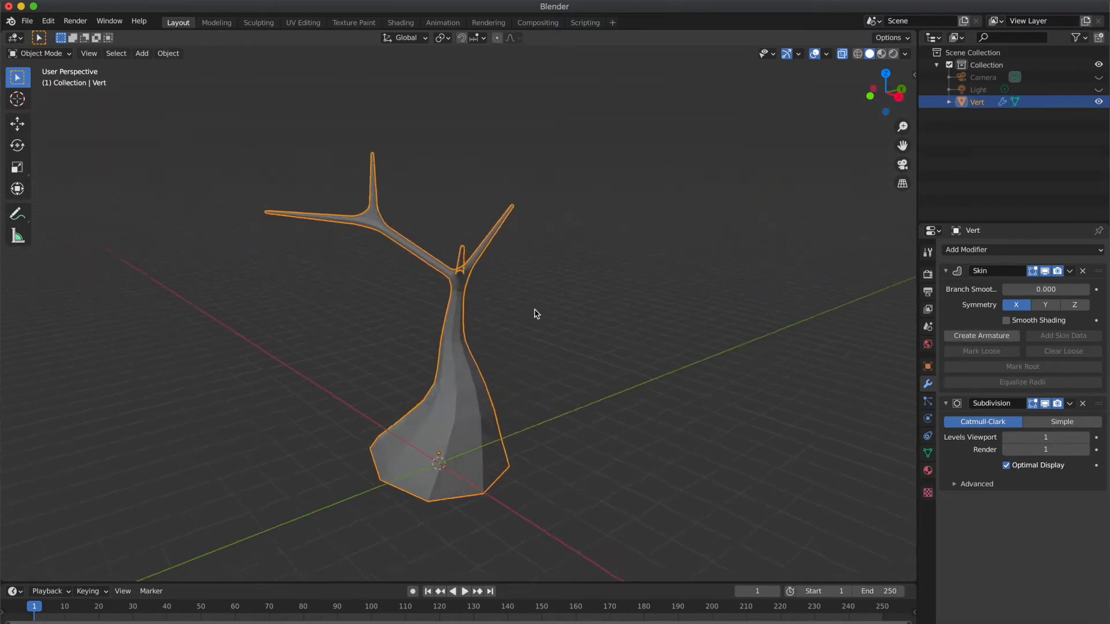
scroll(536, 314, "right", 10)
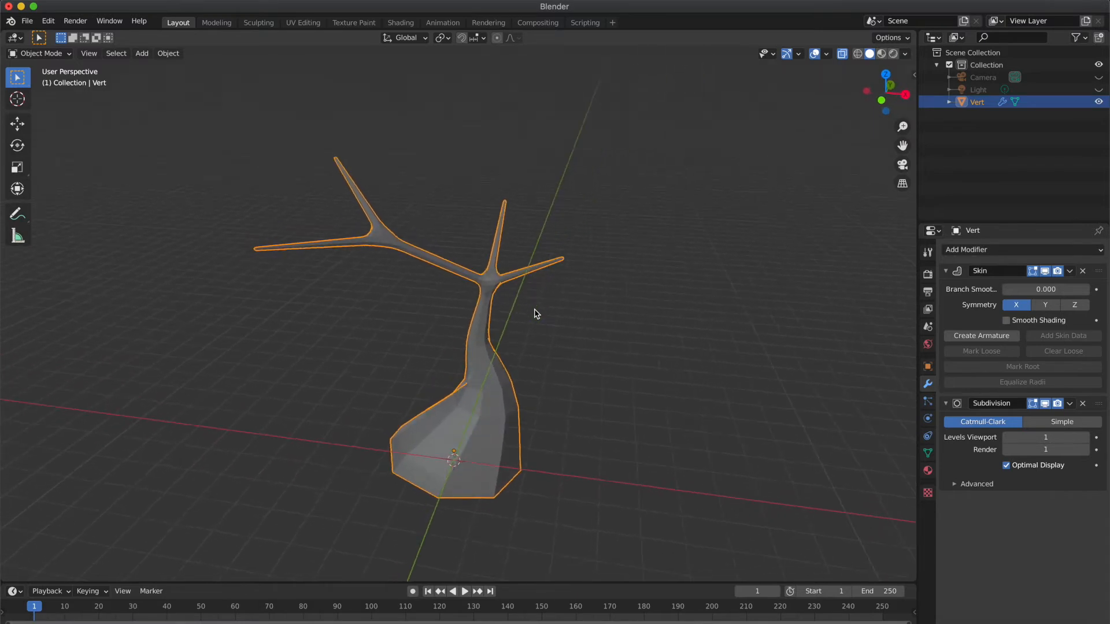
left_click(586, 325)
scroll(585, 325, "right", 5)
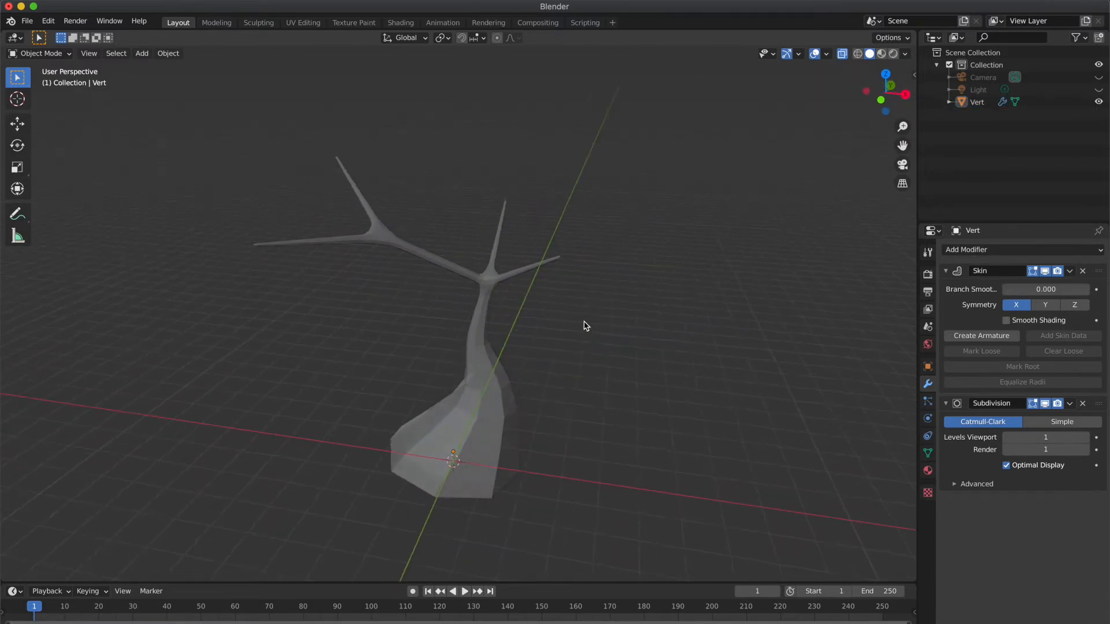
left_click(844, 55)
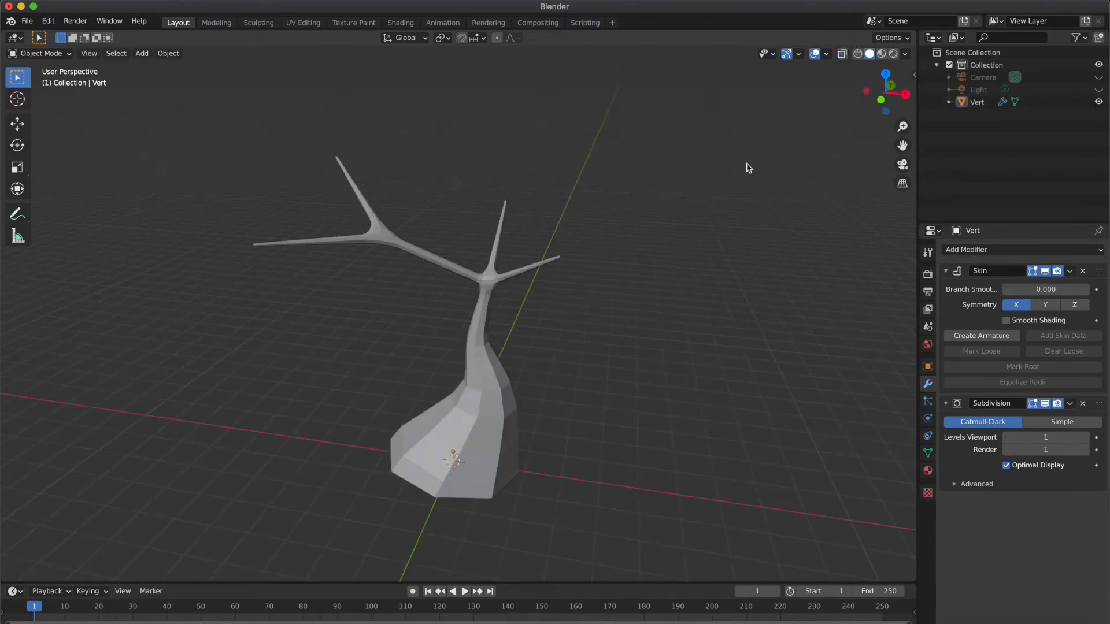
scroll(681, 236, "right", 10)
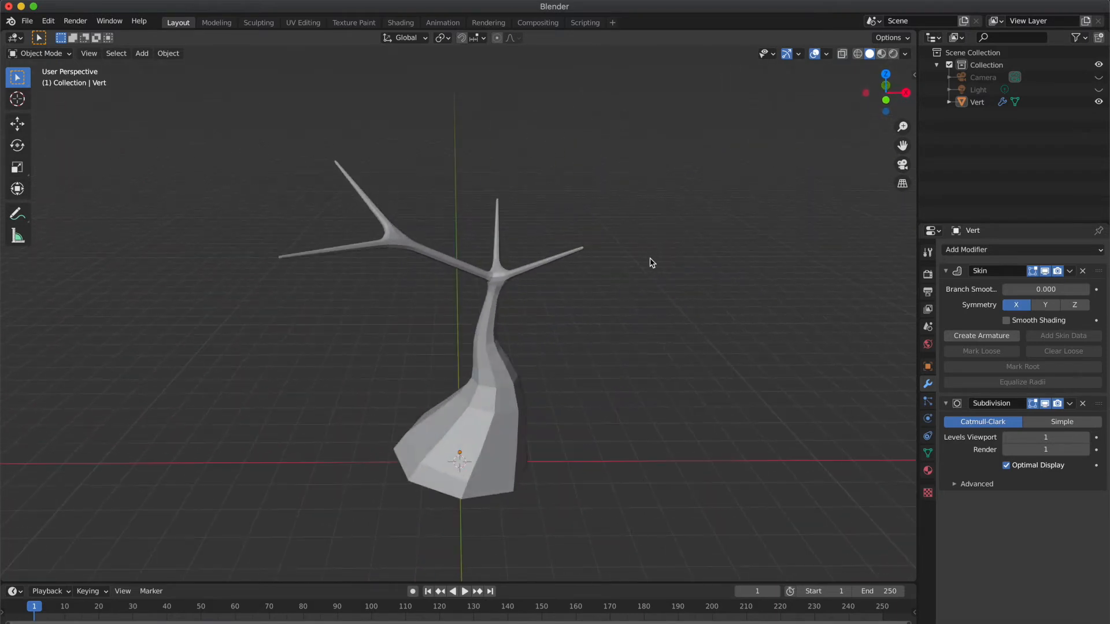
Add a Decimate modifier to the tree with a ratio of 0.2 and Triangulate enabled
left_click(451, 380)
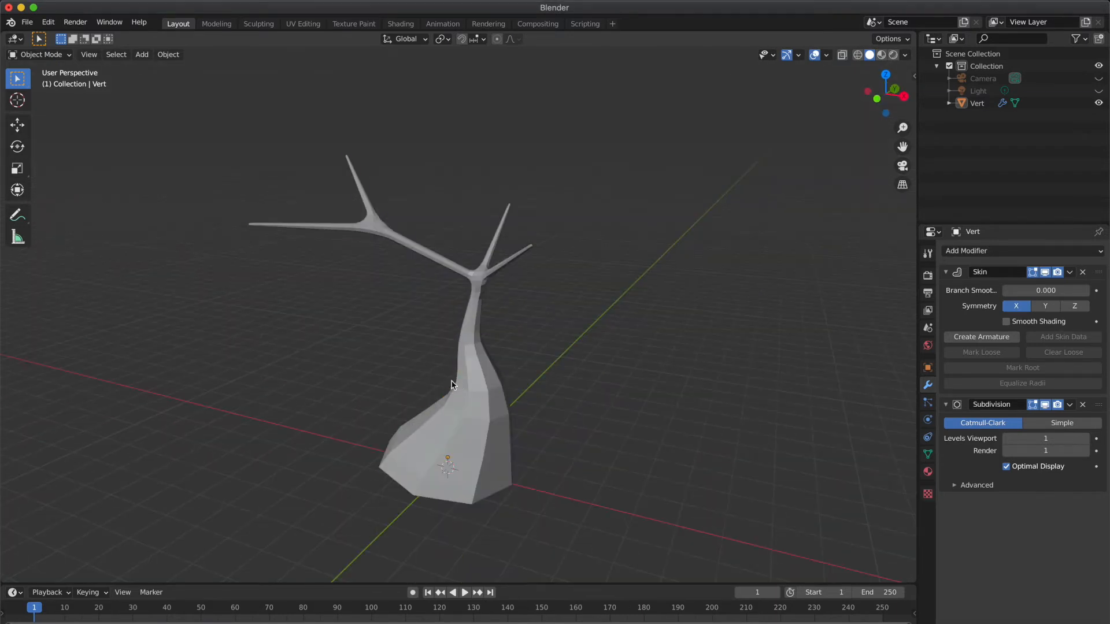
left_click(1040, 252)
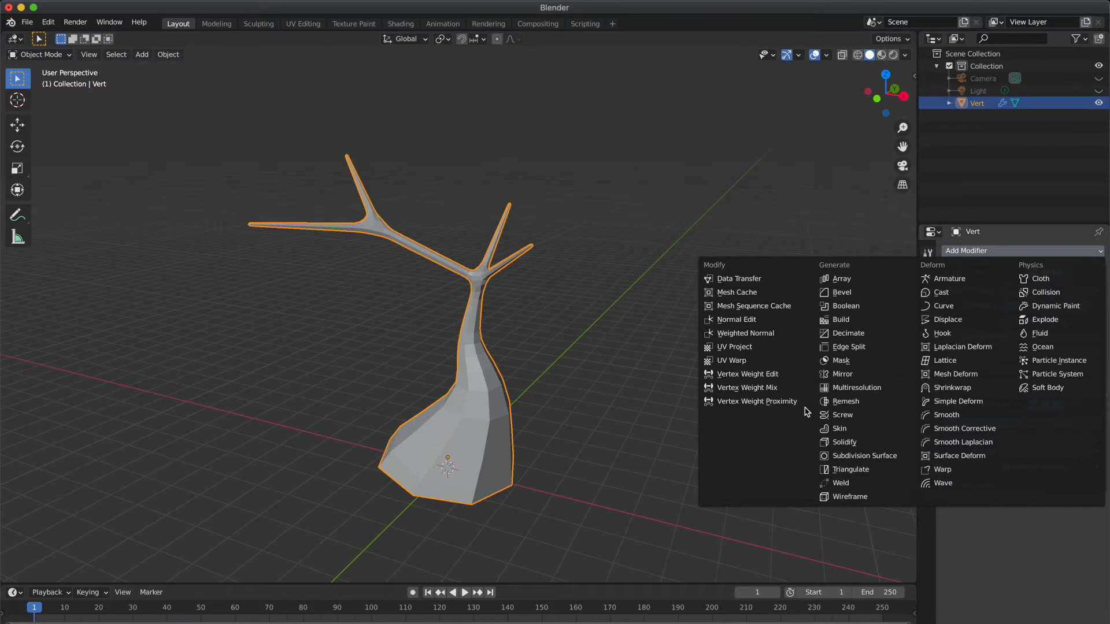
left_click(842, 334)
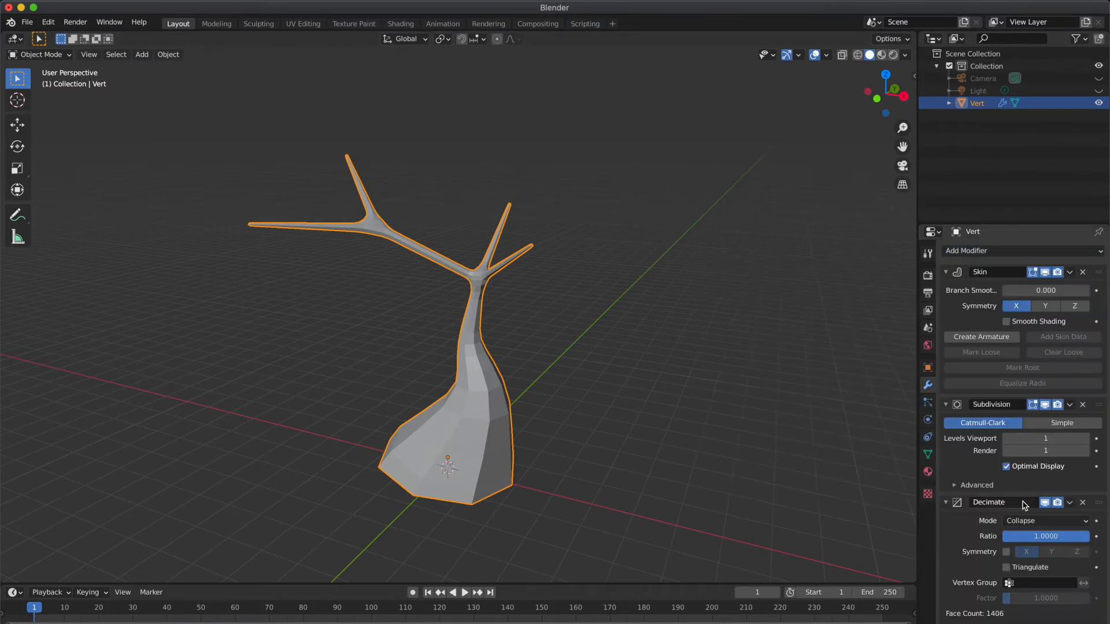
left_click(1031, 538)
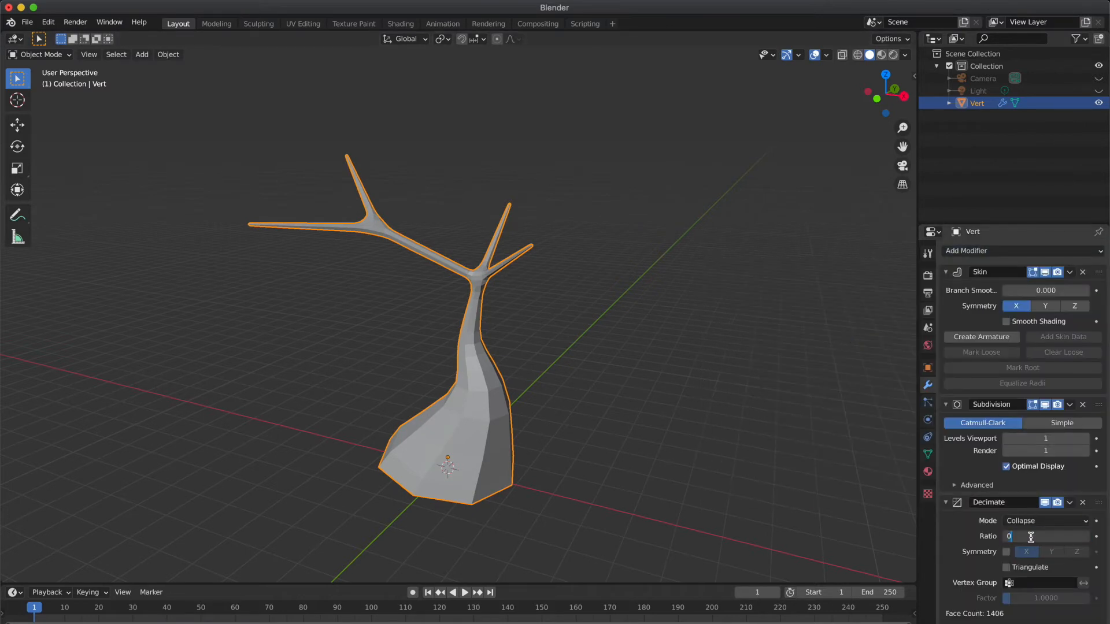
type("0.2")
key("Return")
left_click(1007, 568)
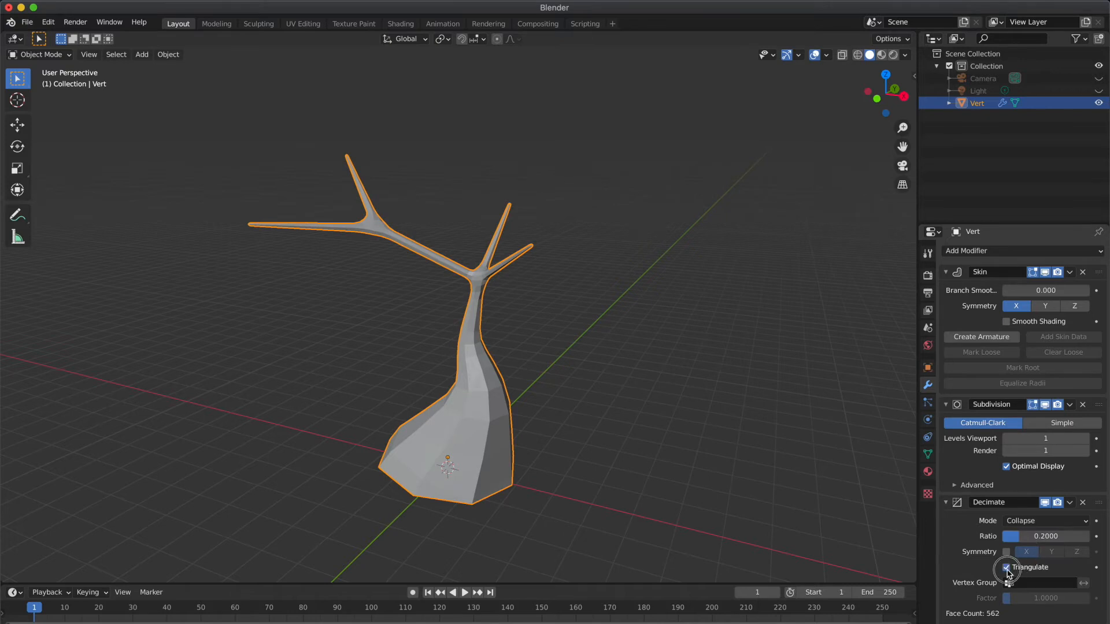
left_click(590, 448)
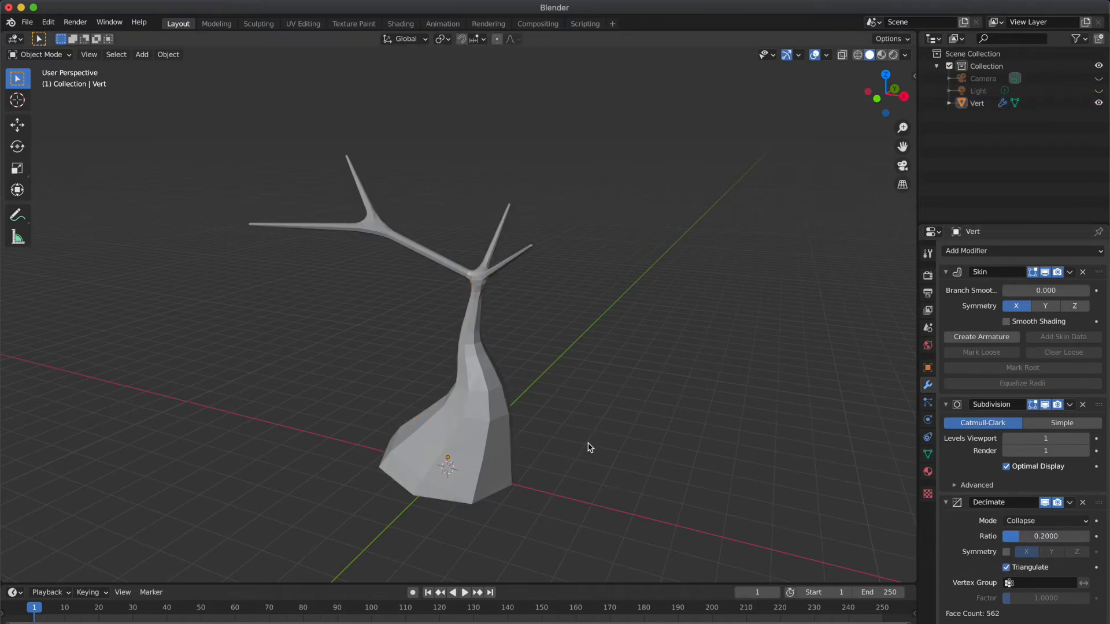
Add an ico sphere at the foot of the tree and scale it up to about twice its size
scroll(589, 448, "left", 10)
scroll(590, 448, "left", 8)
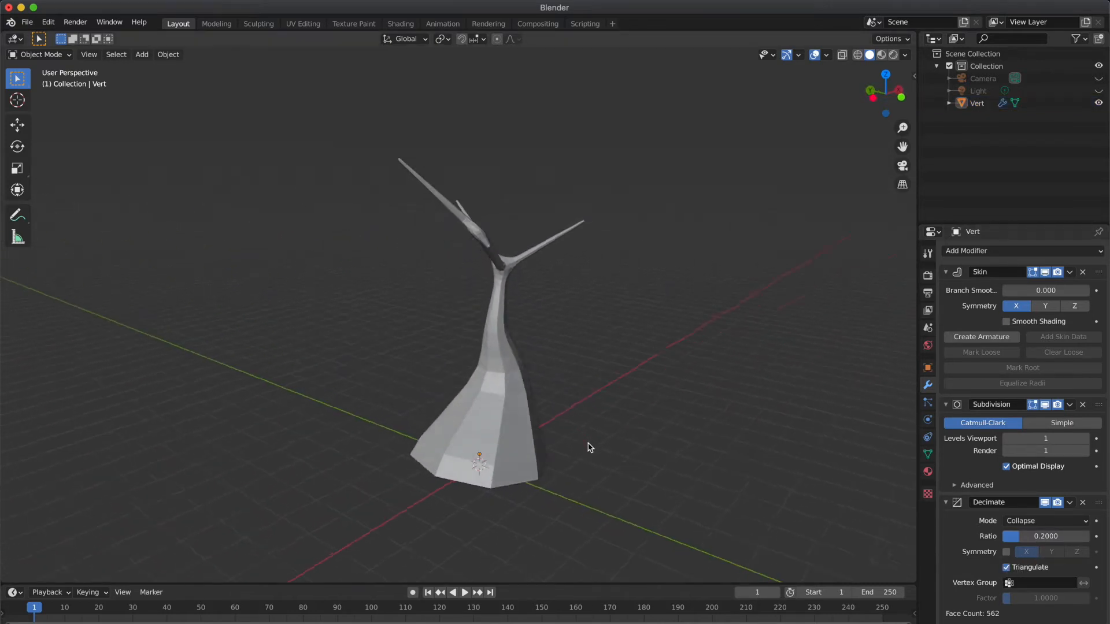
scroll(590, 447, "left", 10)
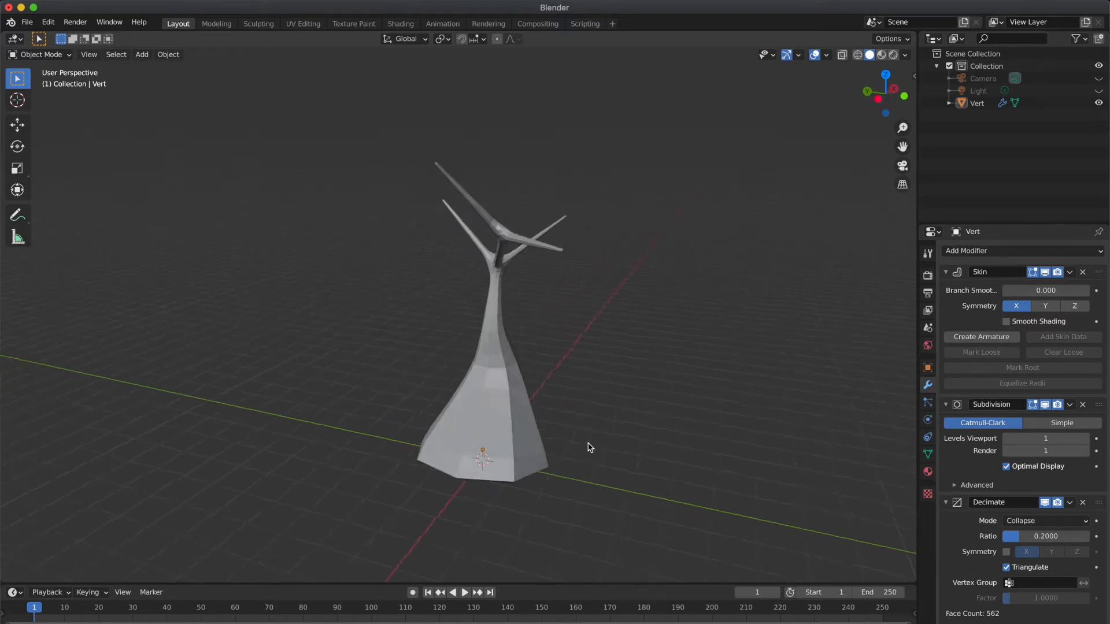
scroll(589, 447, "left", 2)
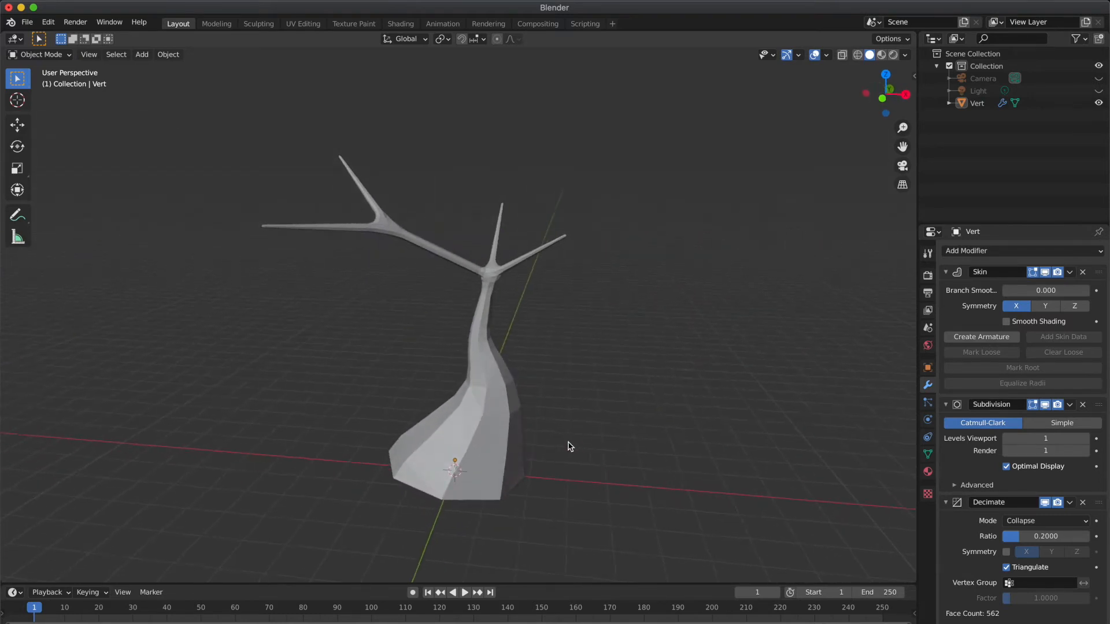
scroll(500, 425, "left", 2)
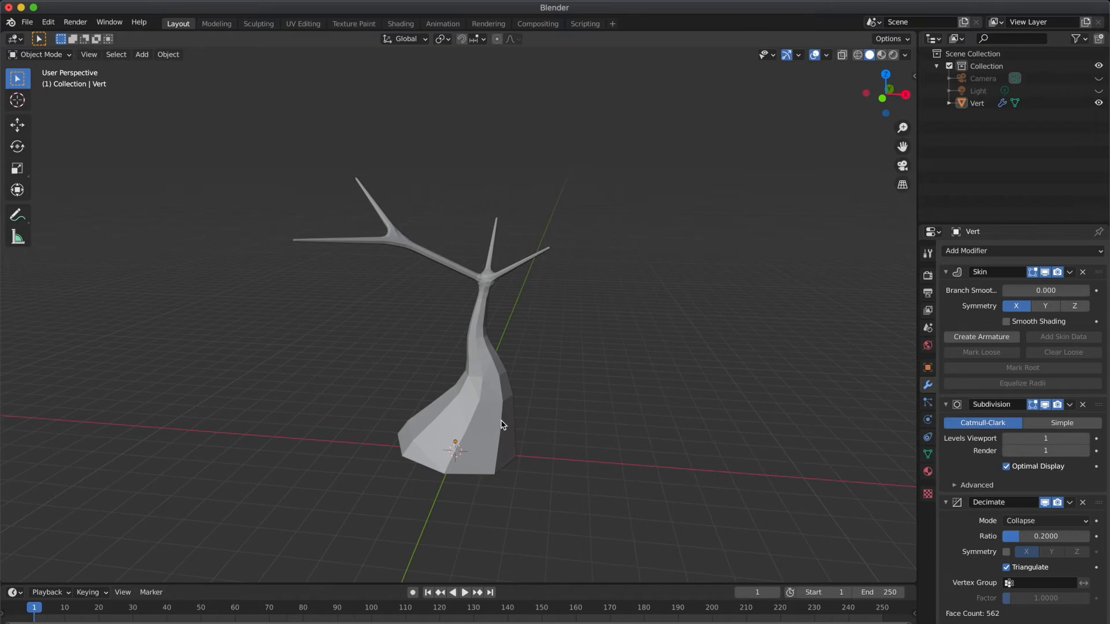
key("shift+a")
mouse_move(503, 393)
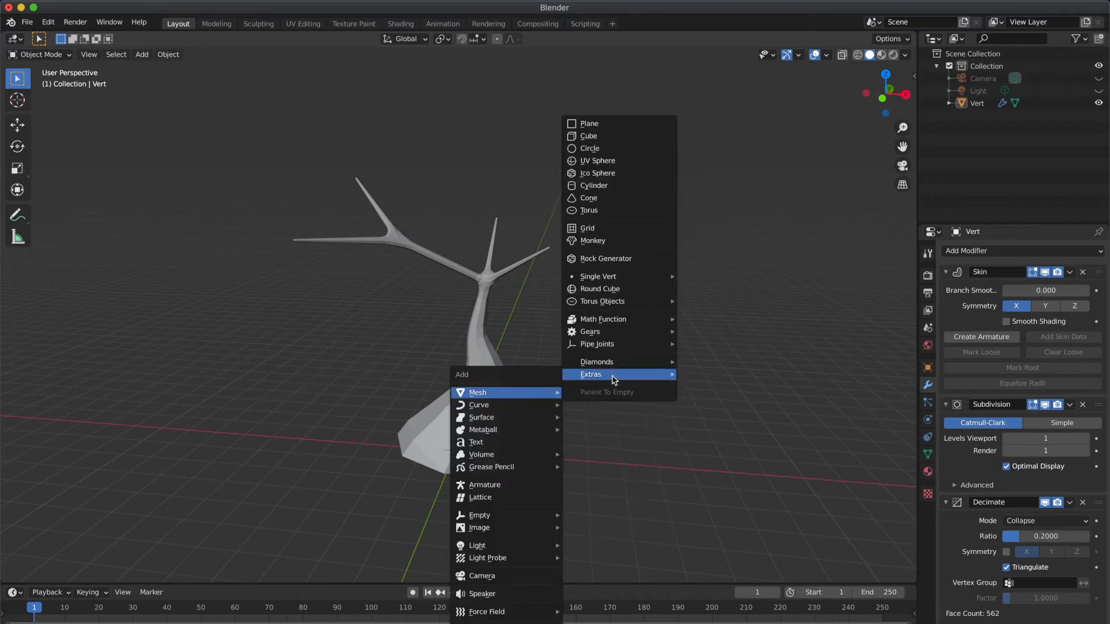
left_click(587, 175)
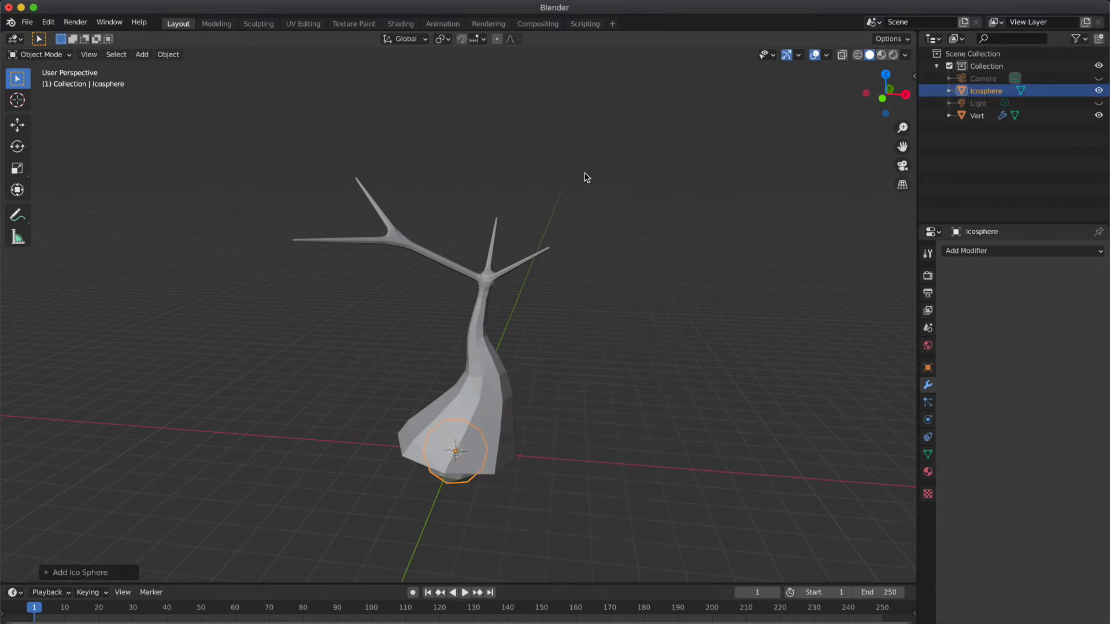
key("s")
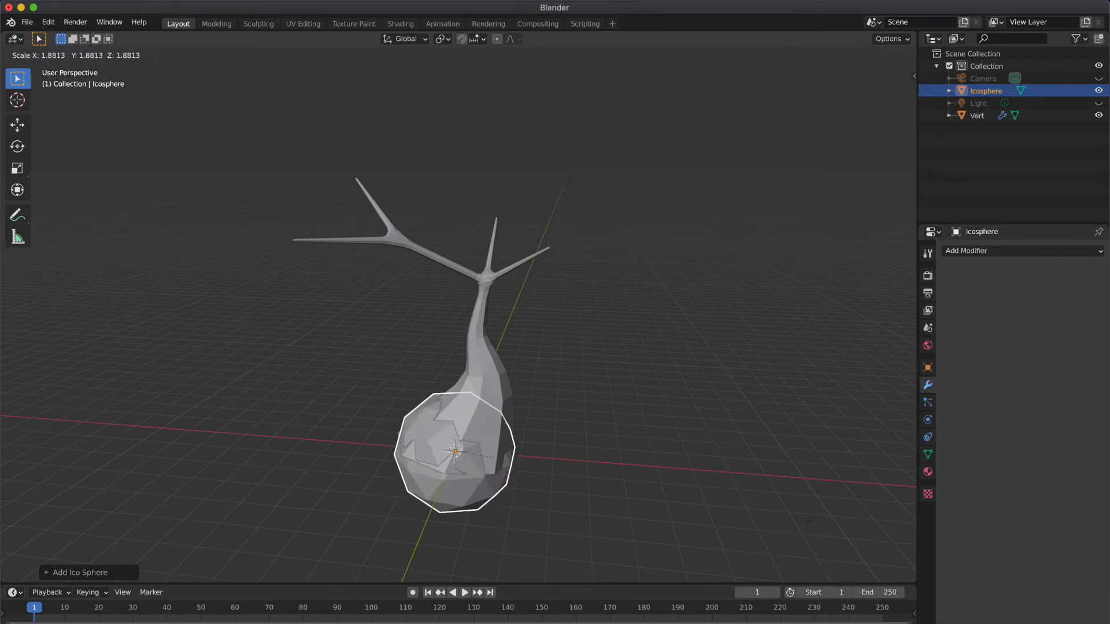
left_click(862, 551)
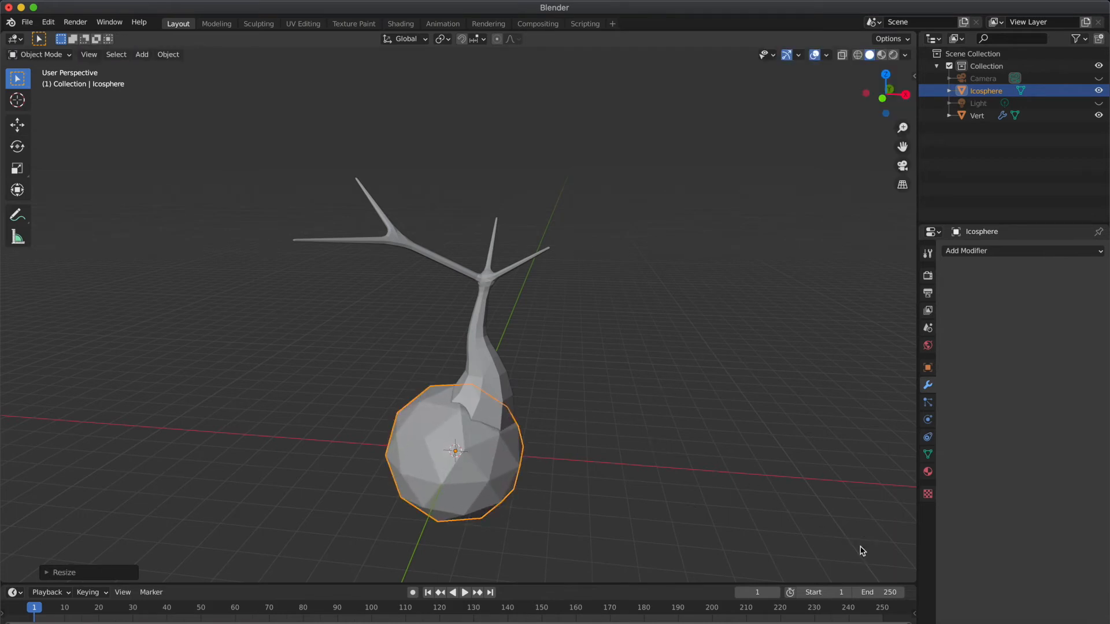
Move the ico sphere along the X axis in the negative direction until it stands clear of the tree
key("g")
key("x")
left_click(632, 506)
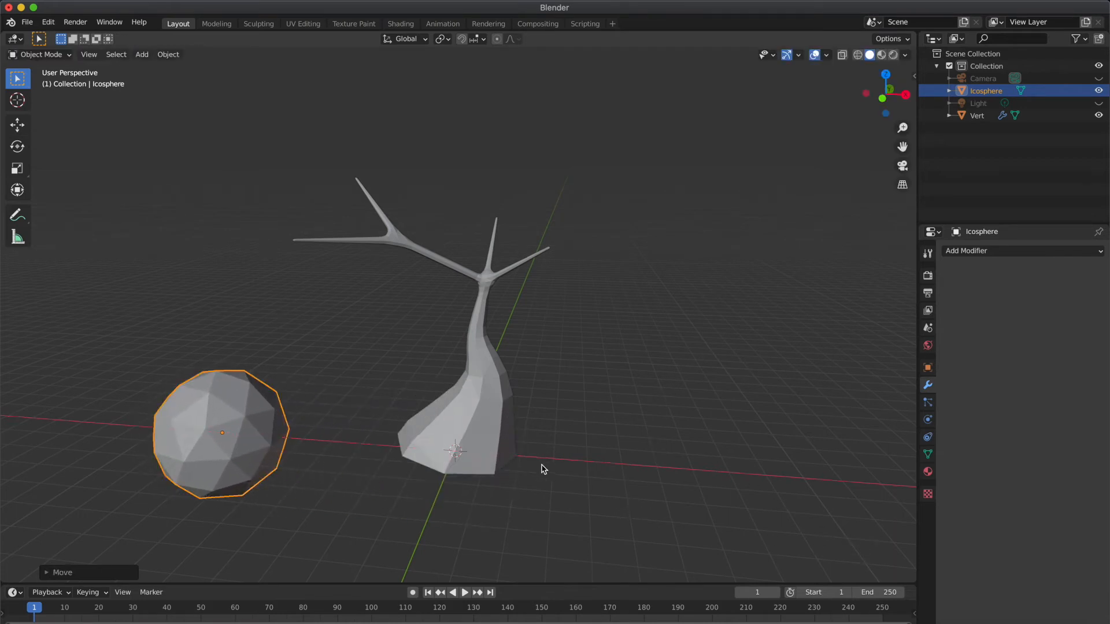
Give the ico sphere a Subdivision Surface modifier and a Decimate modifier with ratio 0.2 and Triangulate enabled
left_click(994, 252)
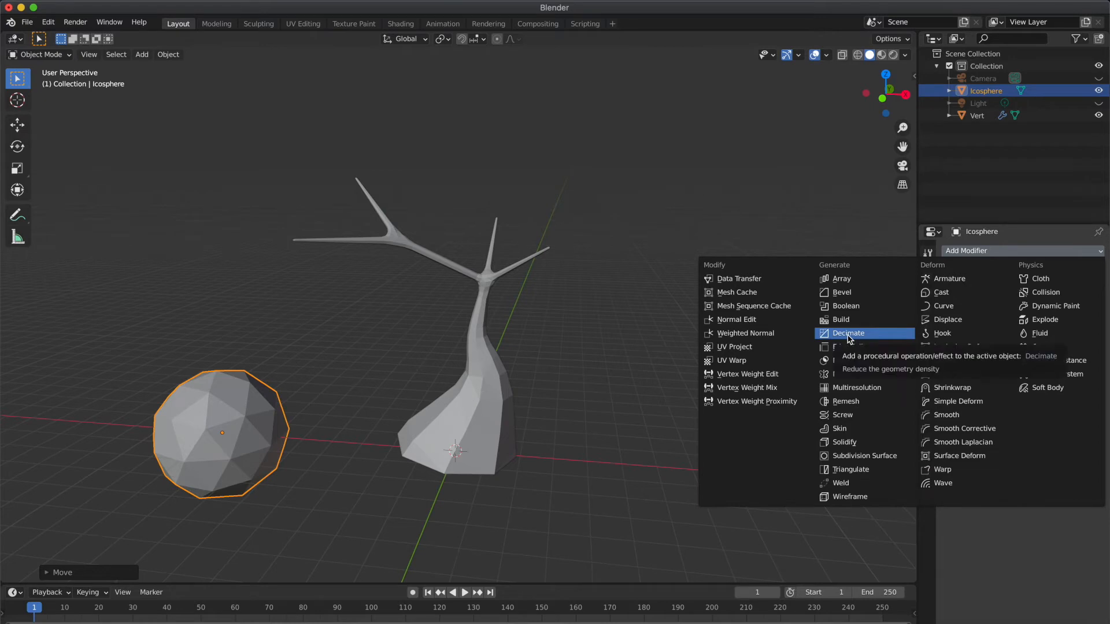
left_click(866, 456)
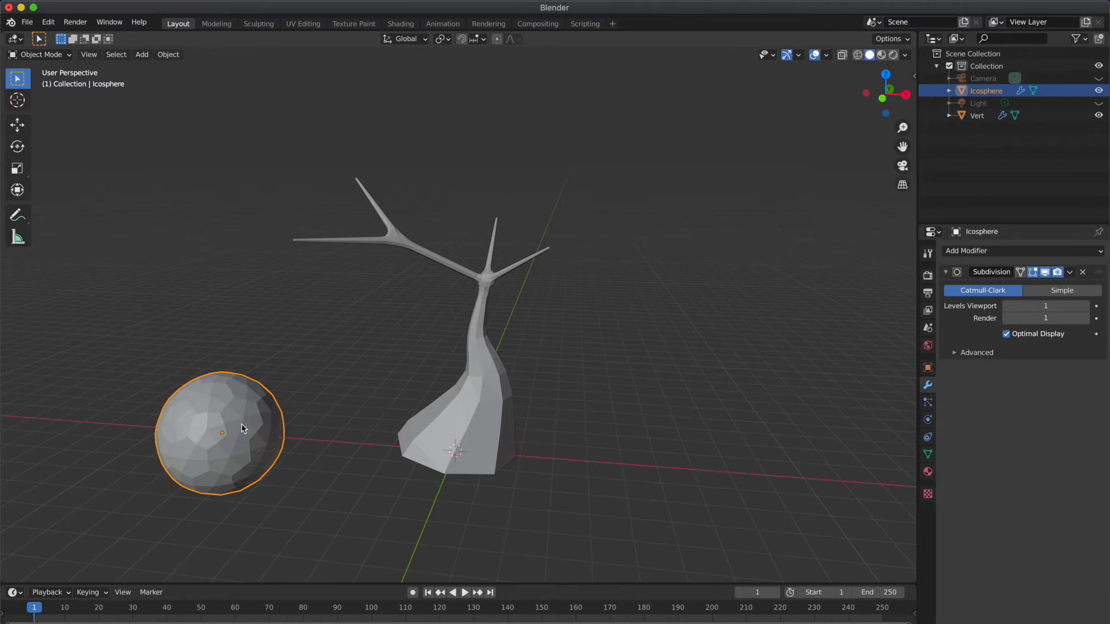
left_click(1032, 253)
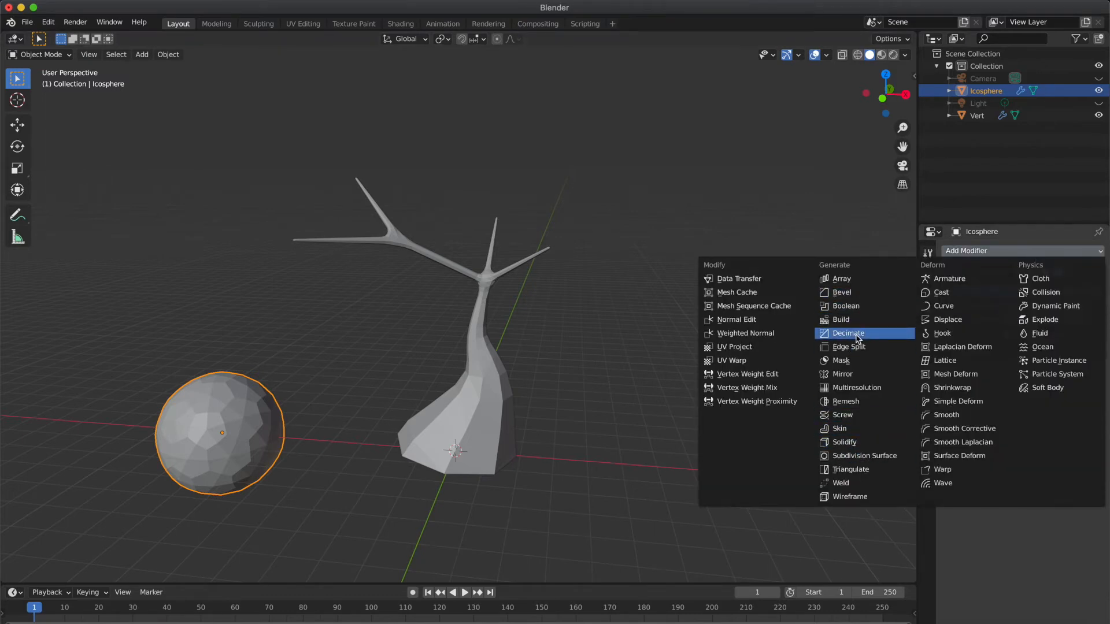
left_click(855, 334)
left_click(1073, 404)
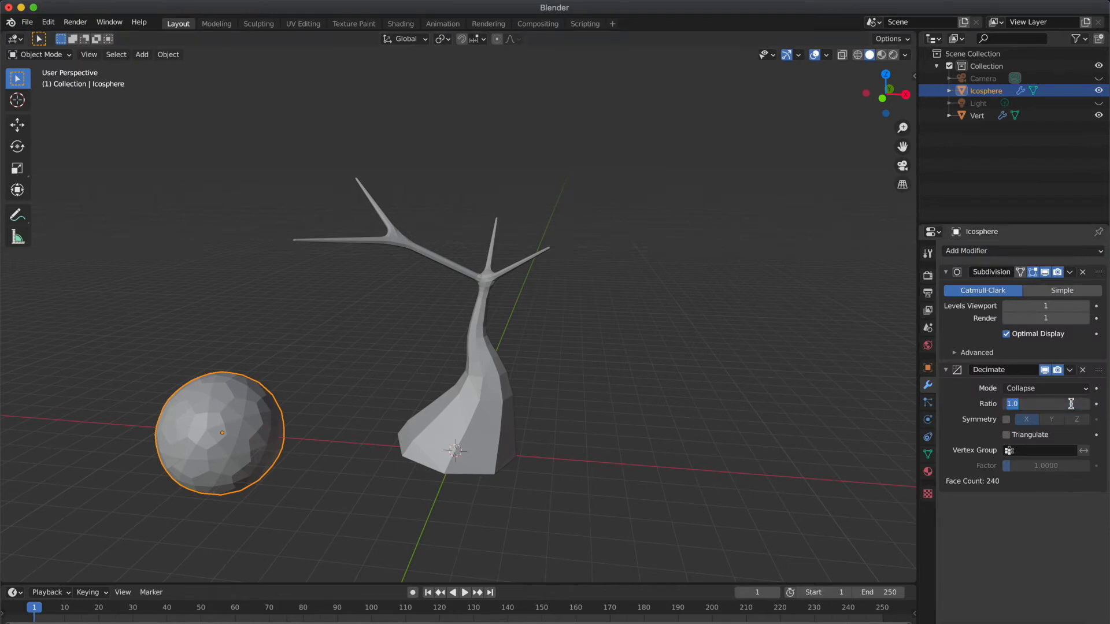
key("Return")
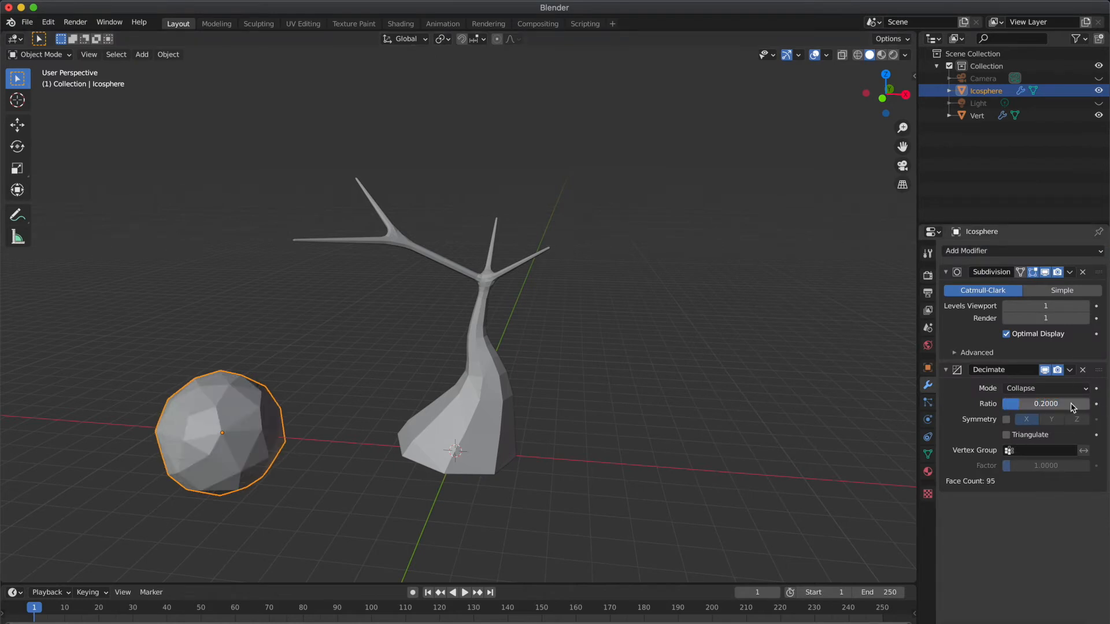
left_click(1071, 405)
left_click(1007, 435)
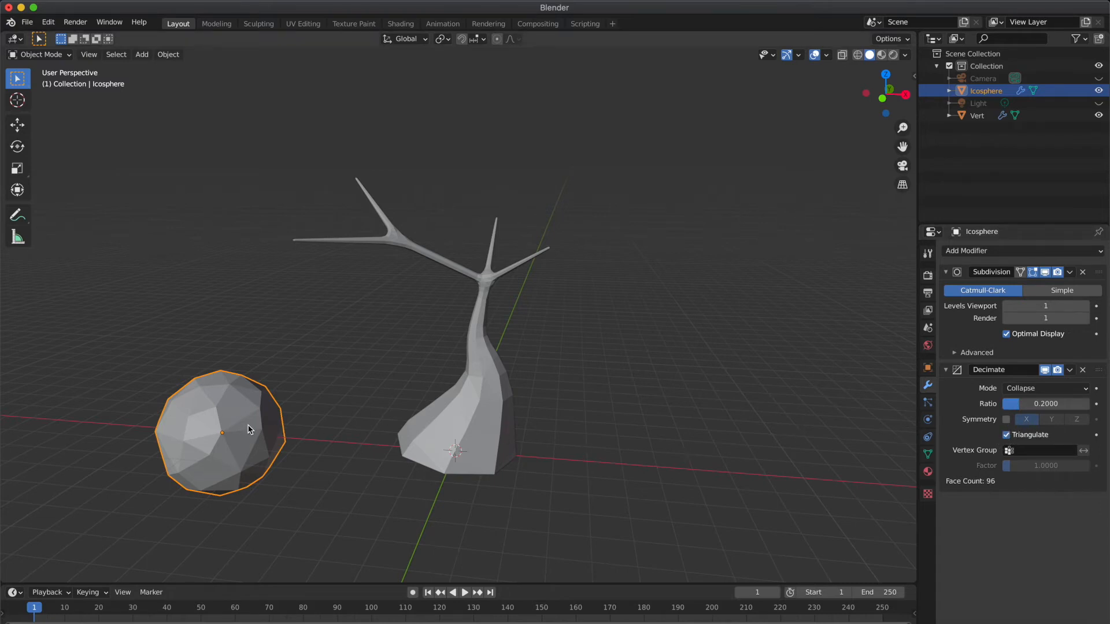
Scale the ico sphere up uniformly by a factor of about 1.4
key("s")
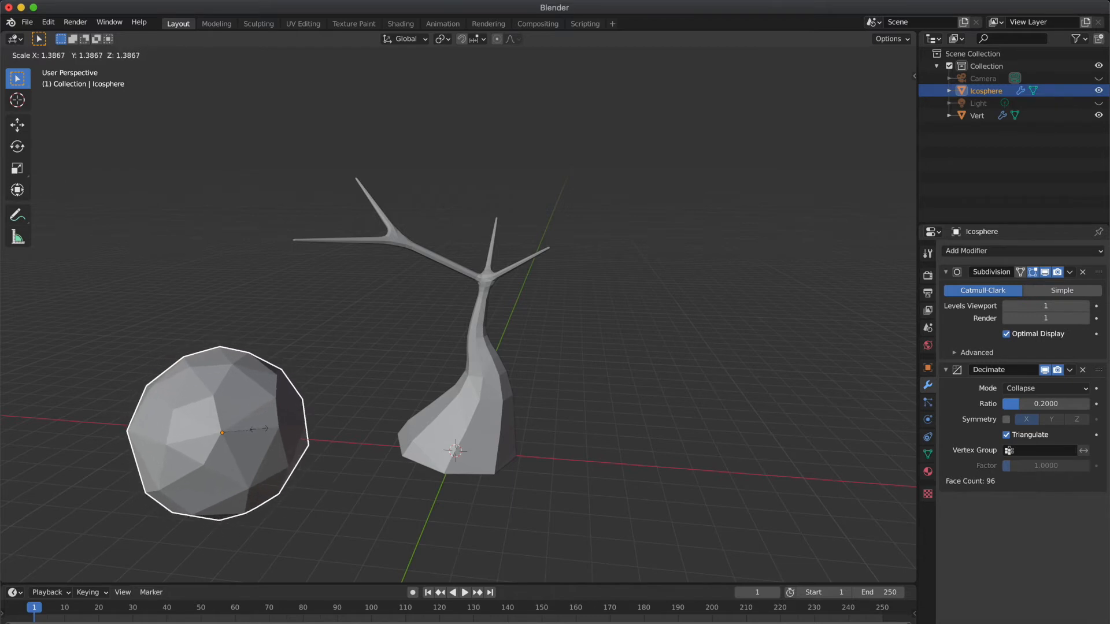
left_click(258, 431)
left_click(338, 345)
scroll(339, 345, "left", 5)
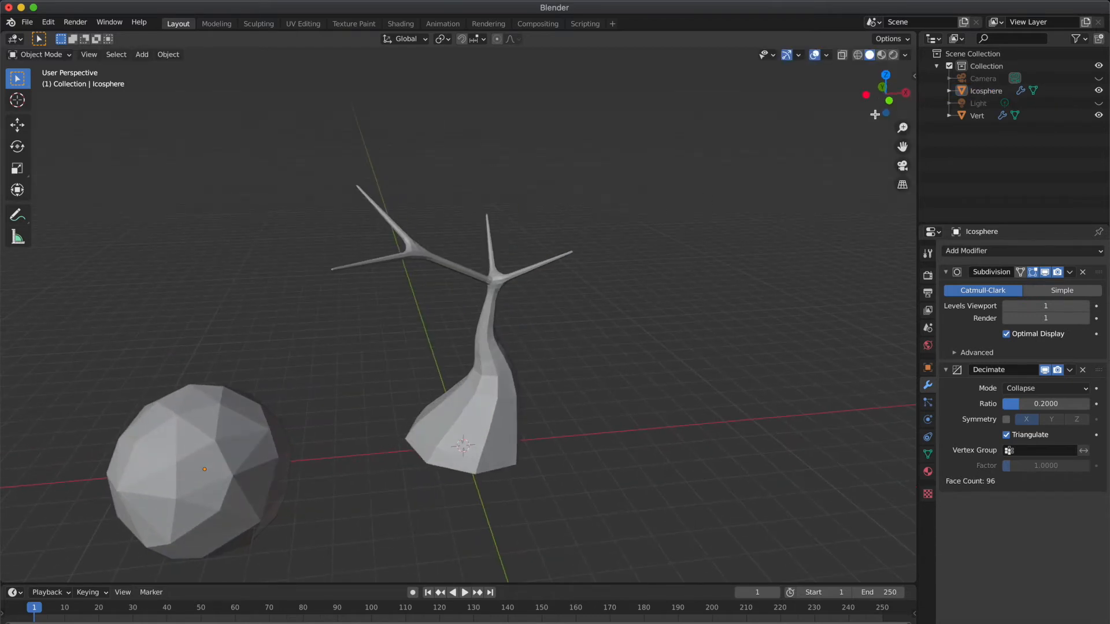
In front view, raise the ico sphere about 8 m along Z and move it along X toward the tree's long side branch
left_click(890, 102)
left_click(278, 412)
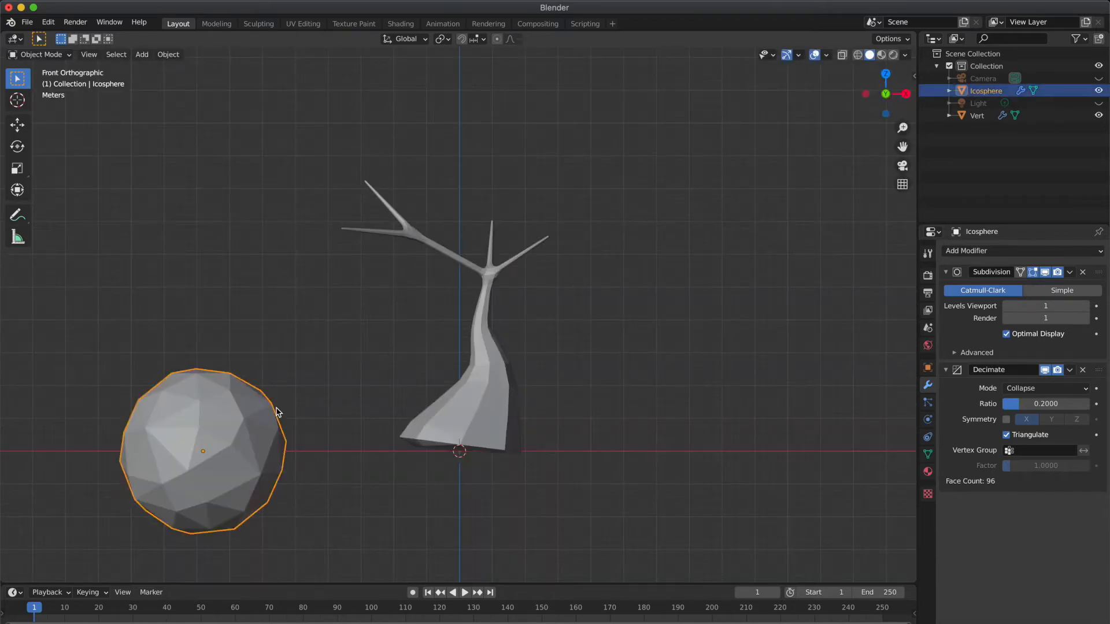
key("g")
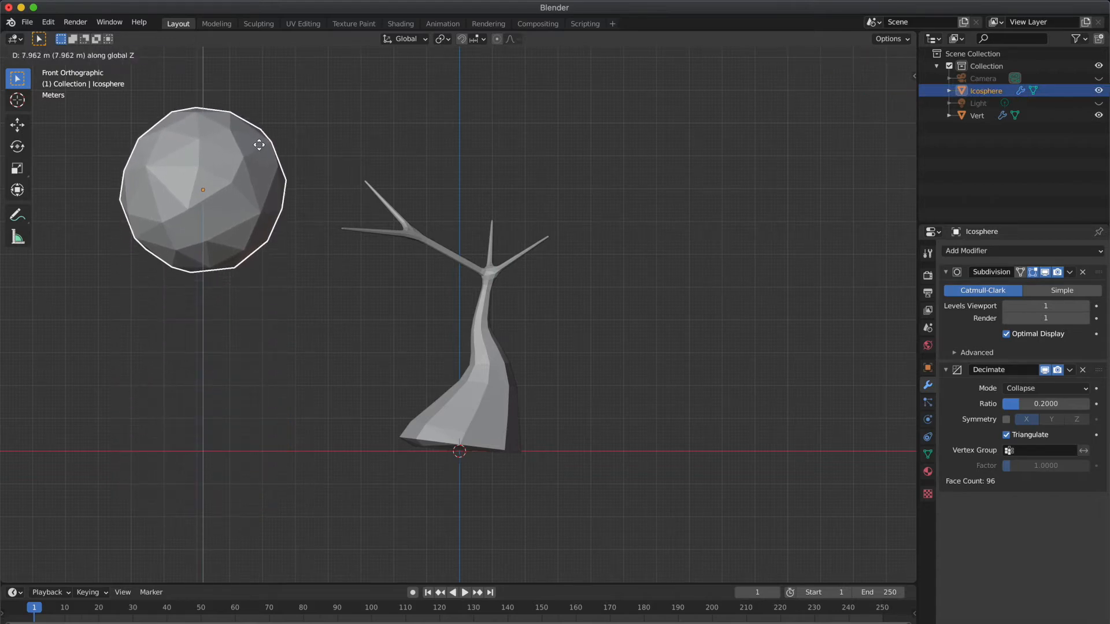
left_click(260, 146)
key("g")
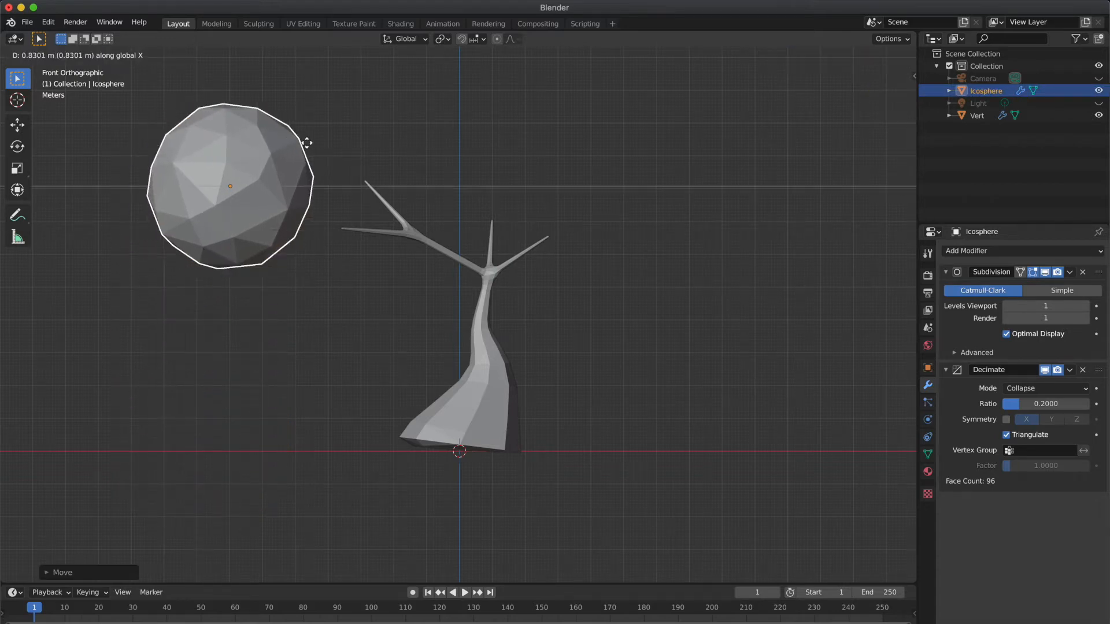
left_click(382, 148)
In top view, move the ico sphere in positive Y behind the forked side branch and nudge it slightly in positive X
scroll(454, 180, "up", 10)
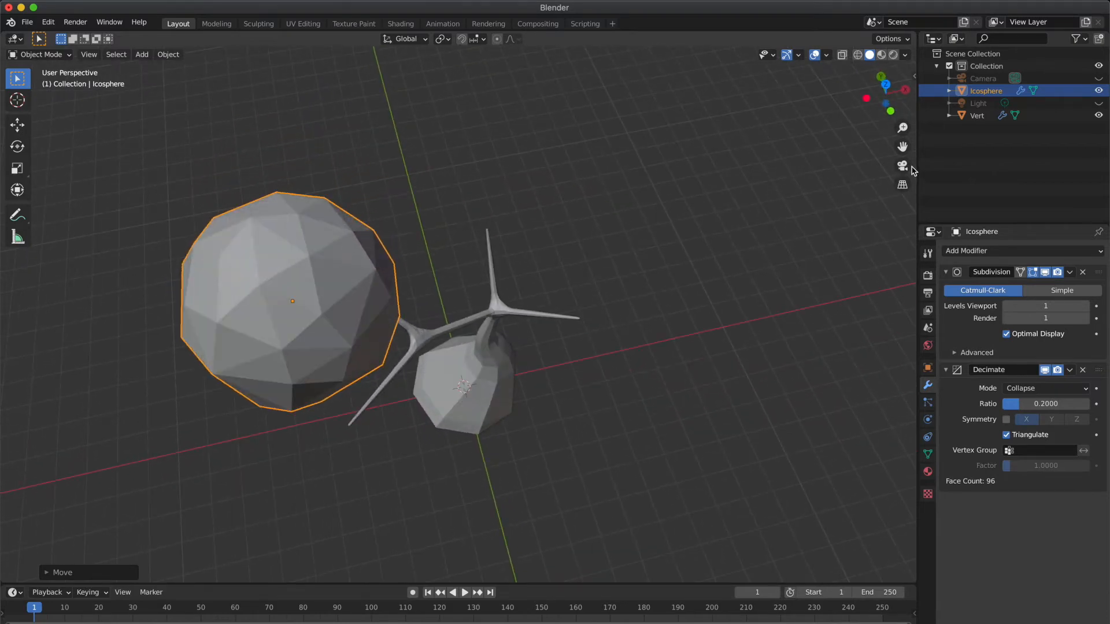
left_click(885, 85)
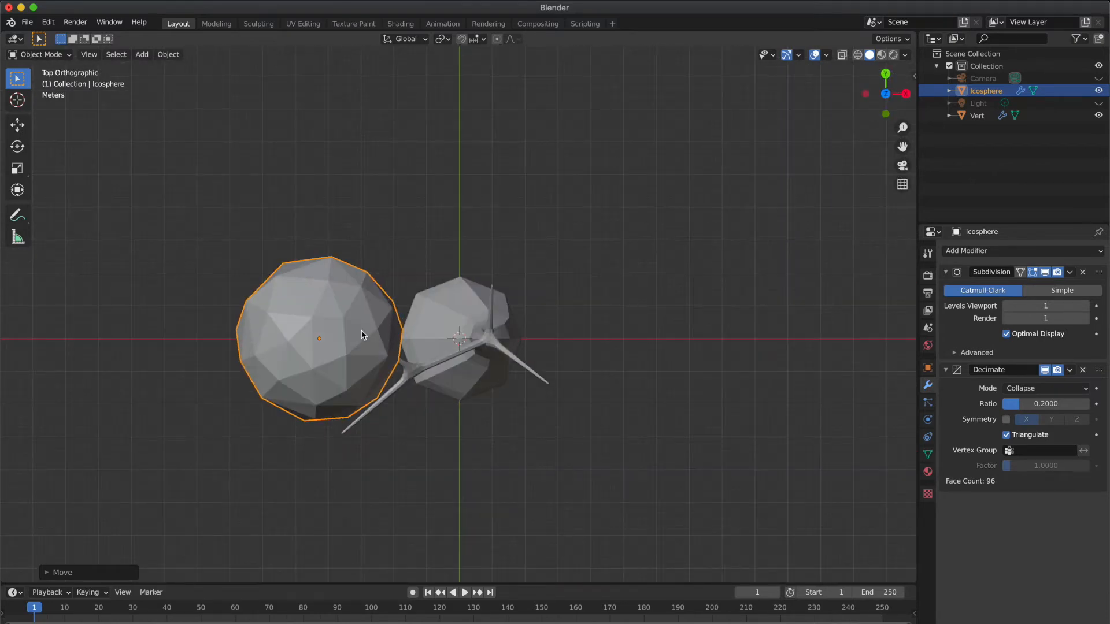
key("g")
key("y")
left_click(378, 295)
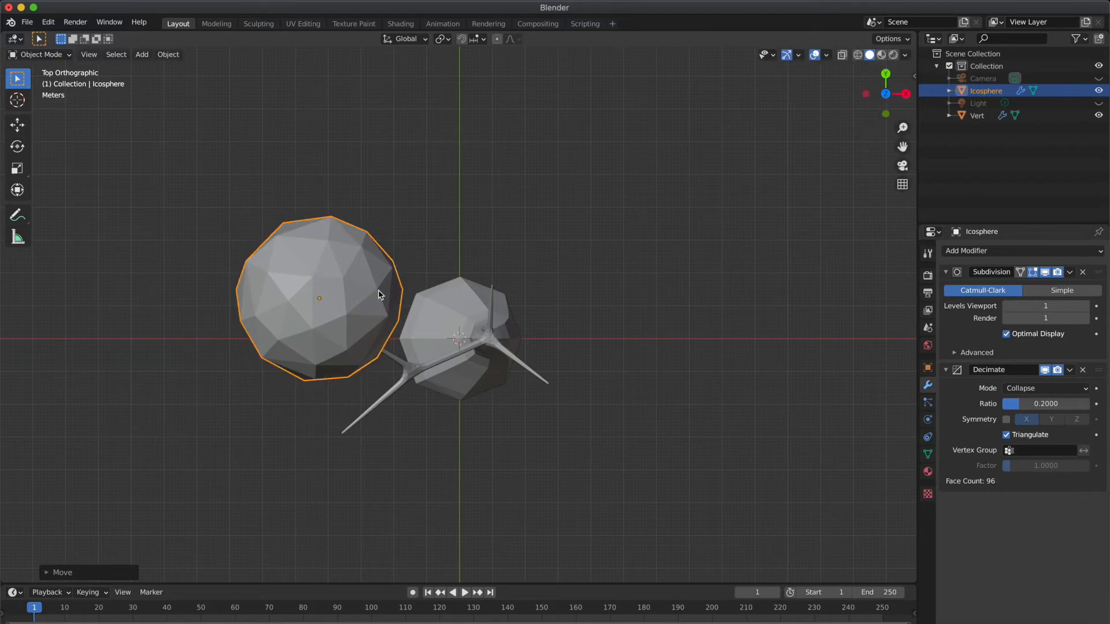
key("g")
key("x")
left_click(388, 298)
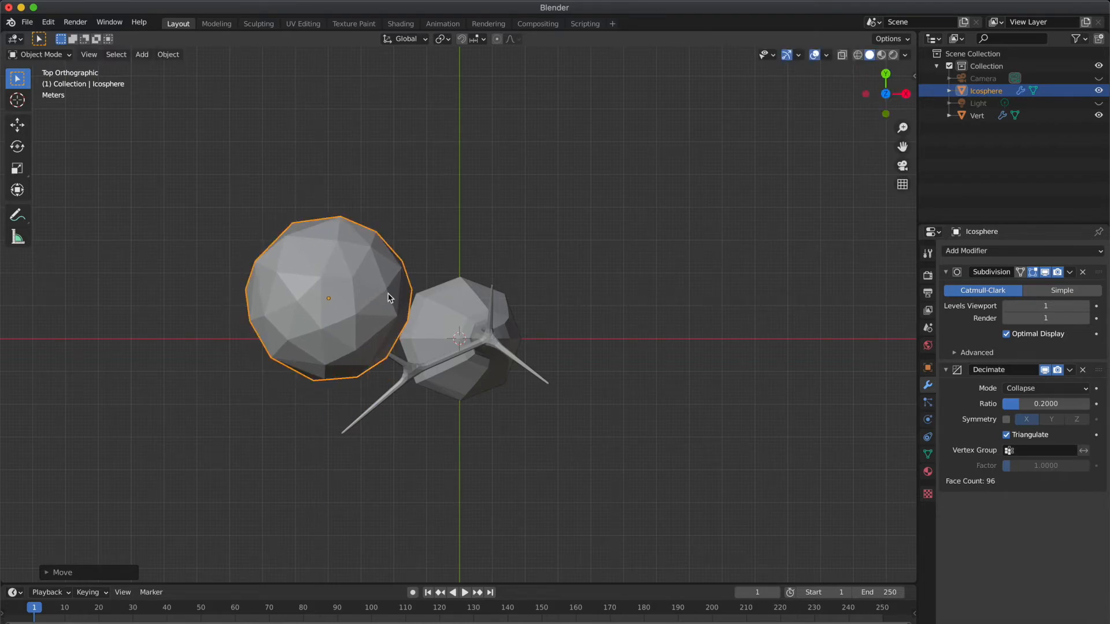
Duplicate the ico sphere and move the copy in negative Y over the other tip of the forked branch
middle_click_drag(388, 298, 687, 219)
left_click(893, 107)
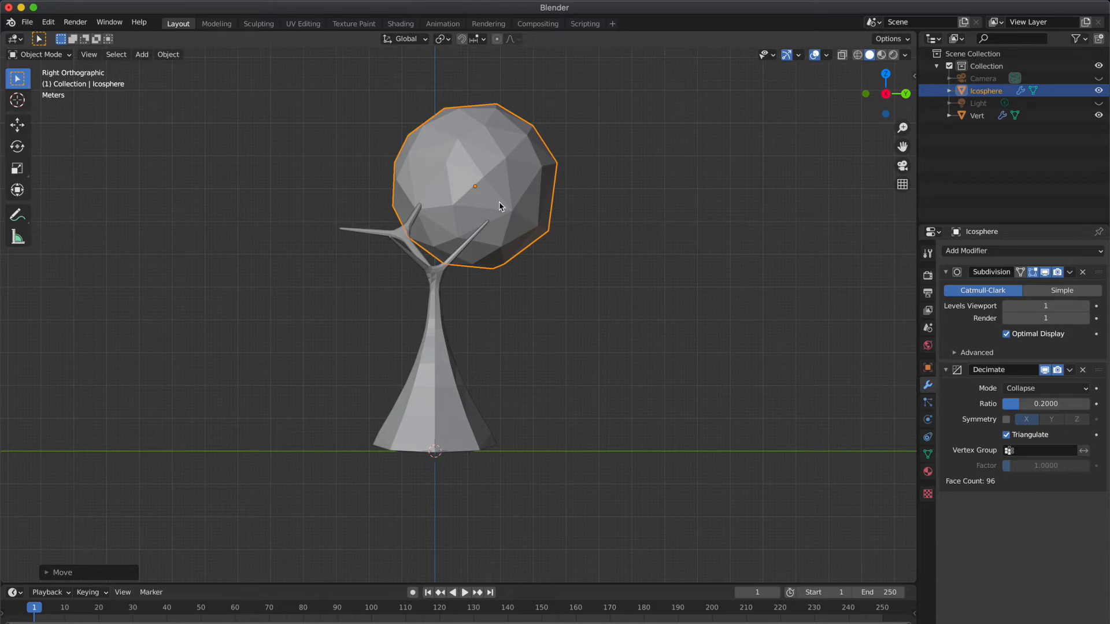
key("shift+d")
key("x")
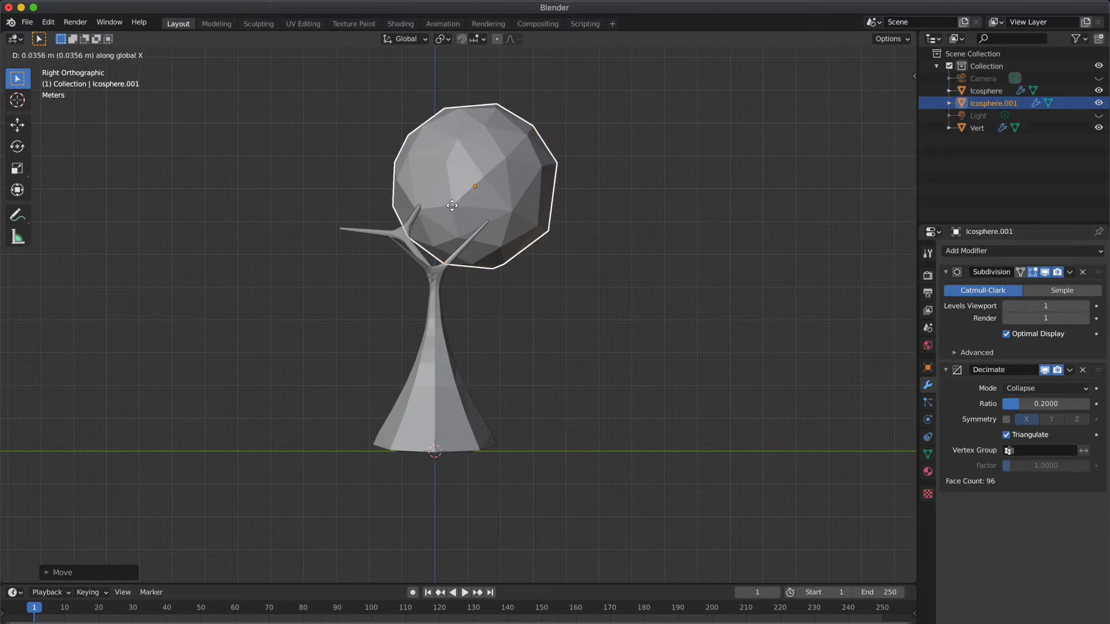
left_click(452, 206)
key("g")
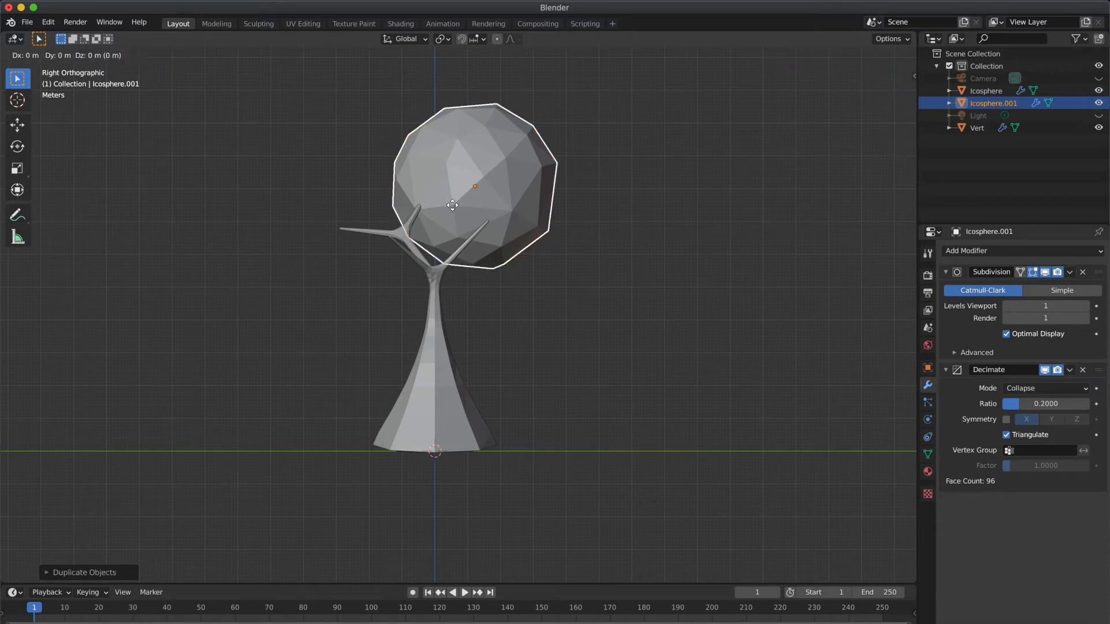
key("y")
left_click(343, 209)
Scale the duplicated ico sphere down to about 0.7 of its size
middle_click_drag(343, 209, 345, 210)
key("s")
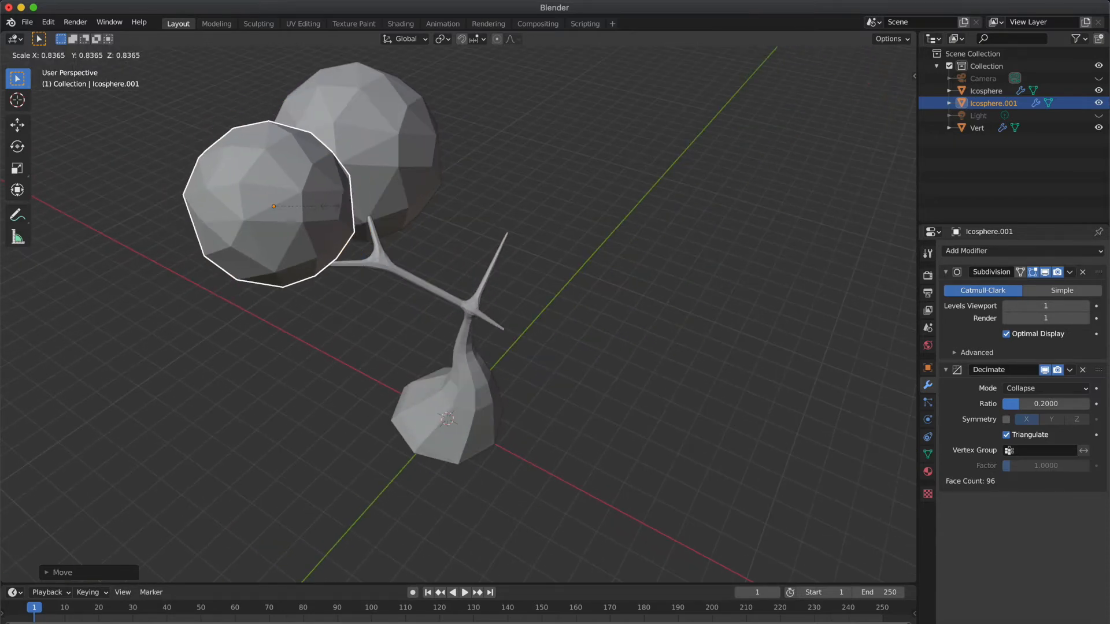
left_click(325, 211)
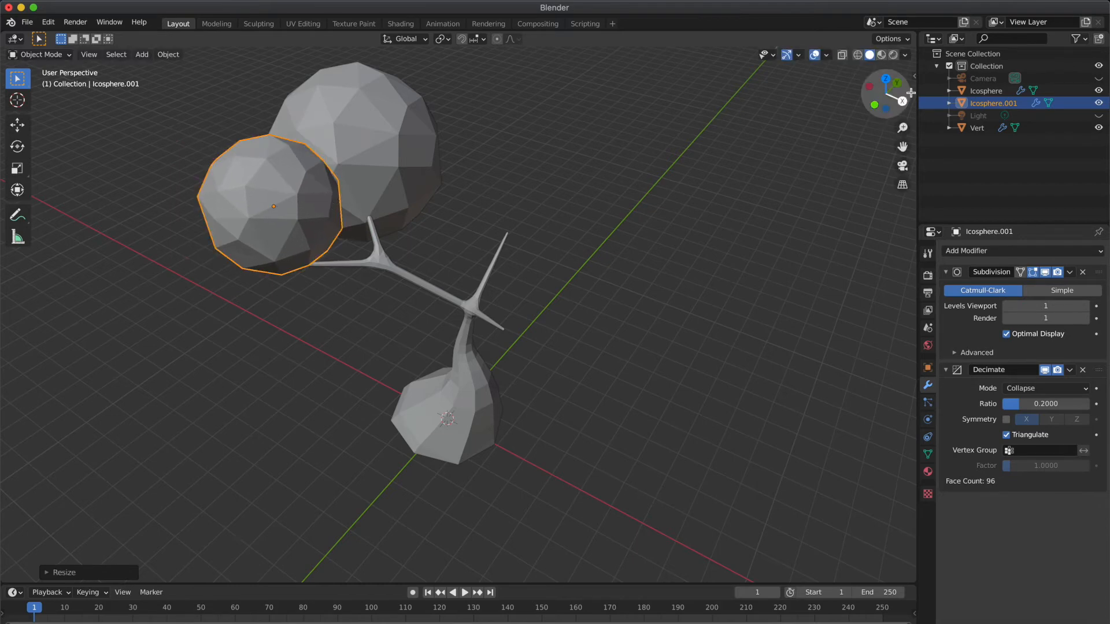
In top view, shift the smaller sphere along Y and X over the branch tip, hiding and unhiding it to check the branch beneath
left_click(886, 78)
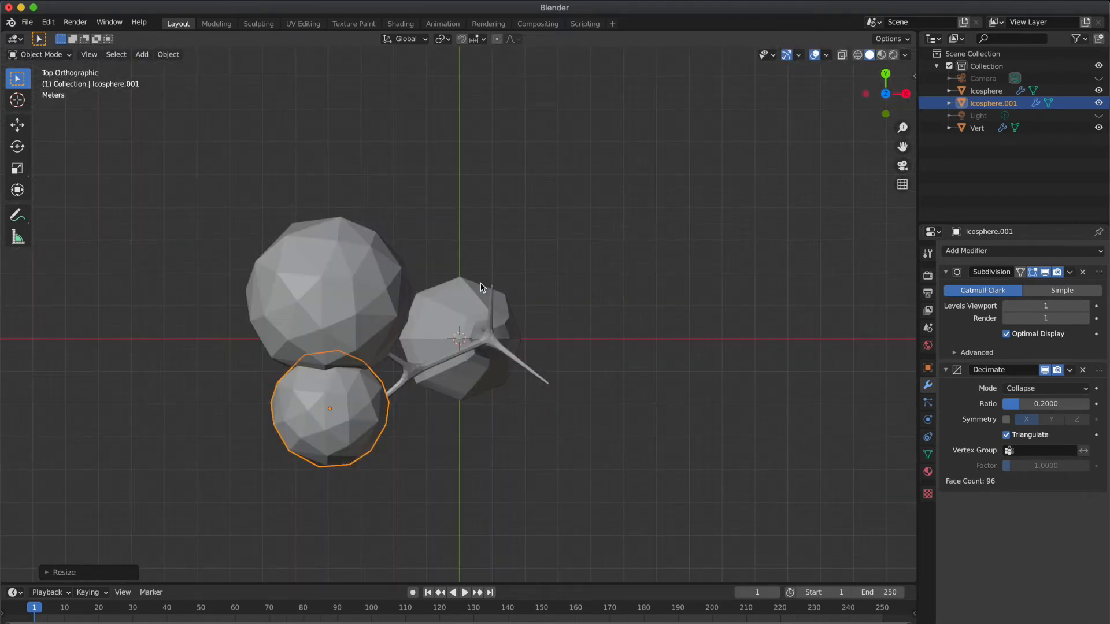
key("g")
key("y")
left_click(485, 305)
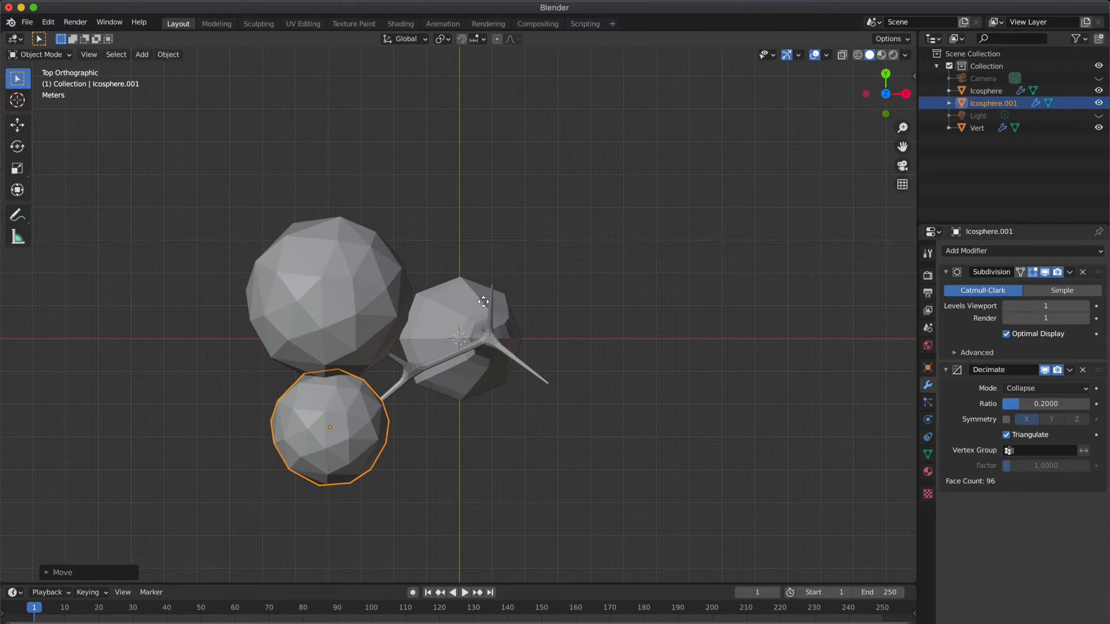
key("g")
left_click(503, 301)
key("h")
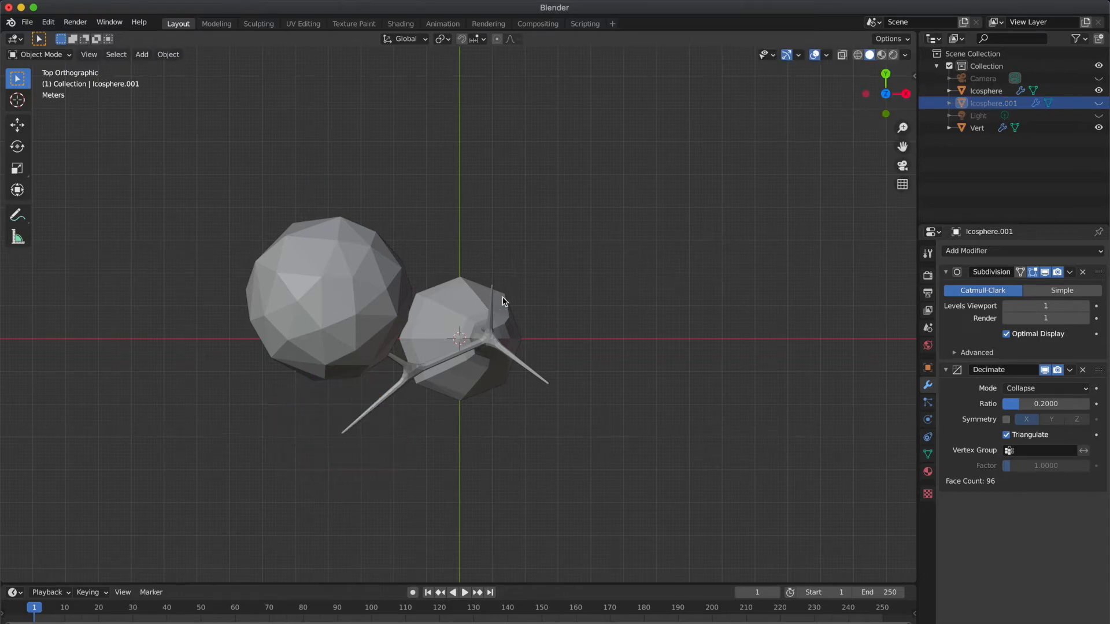
key("alt+h")
key("g")
key("y")
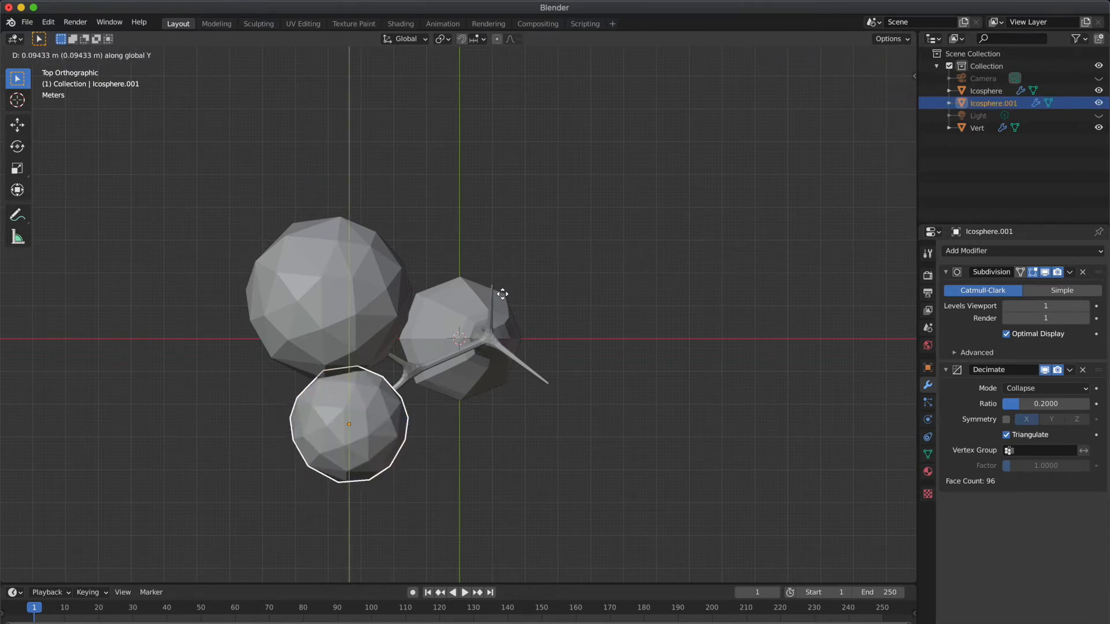
left_click(500, 284)
left_click(546, 266)
Raise the larger ico sphere slightly along Z and move it a little in negative Y above its branch
scroll(547, 267, "down", 10)
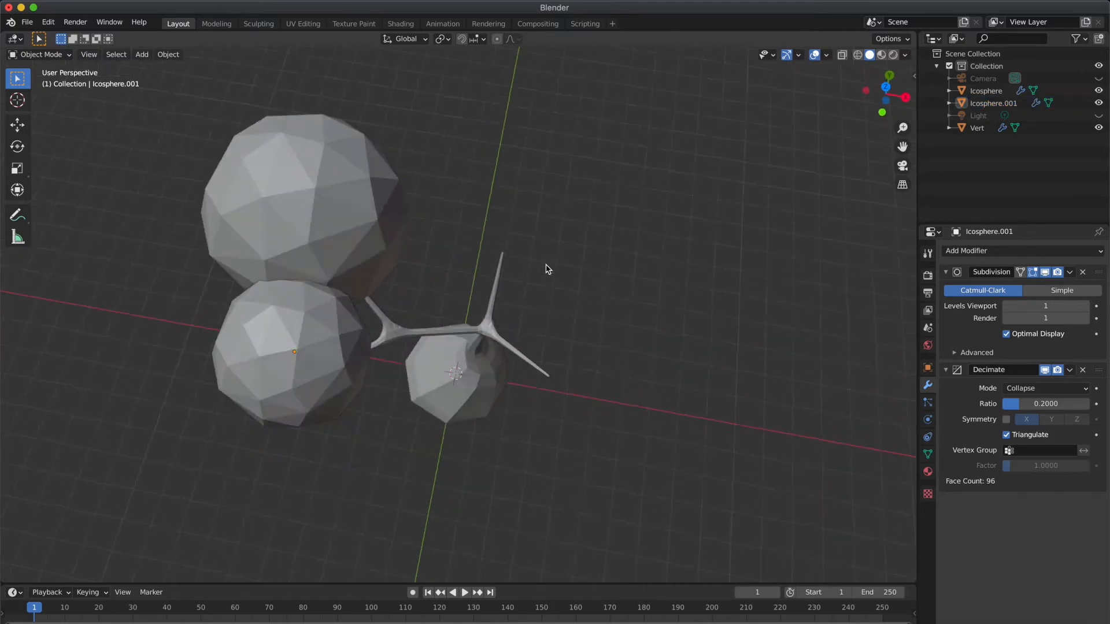
scroll(548, 270, "right", 10)
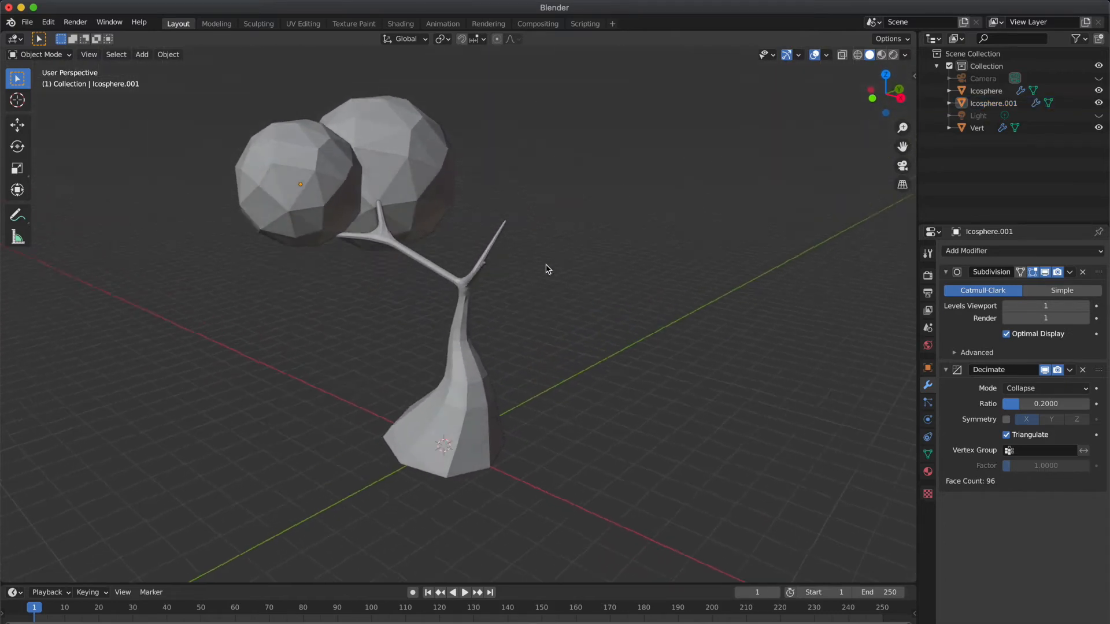
scroll(548, 270, "right", 3)
left_click(459, 193)
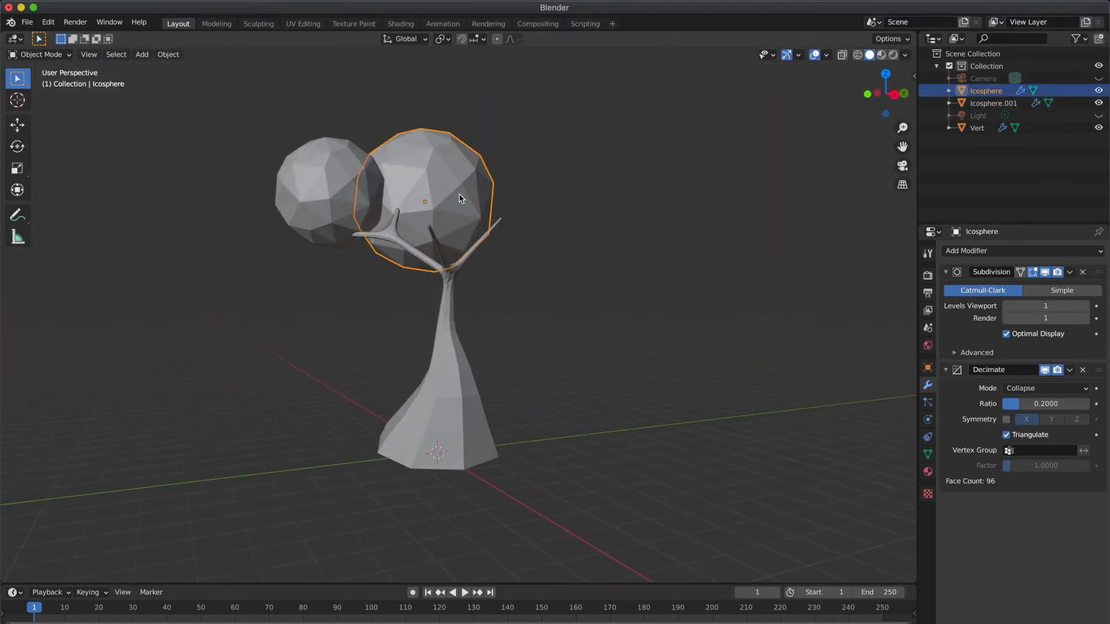
key("g")
key("z")
left_click(458, 186)
key("g")
key("y")
left_click(448, 189)
scroll(448, 189, "up", 10)
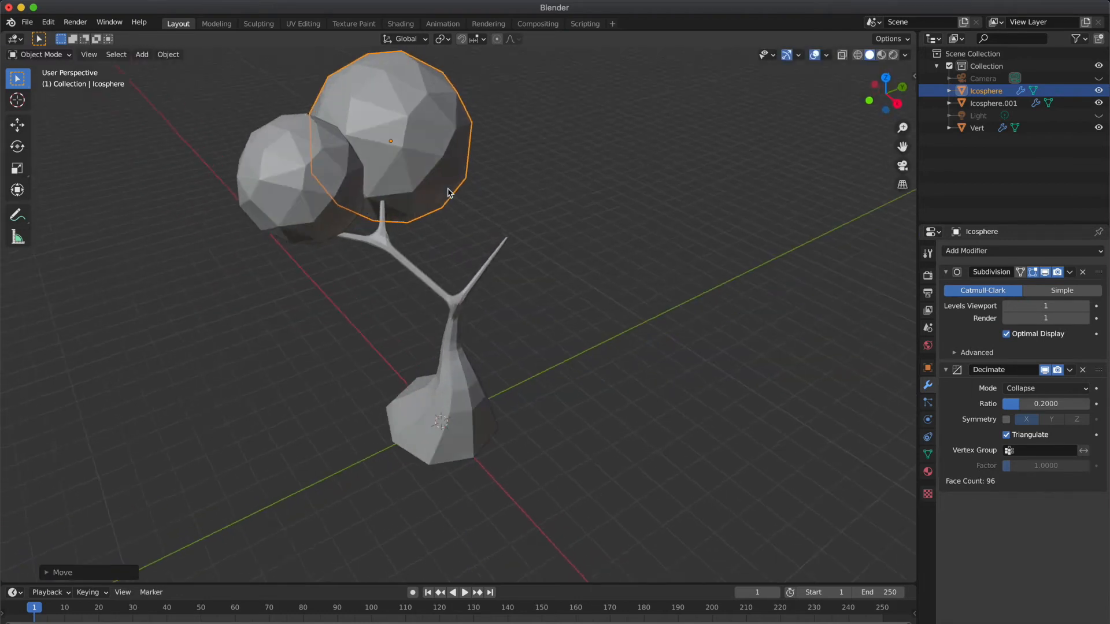
left_click(521, 188)
Nudge the smaller ico sphere in negative Y and in positive X to fit it around its branch tip
left_click(319, 203)
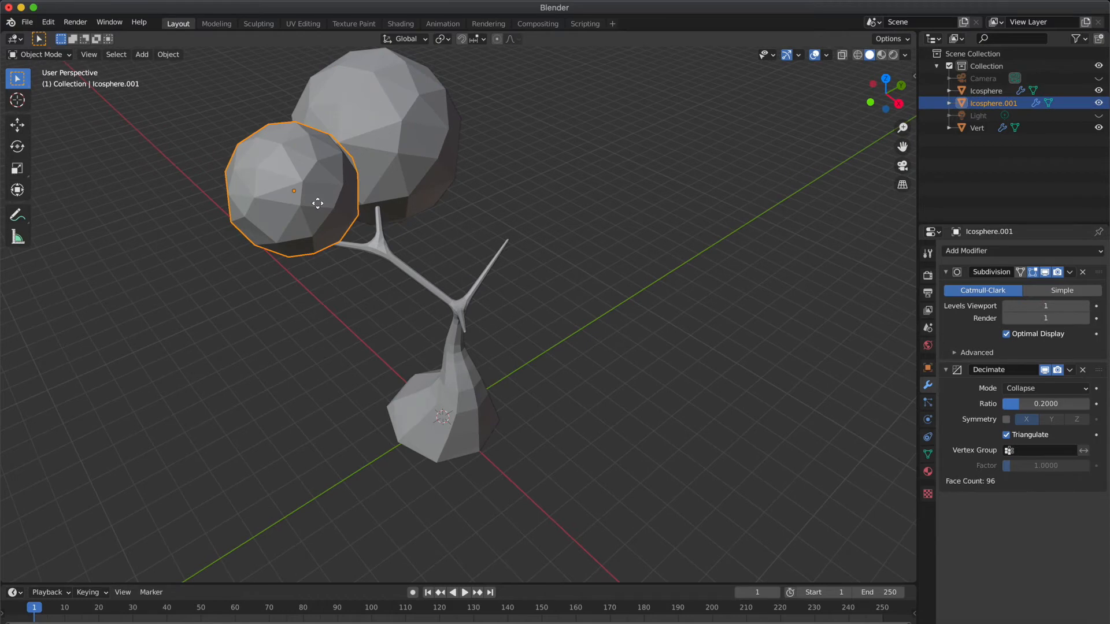
key("g")
key("y")
left_click(315, 223)
key("g")
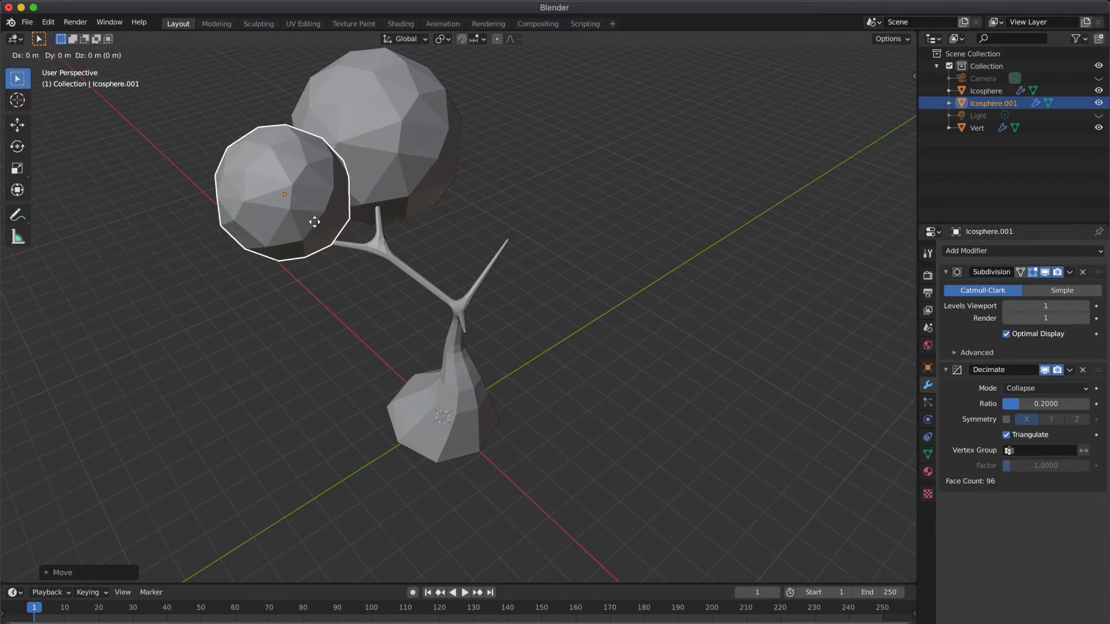
key("x")
left_click(325, 234)
left_click(484, 211)
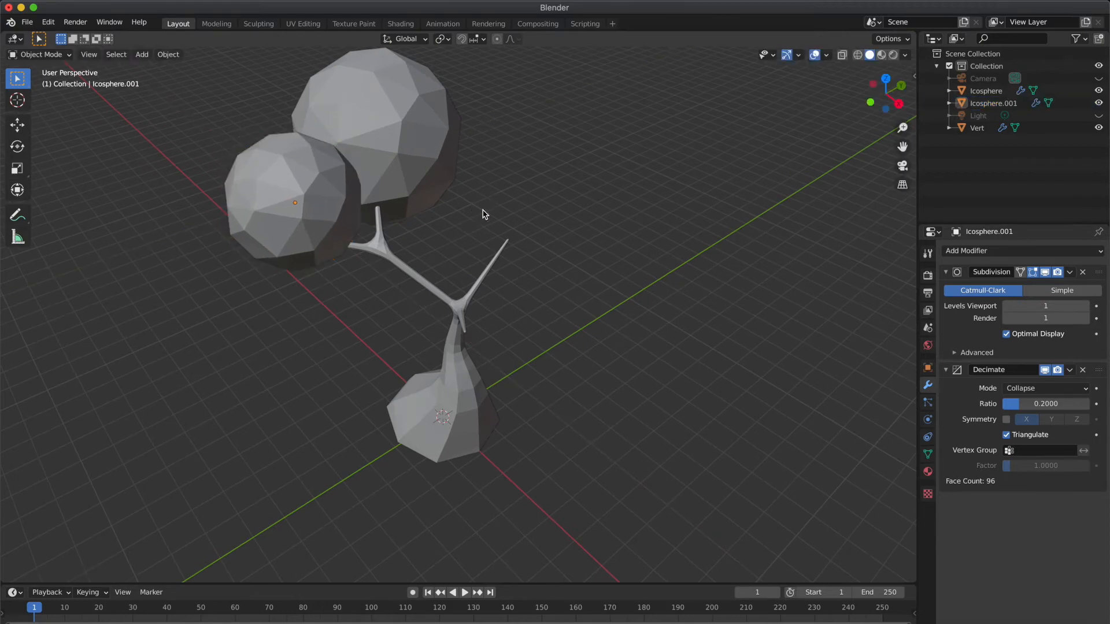
Duplicate the larger ico sphere and move the copy in positive X over the trunk and in positive Y behind it
scroll(483, 211, "left", 8)
scroll(483, 214, "right", 10)
scroll(483, 214, "down", 6)
scroll(484, 215, "left", 8)
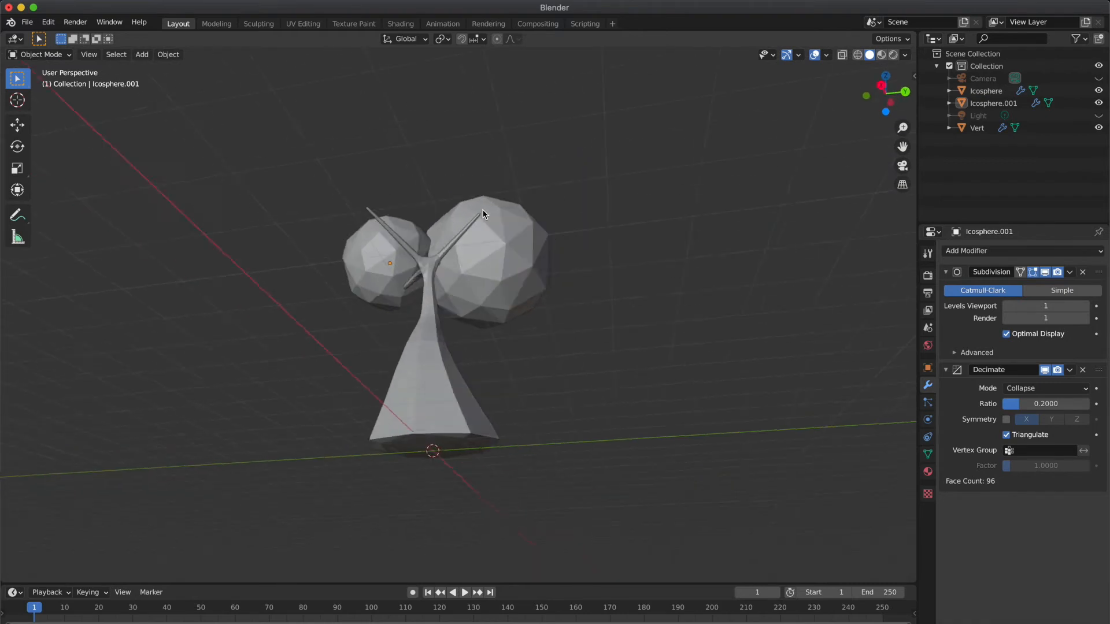
scroll(484, 214, "up", 10)
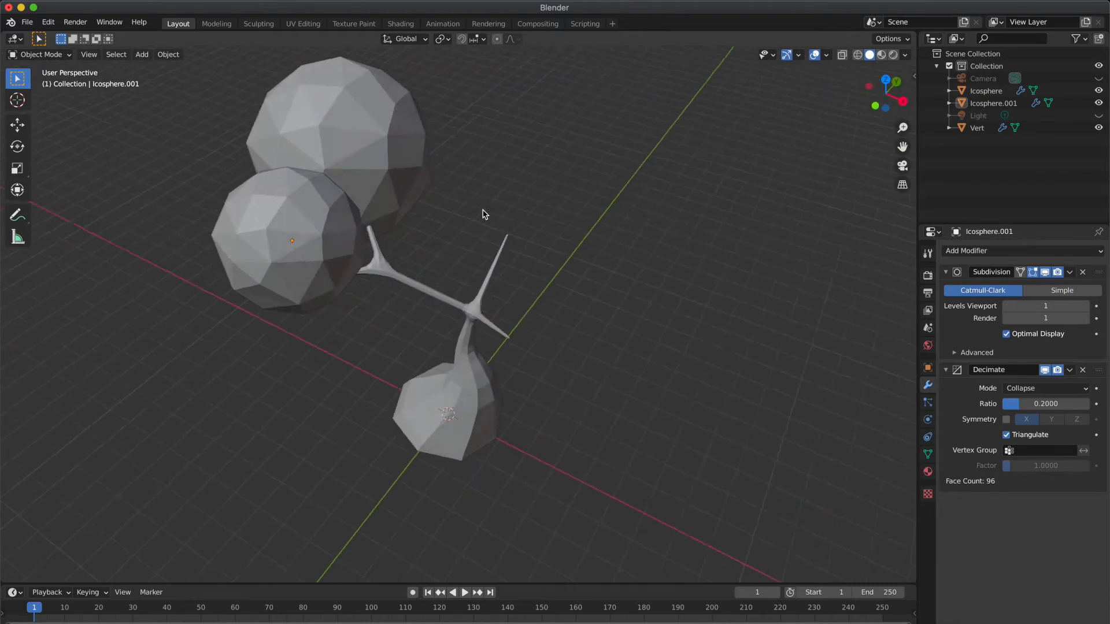
left_click(885, 79)
left_click(359, 299)
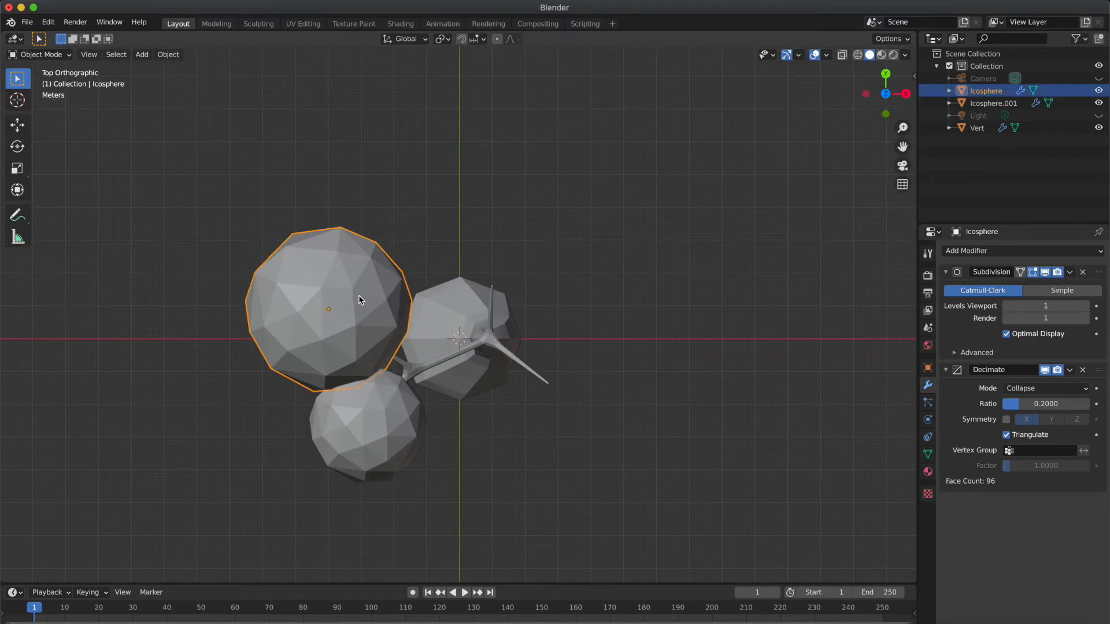
key("shift+d")
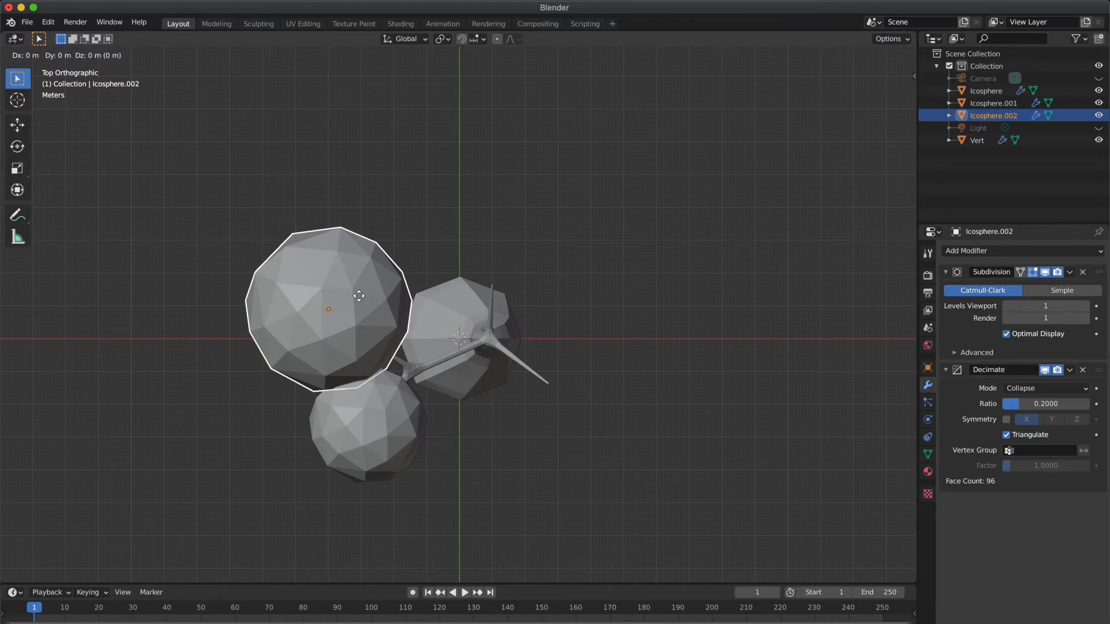
key("x")
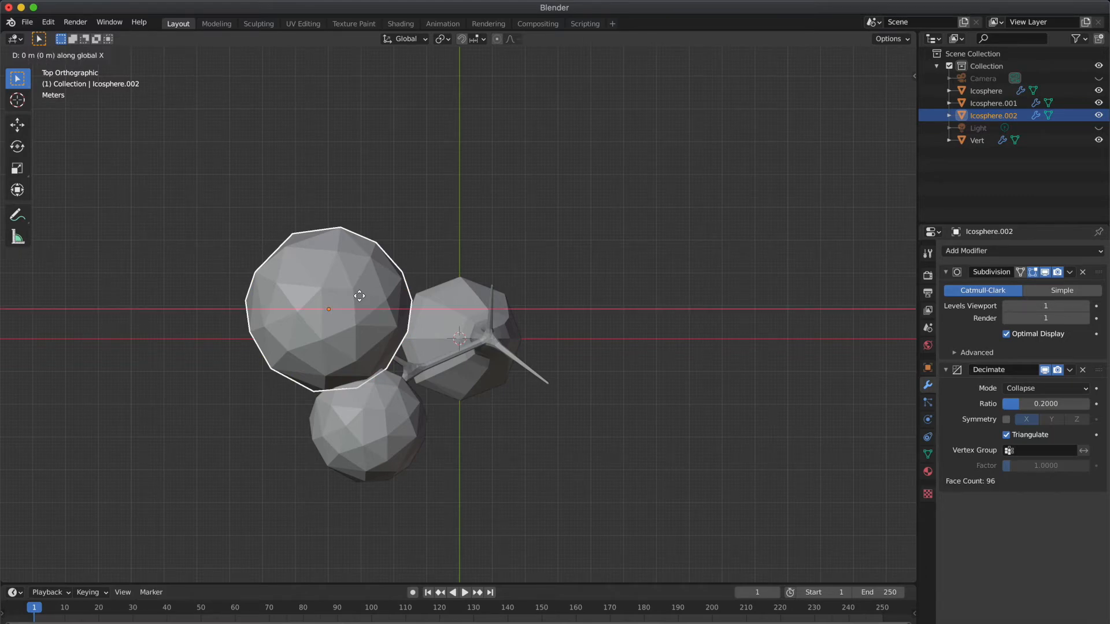
left_click(516, 288)
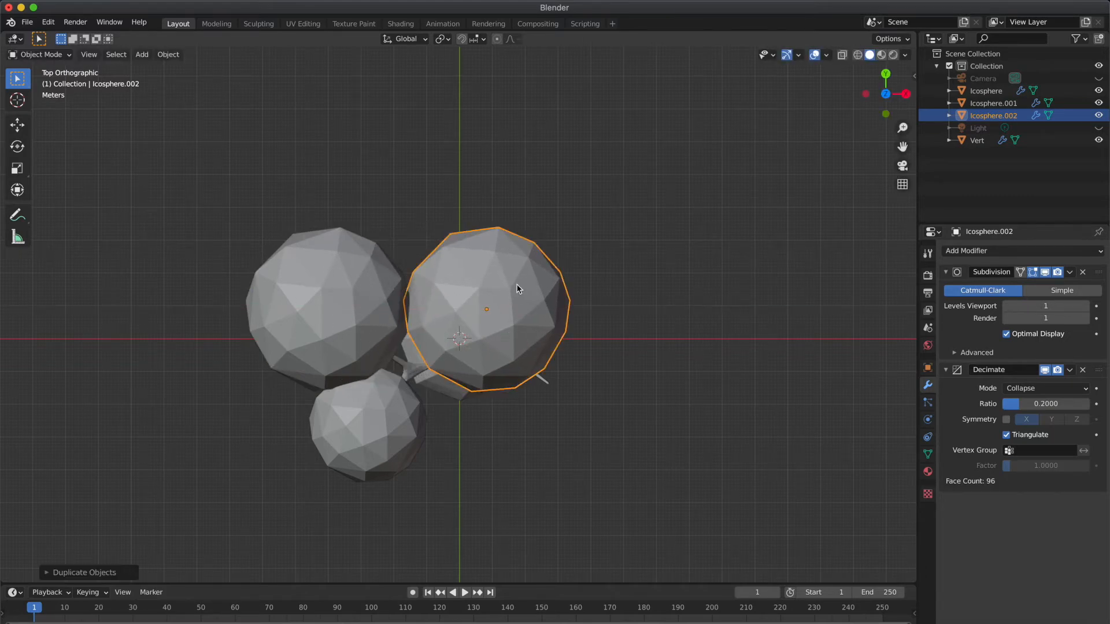
key("g")
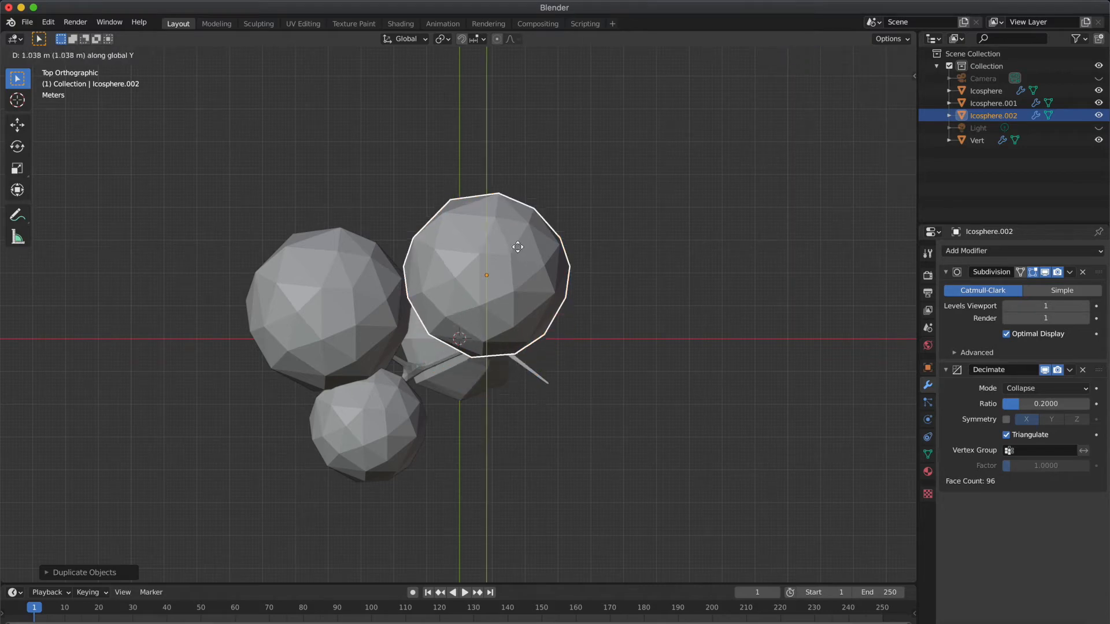
left_click(525, 215)
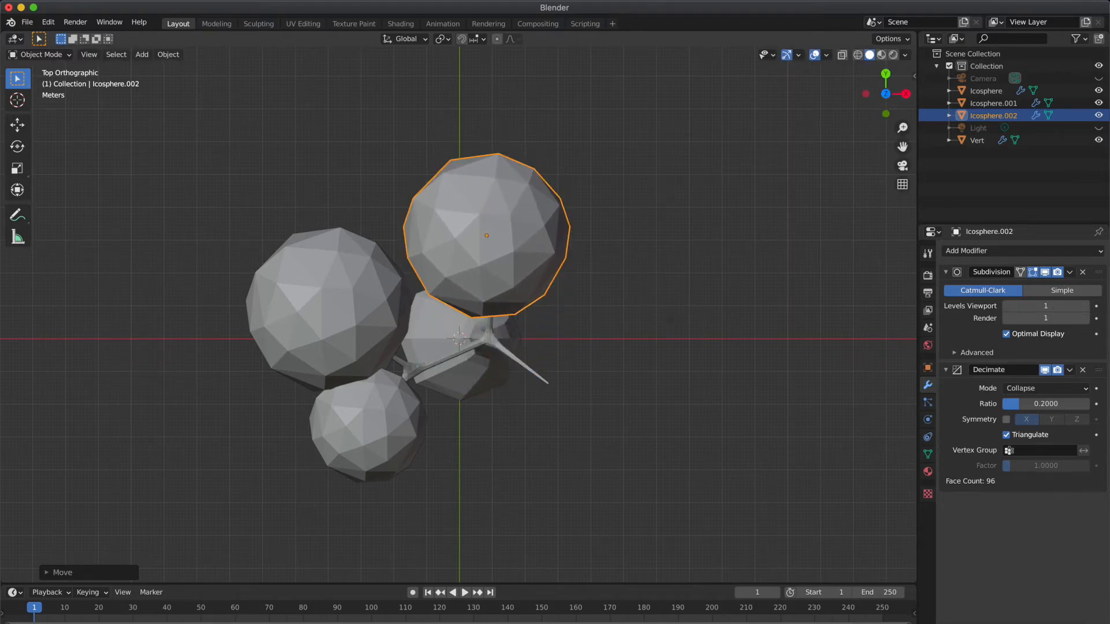
Scale down the new ico sphere copy and move it in negative X and negative Y toward the rear branch
key("s")
left_click(635, 317)
key("g")
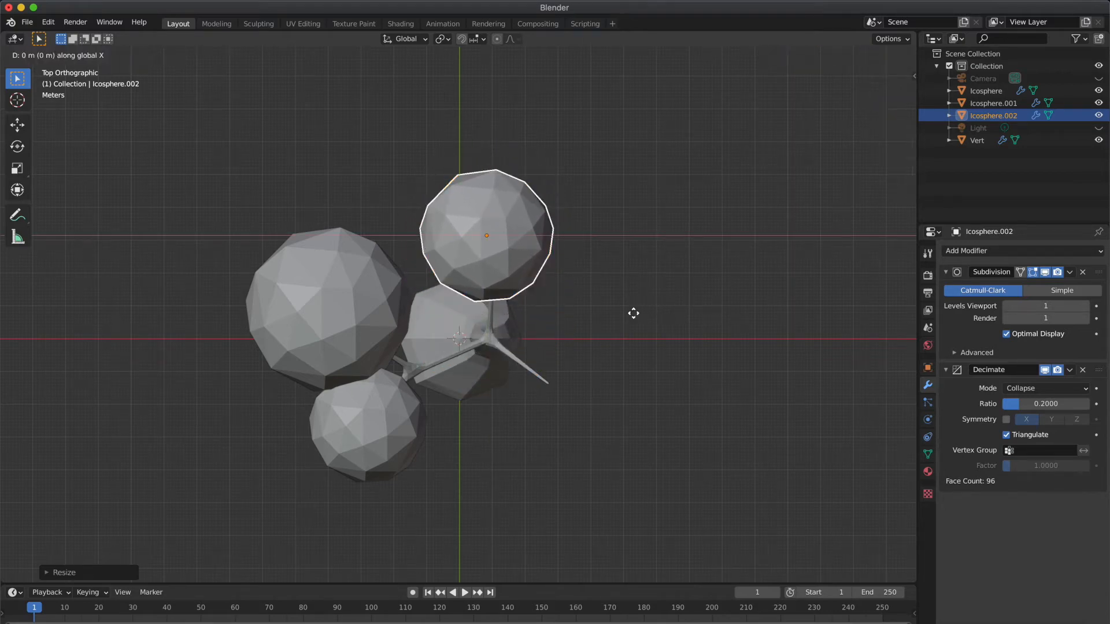
left_click(616, 323)
key("g")
key("y")
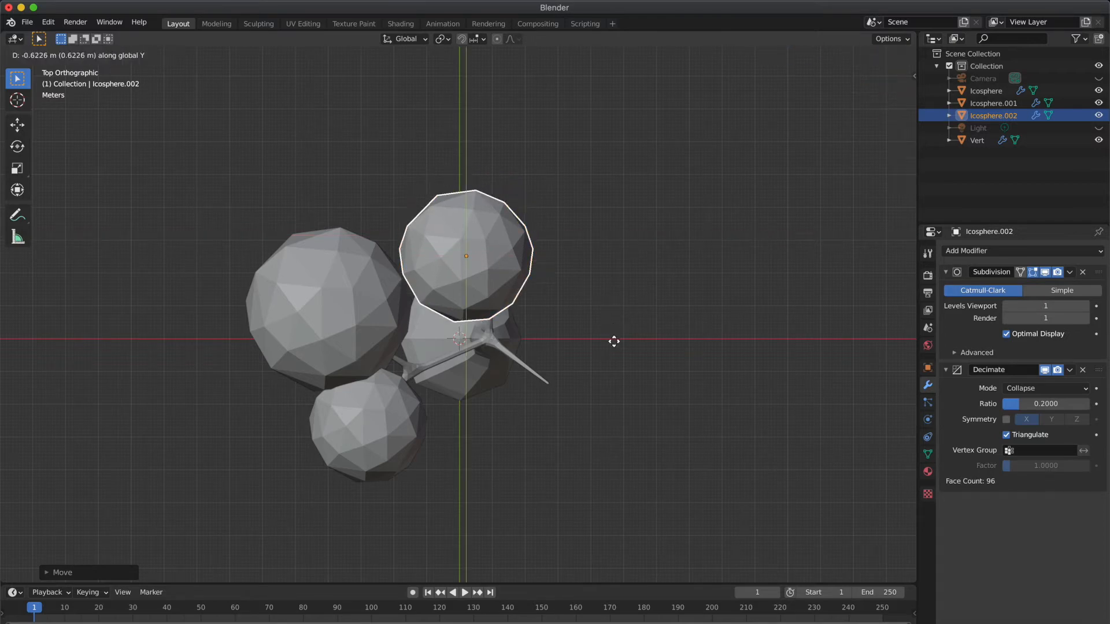
left_click(615, 356)
Lower the rear ico sphere along Z and shift it in negative Y so it sits over its branch tip
middle_click_drag(616, 356, 615, 356)
key("g")
key("z")
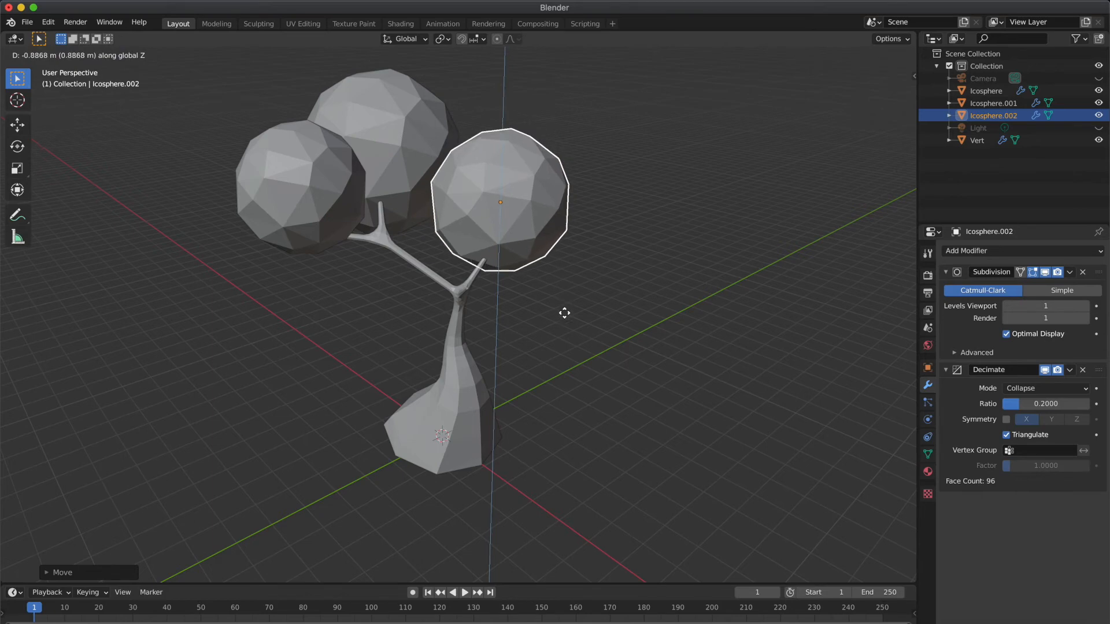
left_click(565, 312)
key("g")
key("y")
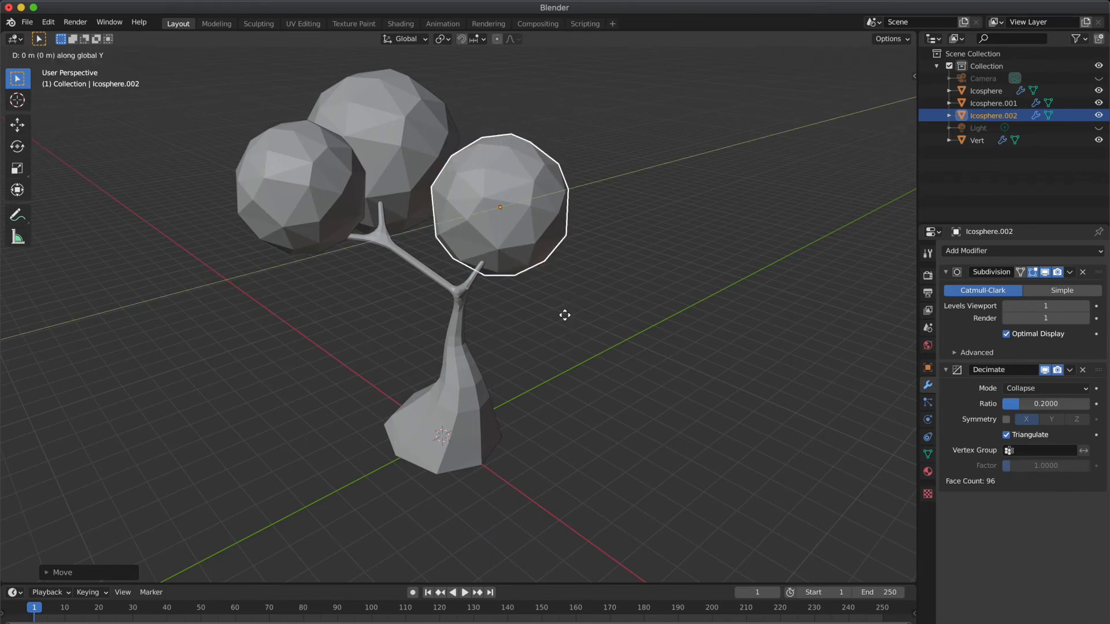
left_click(560, 321)
left_click(558, 321)
middle_click_drag(558, 322, 557, 322)
left_click(494, 249)
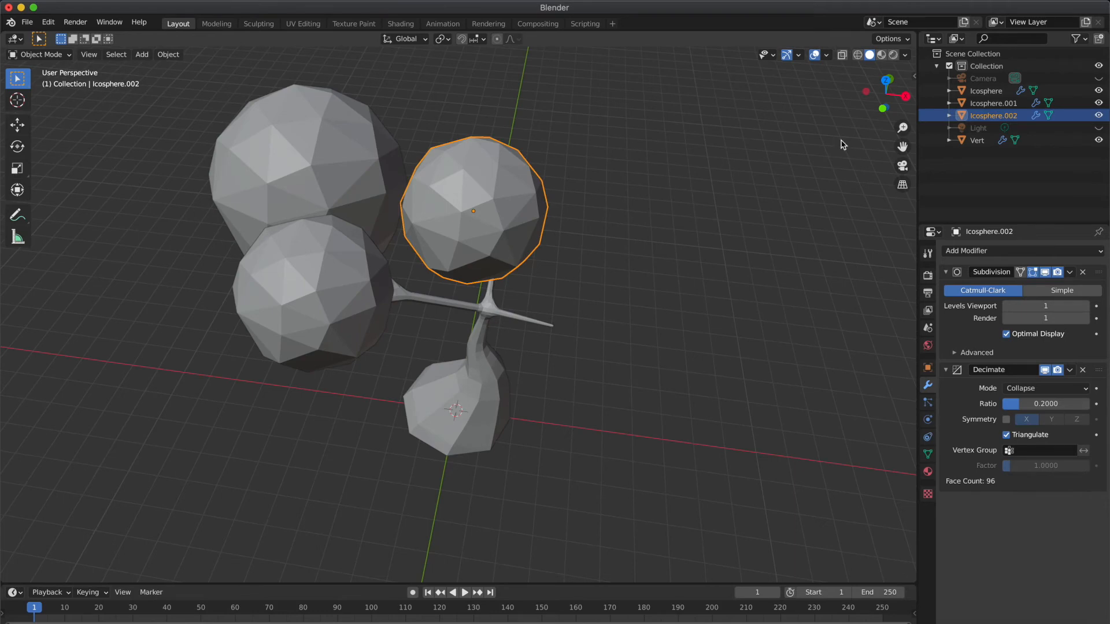
In top view, duplicate the rear ico sphere and move the copy along X and negative Y over the bare positive-X branch
left_click(886, 79)
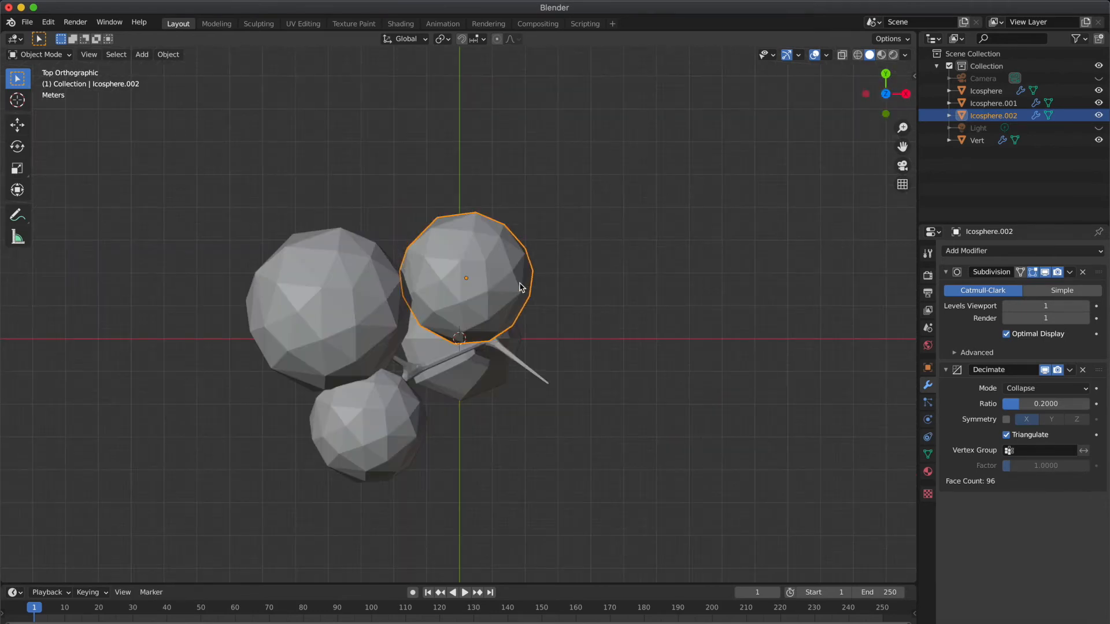
key("shift+d")
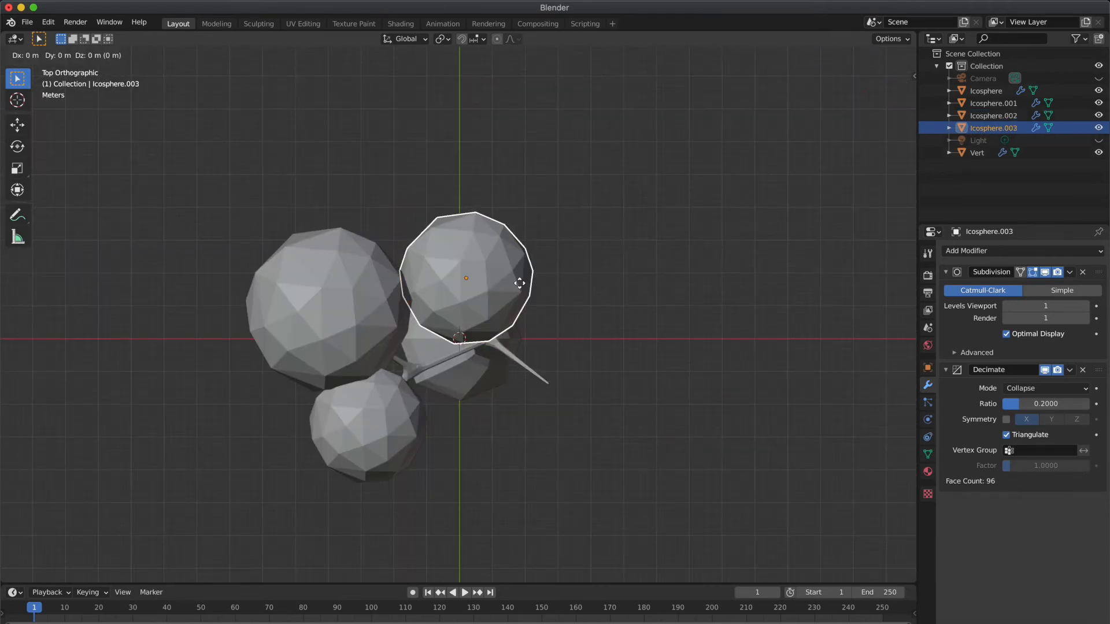
key("x")
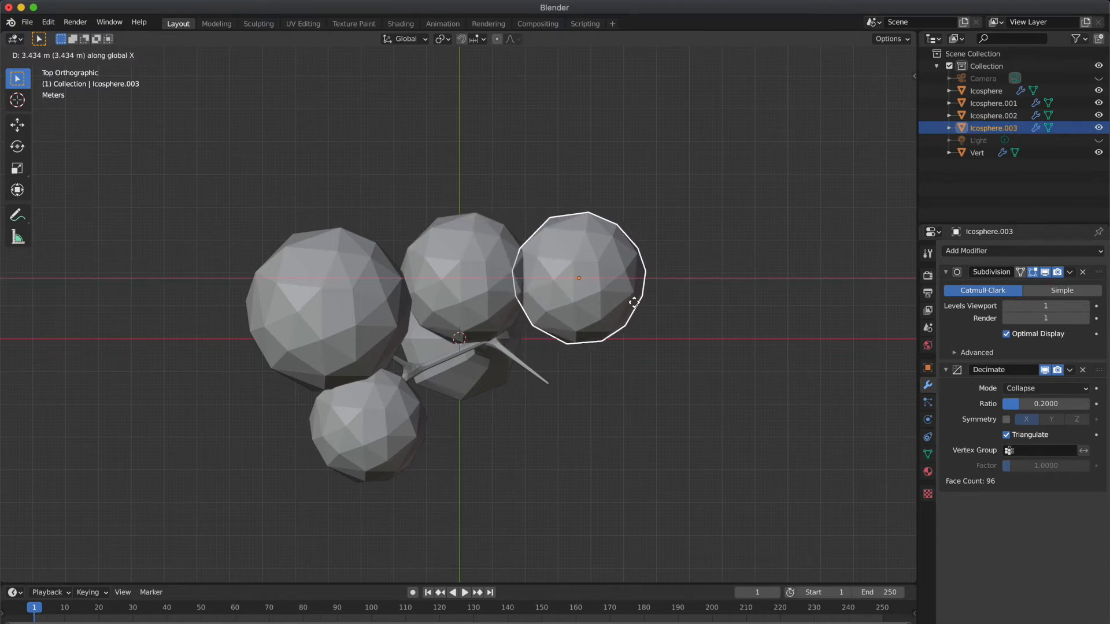
left_click(666, 306)
key("g")
key("y")
left_click(668, 381)
key("g")
key("x")
left_click(611, 411)
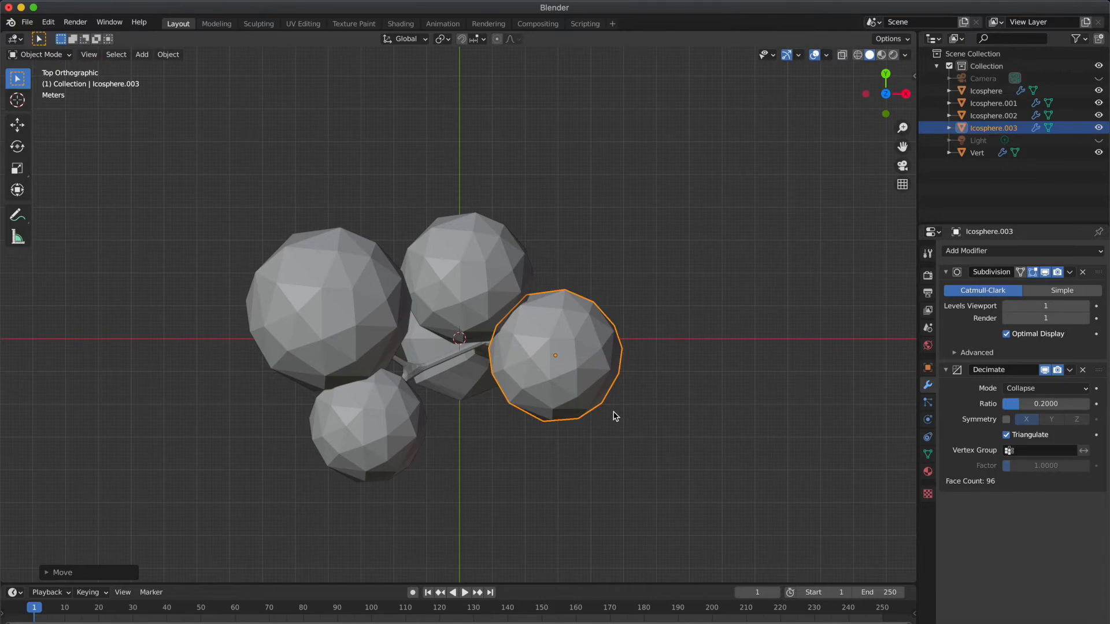
Scale the new copy on the positive-X branch down to about 0.74 times and shrink the rear ico sphere
scroll(612, 414, "down", 5)
key("s")
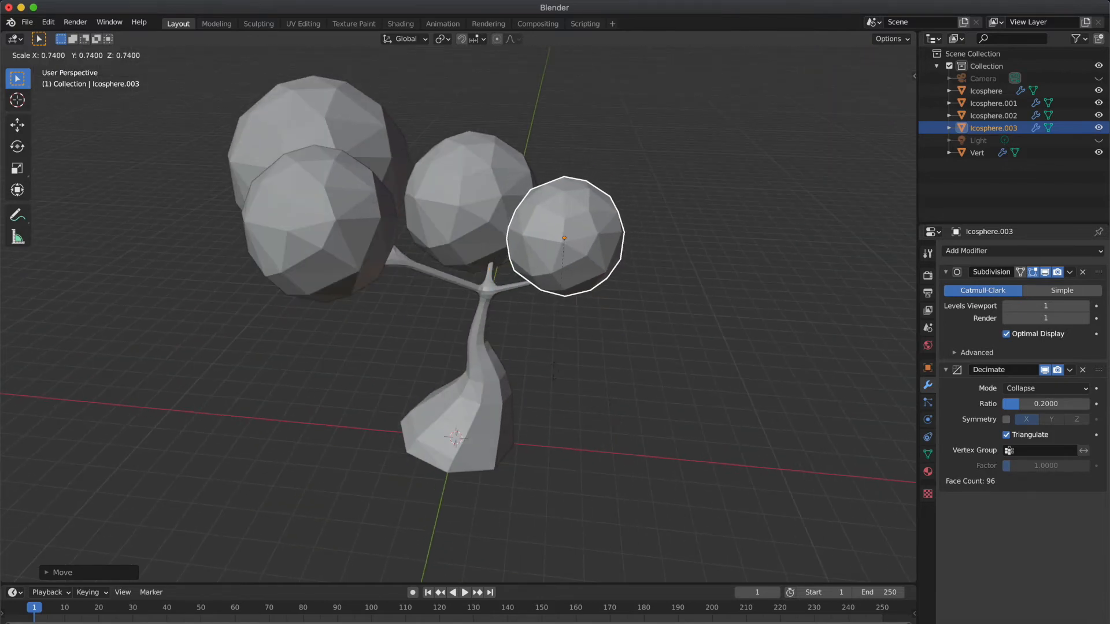
left_click(552, 372)
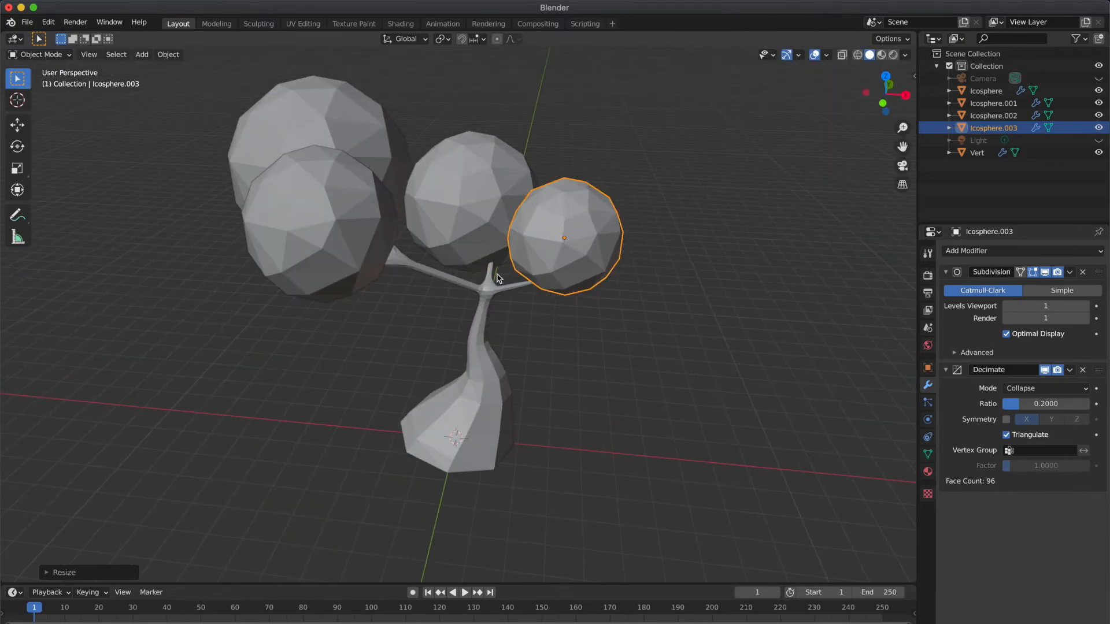
left_click(479, 208)
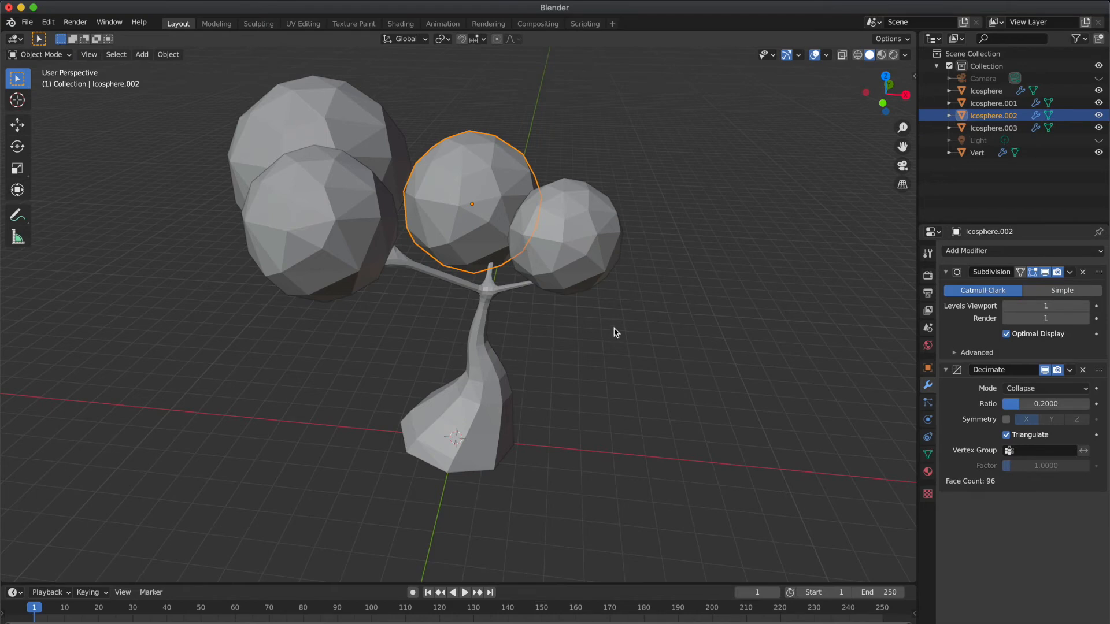
key("s")
left_click(585, 309)
Enlarge the ico sphere on the positive-X branch about 1.2 times and scale the rear sphere up slightly
left_click(578, 248)
key("s")
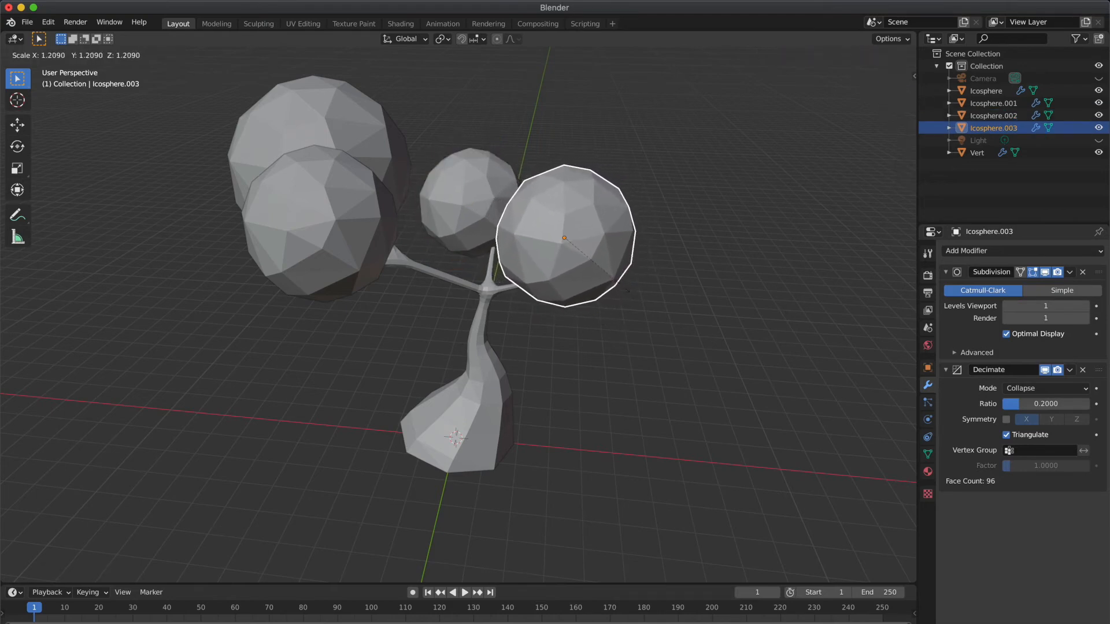
left_click(626, 290)
left_click(483, 230)
key("s")
left_click(525, 269)
Scale the ico sphere on the positive-X branch down to about 0.8 times
left_click(584, 260)
key("s")
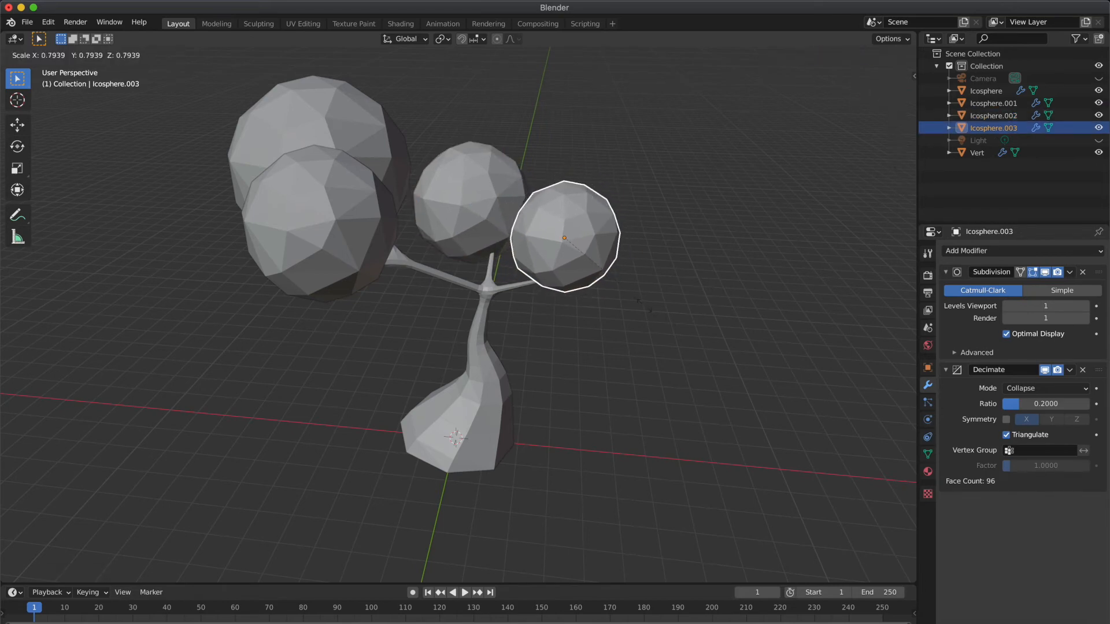
left_click(647, 310)
Enlarge the rear ico sphere into a large foliage ball and raise it along Z above its branch
middle_click_drag(647, 309, 511, 239)
left_click(475, 207)
key("s")
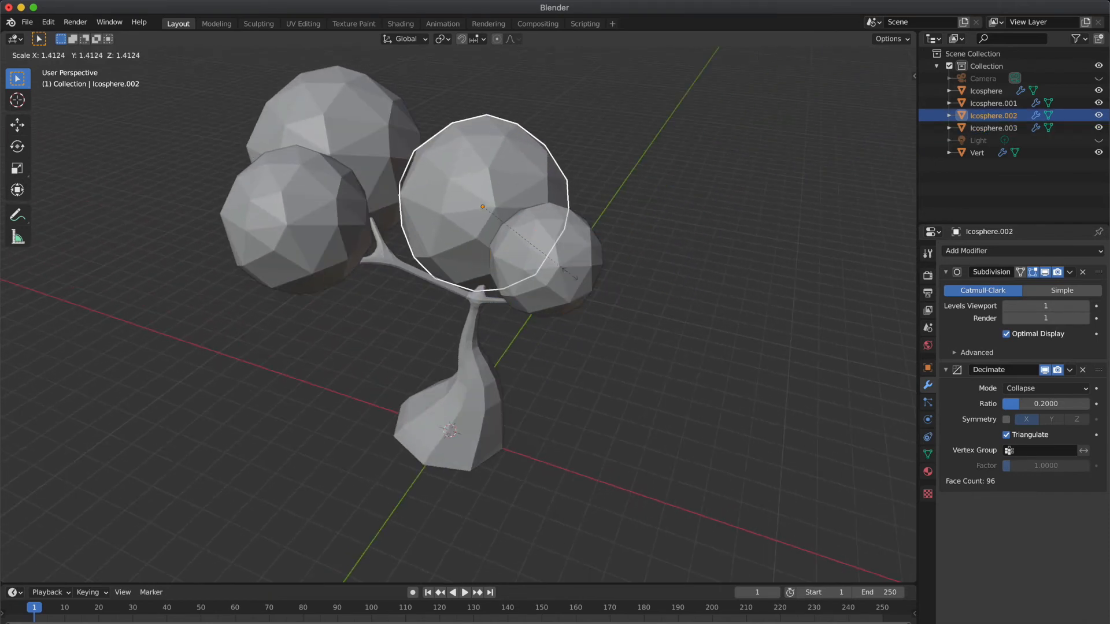
left_click(577, 280)
key("g")
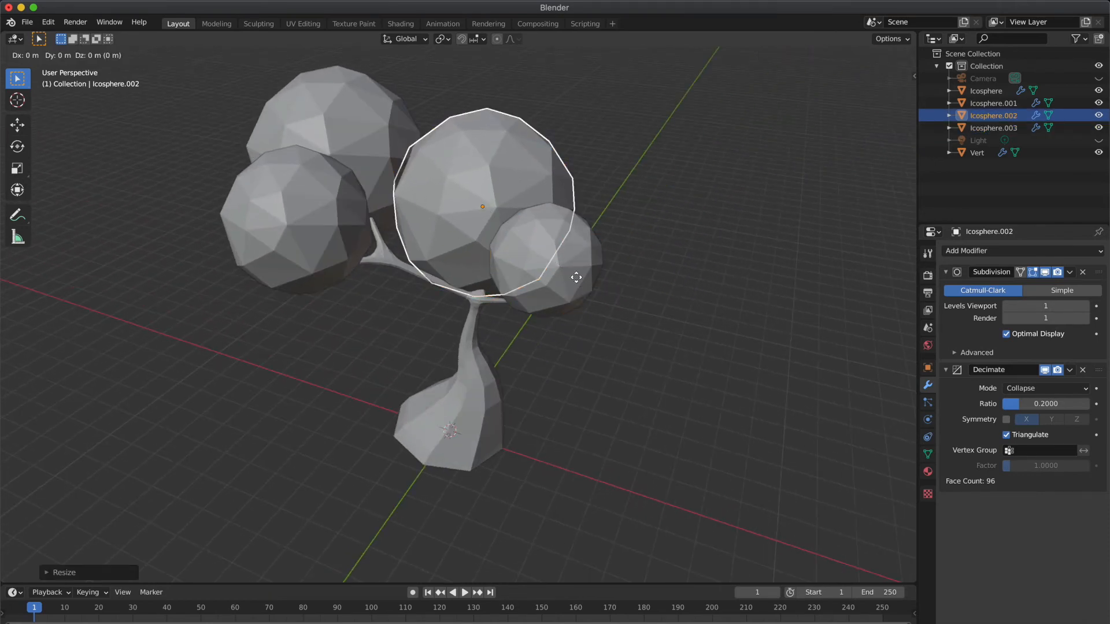
key("z")
left_click(570, 247)
Move the enlarged rear ico sphere in positive X to centre it over its branch
middle_click_drag(570, 247, 570, 248)
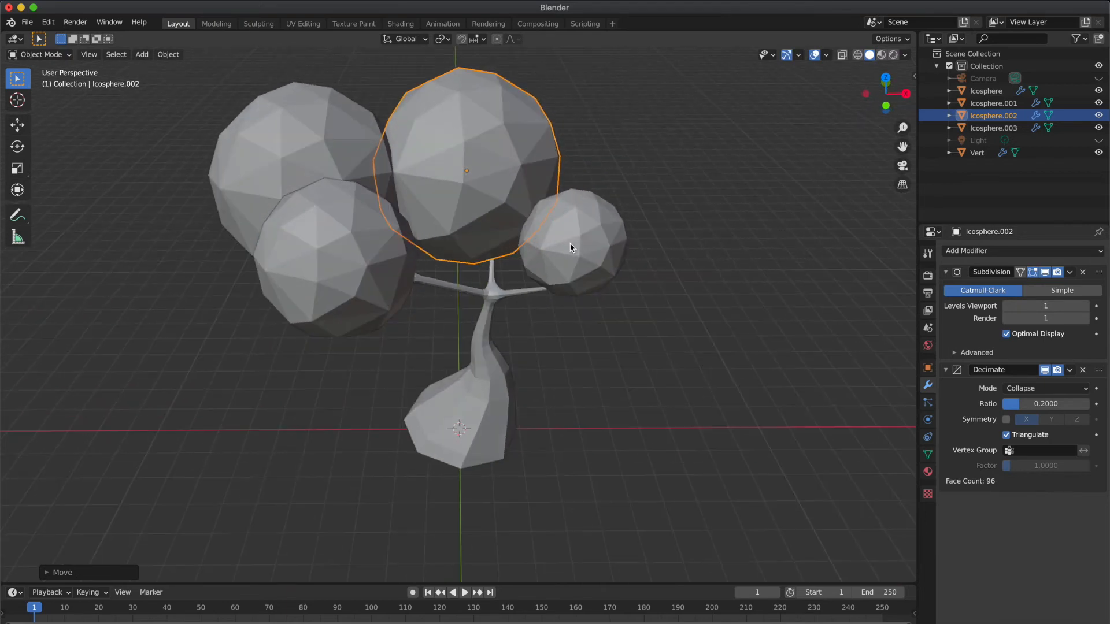
key("g")
left_click(583, 247)
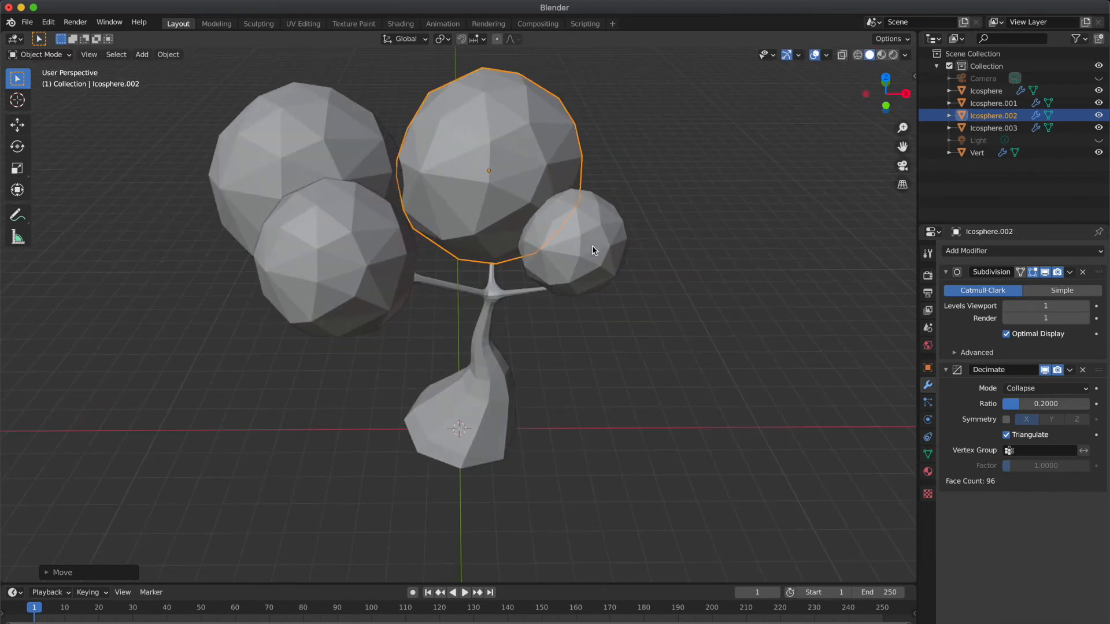
middle_click_drag(583, 248, 444, 197)
Move the original large ico sphere slightly in positive X toward the enlarged rear sphere
left_click(381, 168)
key("g")
key("x")
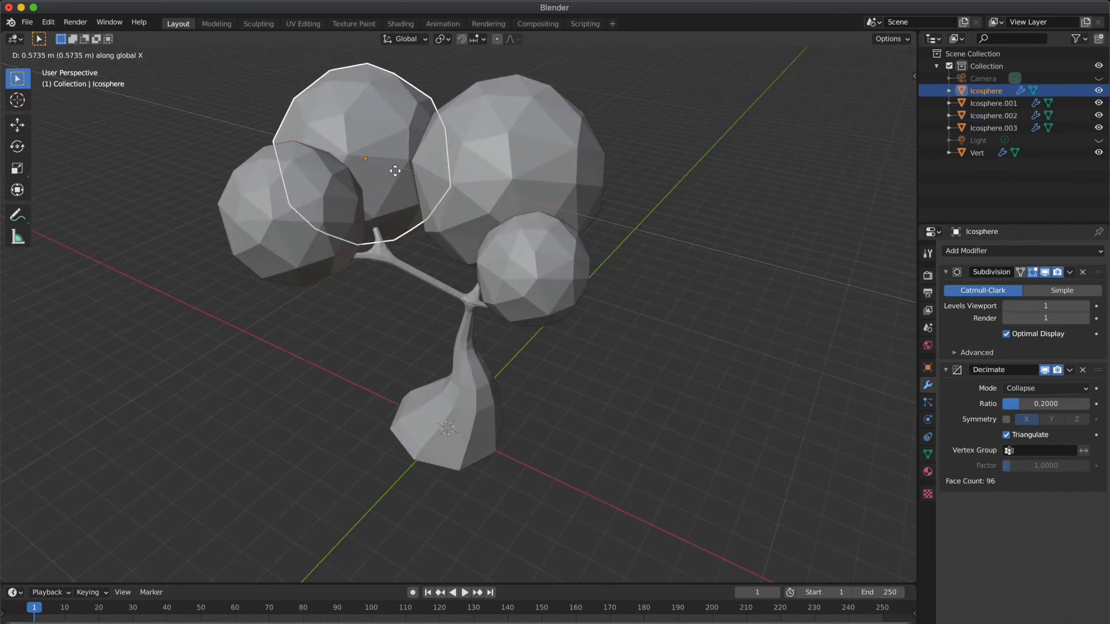
left_click(398, 172)
middle_click_drag(478, 223, 484, 240)
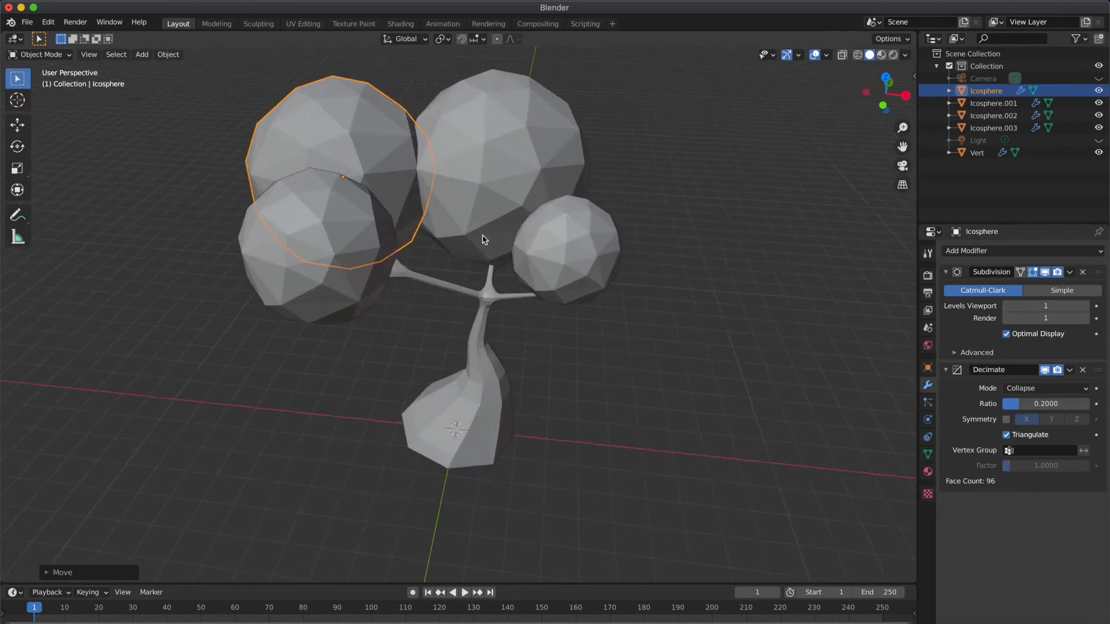
Lower the smallest ico sphere along Z and nudge it to fit around the positive-X branch tip
left_click(588, 280)
key("g")
key("z")
left_click(588, 289)
key("g")
key("z")
left_click(580, 289)
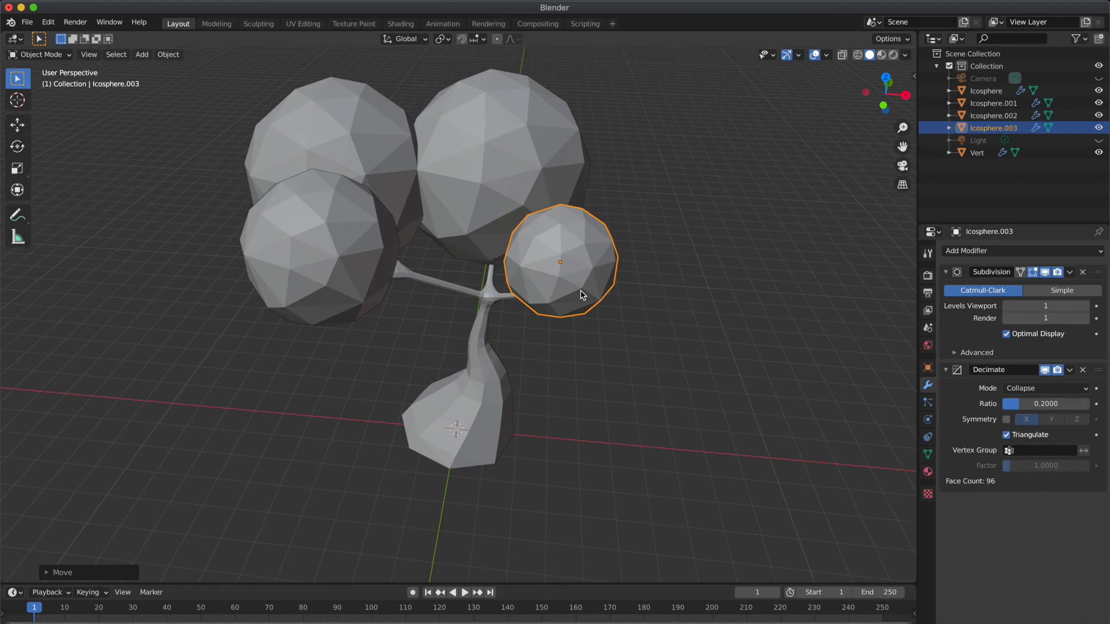
middle_click_drag(580, 289, 601, 297)
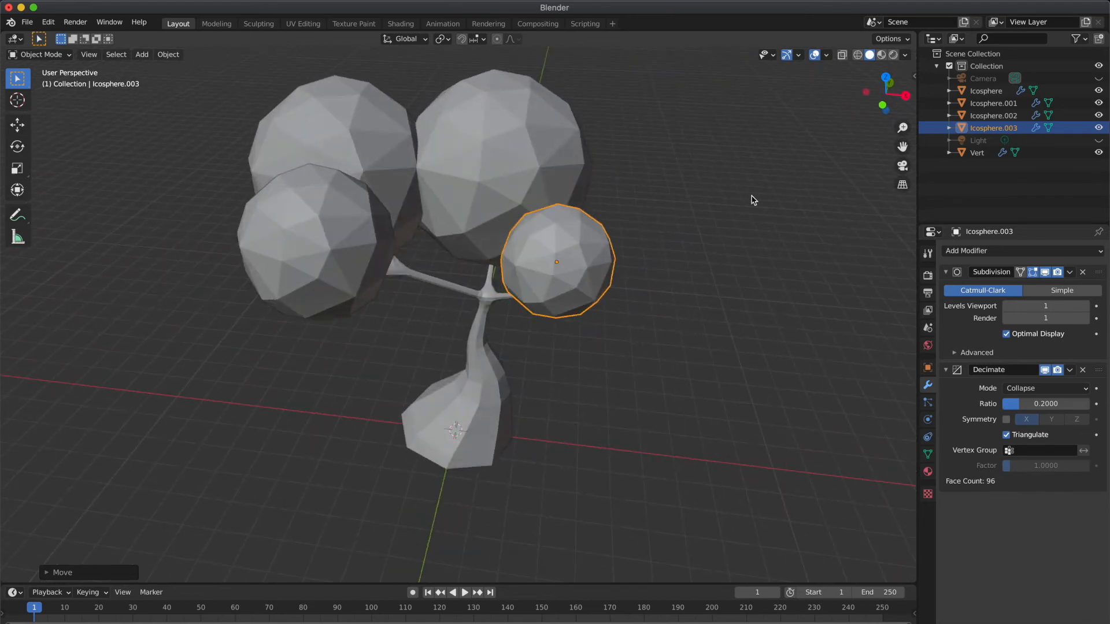
In top view, rotate the enlarged rear ico sphere and the original large sphere to vary their facets
left_click(885, 77)
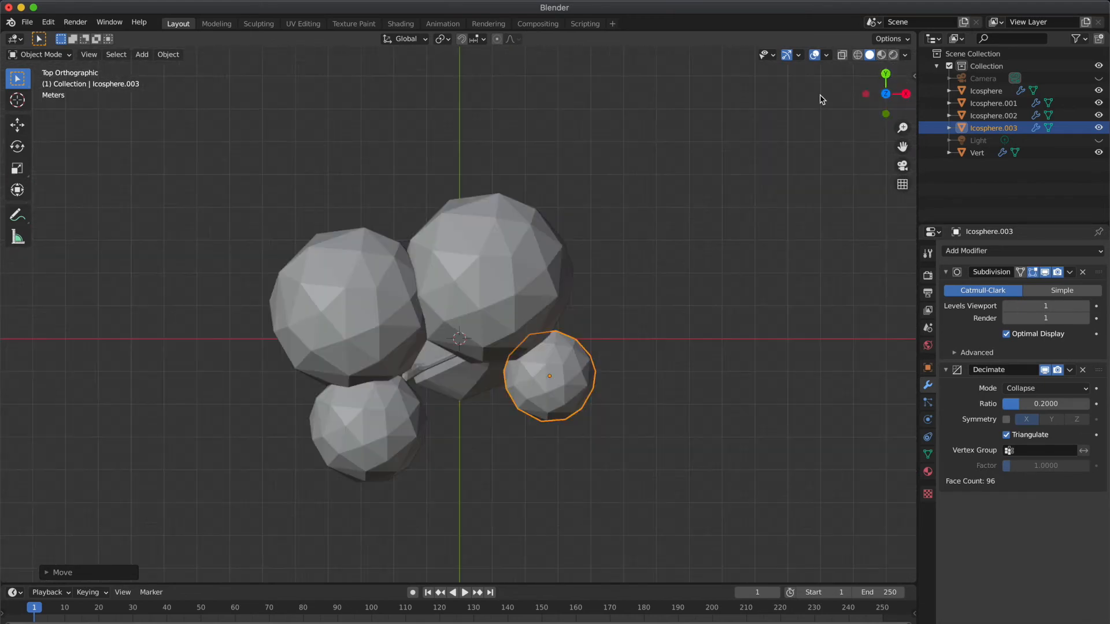
left_click(517, 322)
key("r")
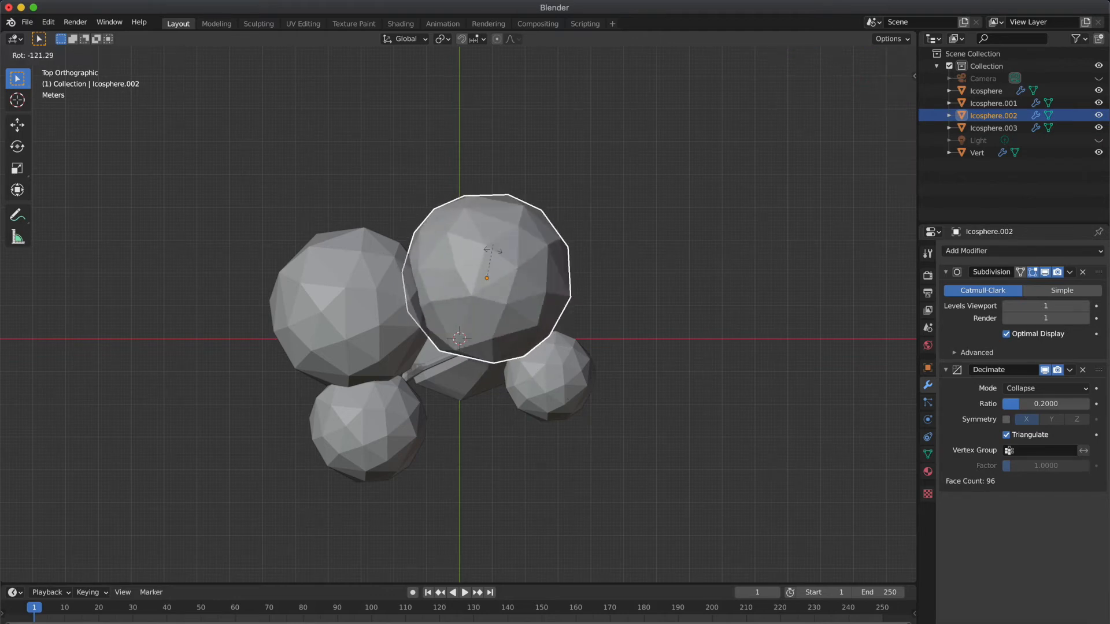
left_click(494, 278)
left_click(362, 296)
key("r")
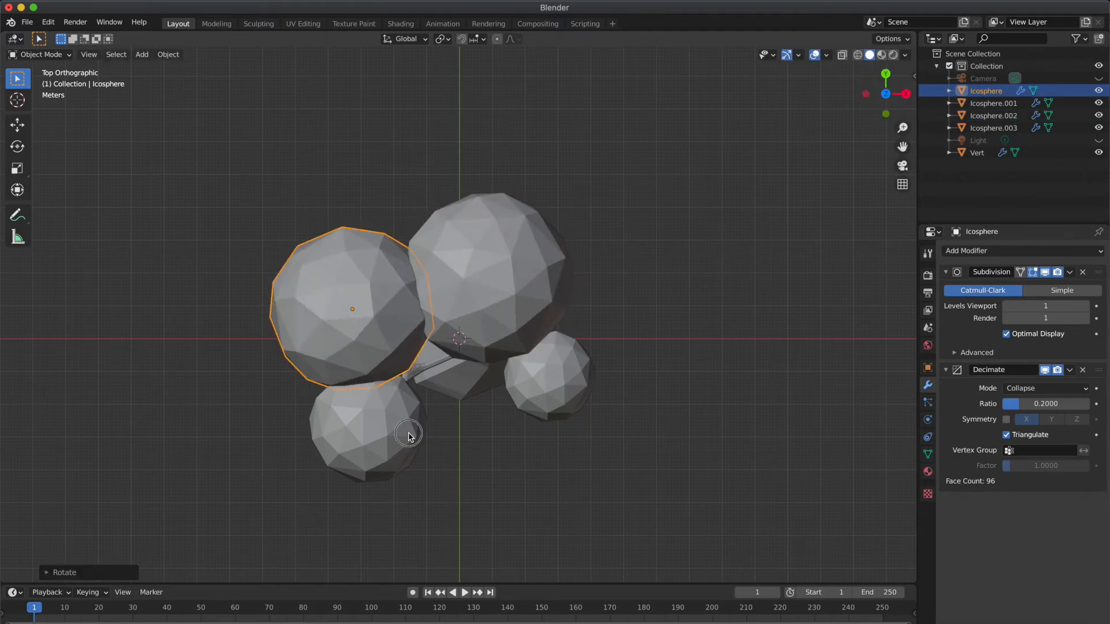
left_click(408, 438)
Rotate the two smaller ico spheres in top view so their facets differ from the others
left_click(405, 436)
key("r")
left_click(426, 344)
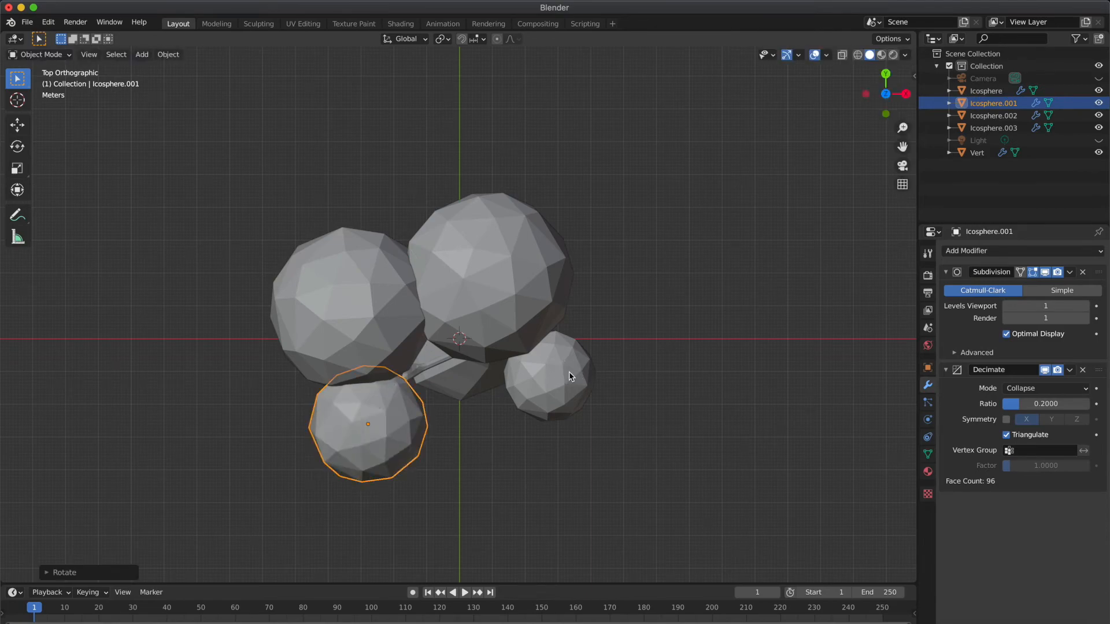
left_click(569, 374)
key("r")
left_click(558, 512)
scroll(560, 512, "down", 5)
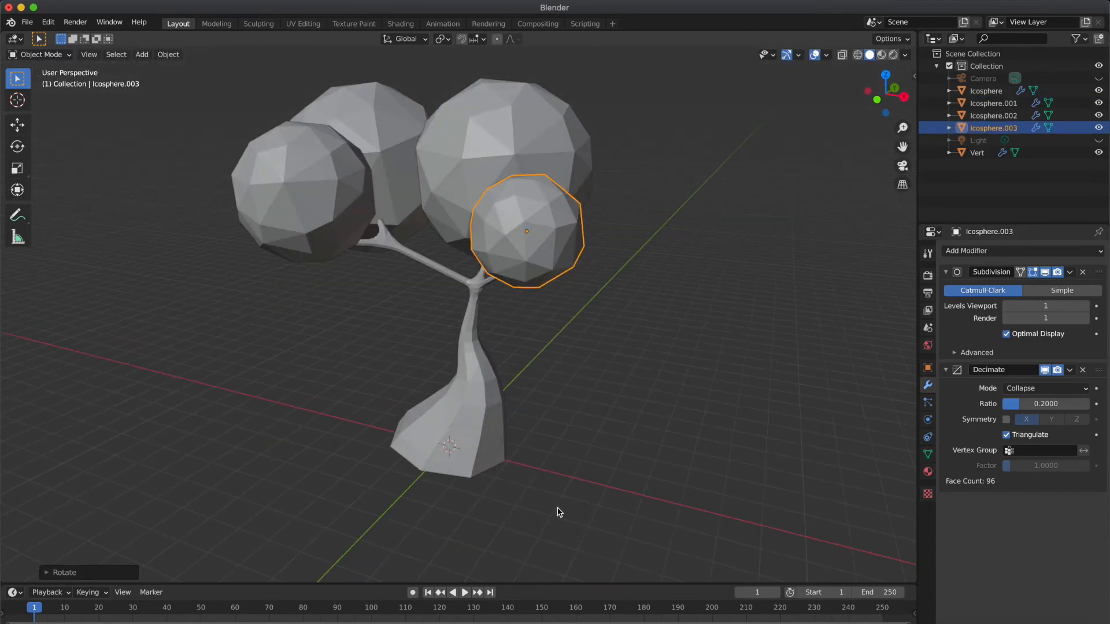
Examine the whole tree from several angles with nothing selected
scroll(559, 512, "left", 5)
scroll(559, 512, "right", 7)
scroll(559, 512, "left", 1)
scroll(559, 513, "down", 3)
left_click(565, 395)
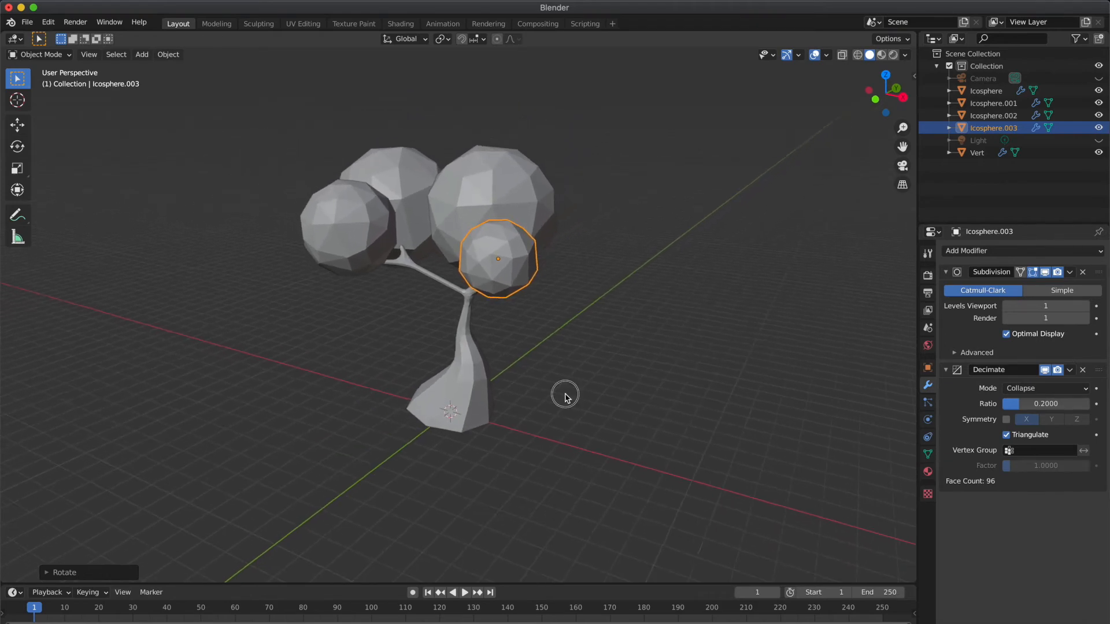
scroll(565, 399, "left", 3)
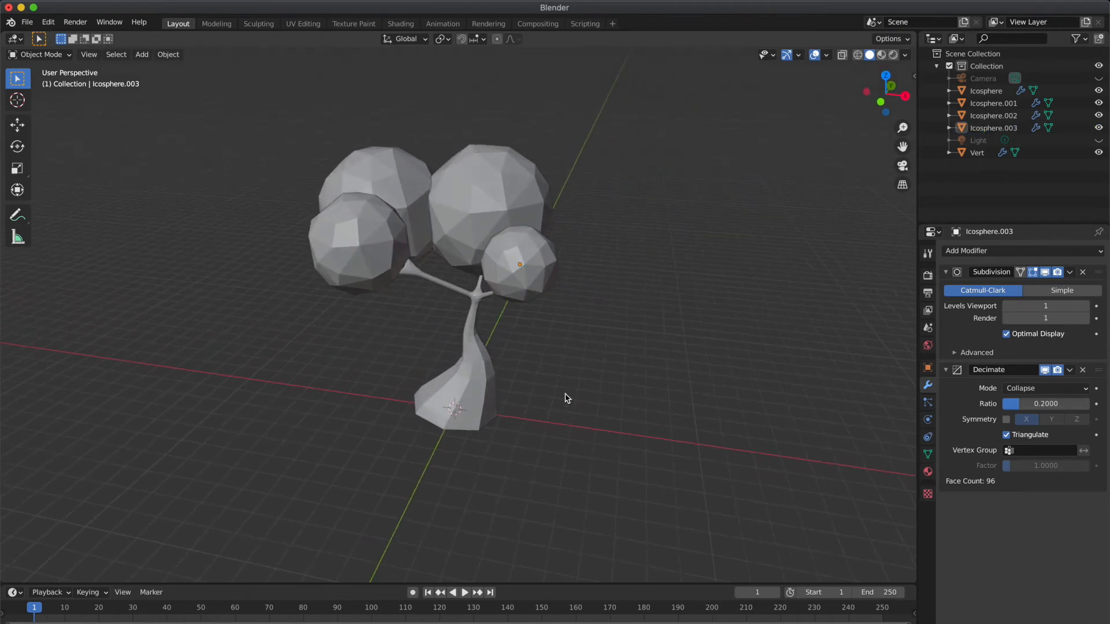
scroll(567, 398, "left", 3)
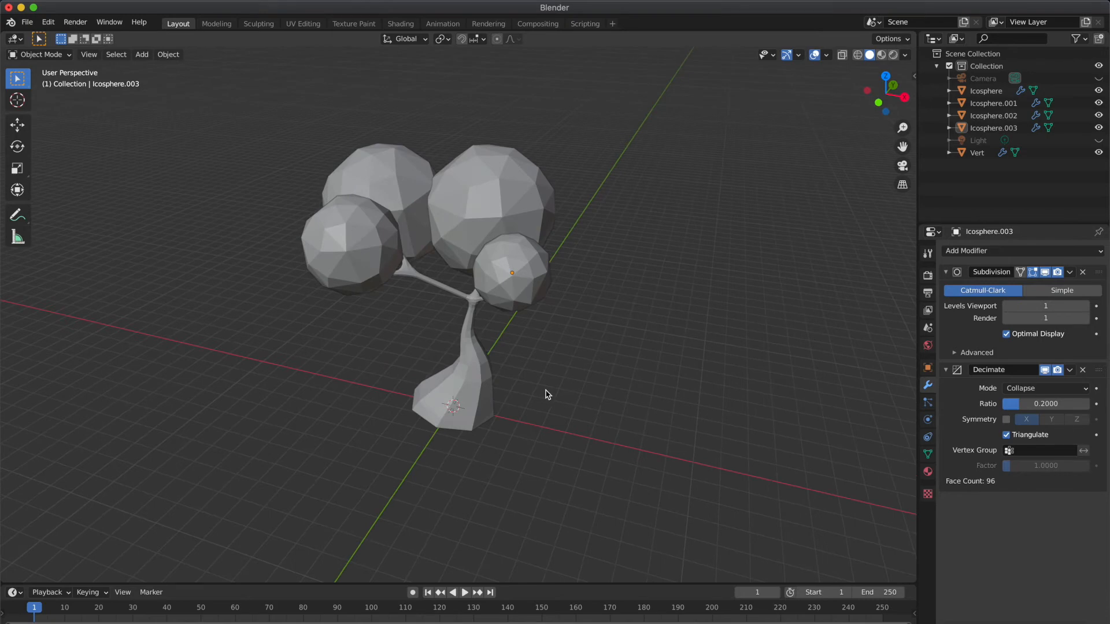
scroll(547, 395, "left", 4)
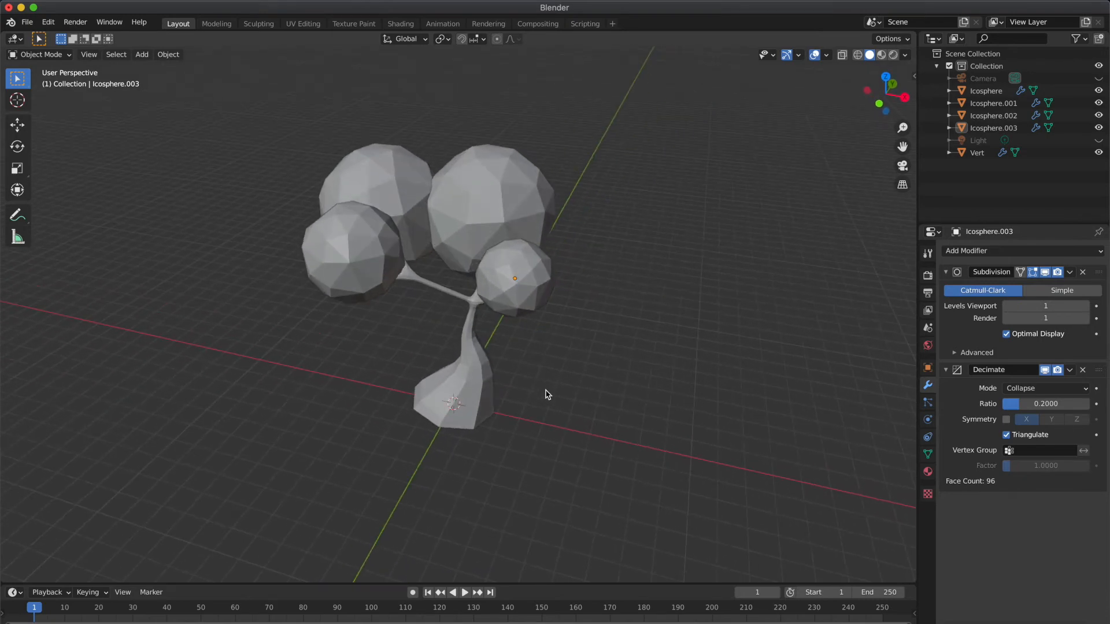
Parent all four ico spheres to the trunk object, and select only the trunk
left_click(366, 278)
left_click(404, 180, "shift")
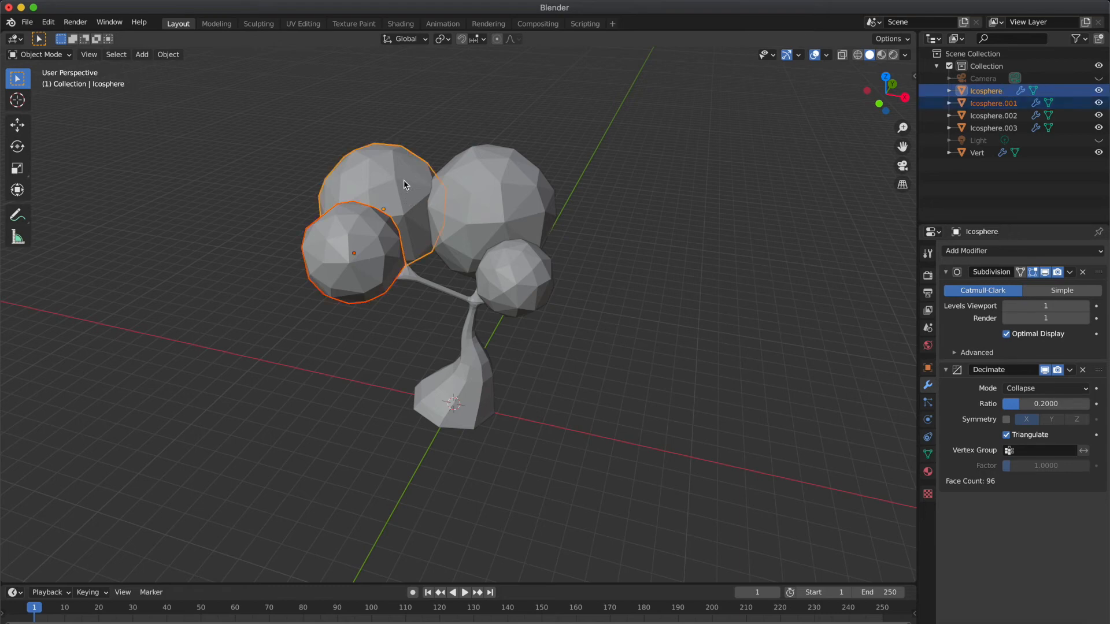
left_click(478, 188, "shift")
left_click(519, 267, "shift")
left_click(483, 373, "shift")
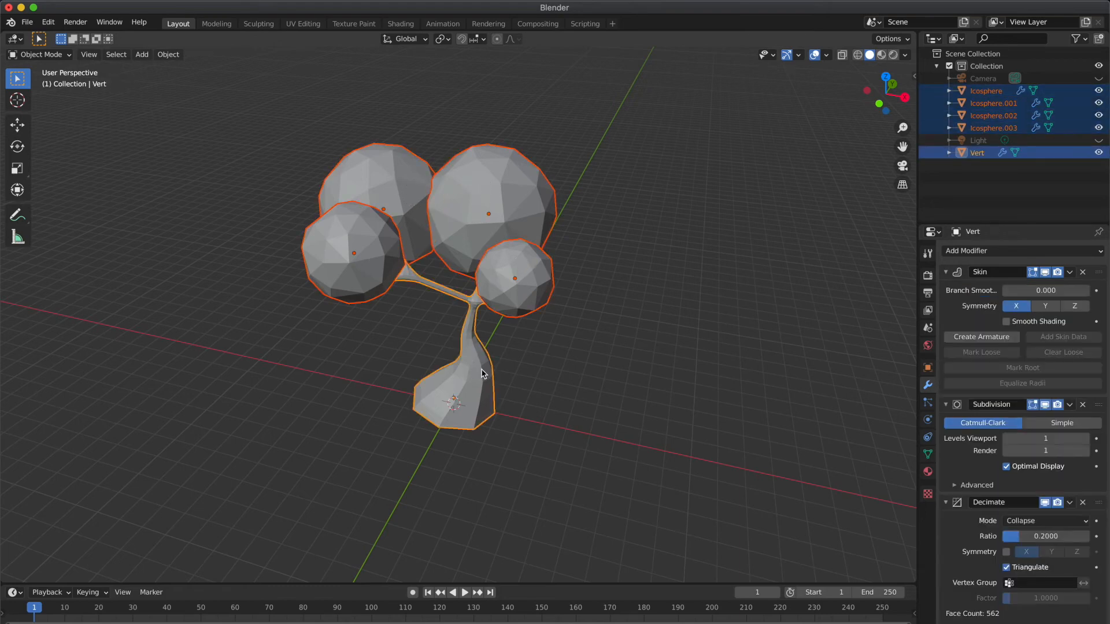
key("ctrl+p")
left_click(527, 377)
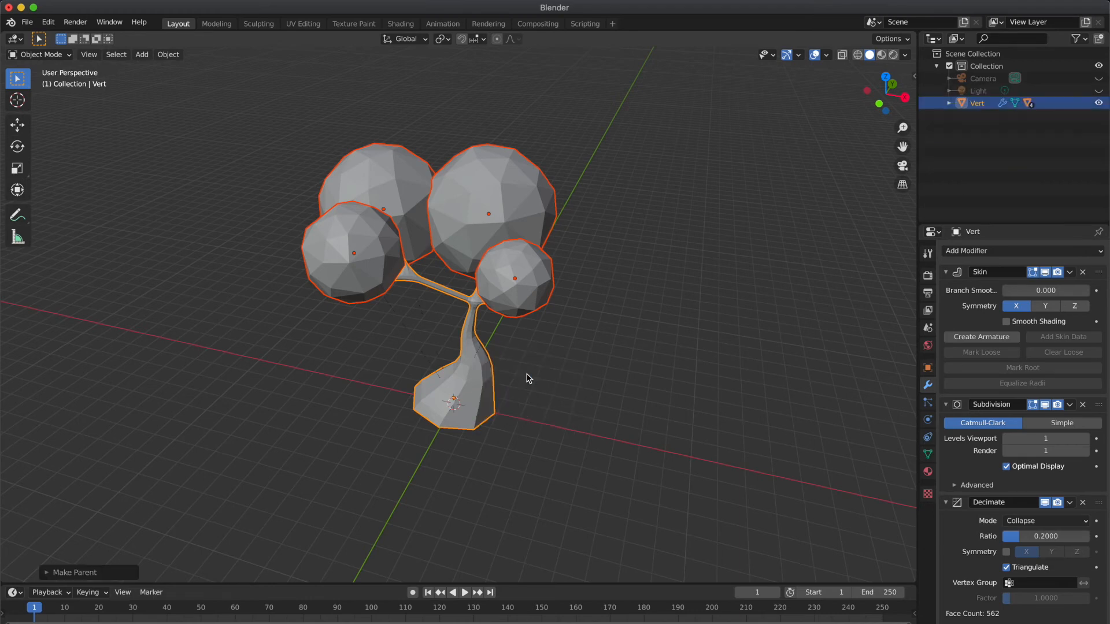
left_click(592, 342)
left_click(469, 345)
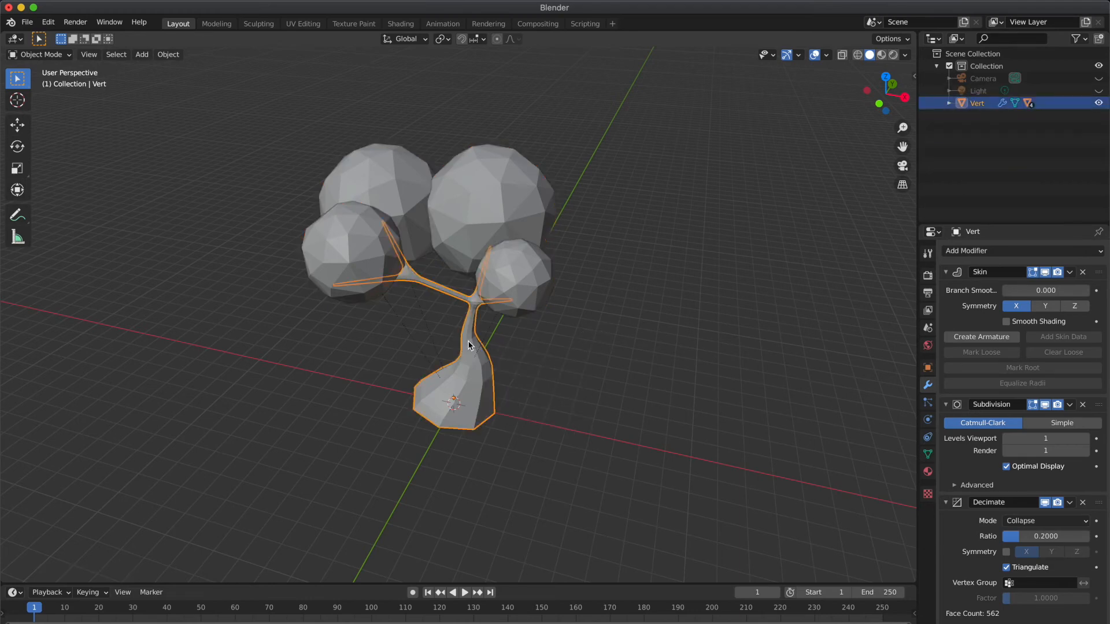
View the scene through the camera and set the output resolution width to 1080 px for a square frame
left_click(834, 255)
left_click(903, 166)
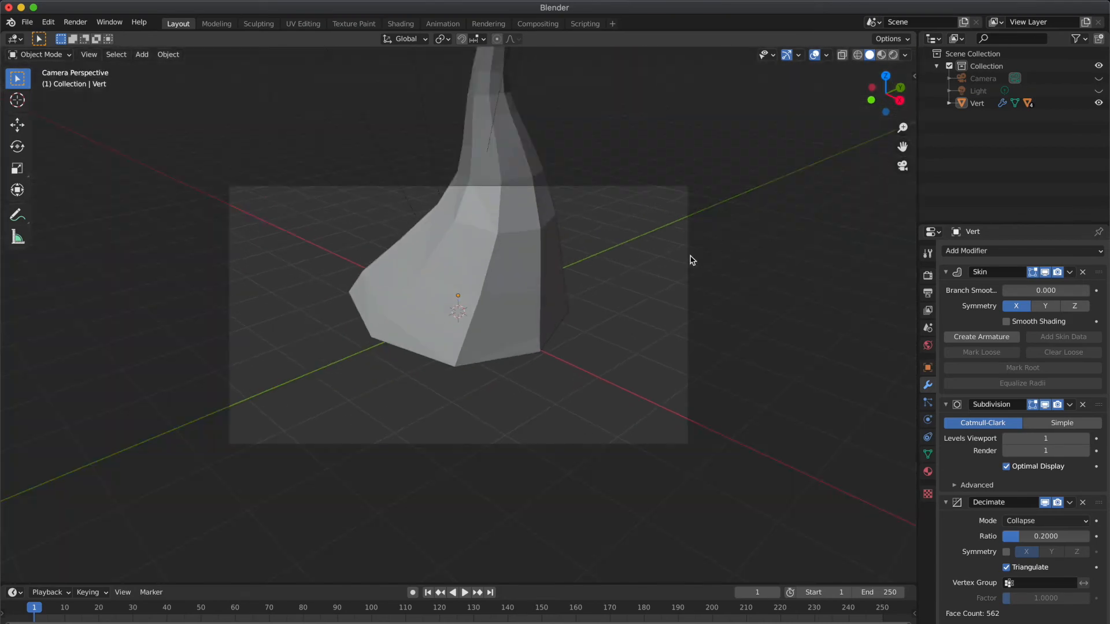
left_click(928, 293)
double_click(1040, 266)
type("1080")
key("Return")
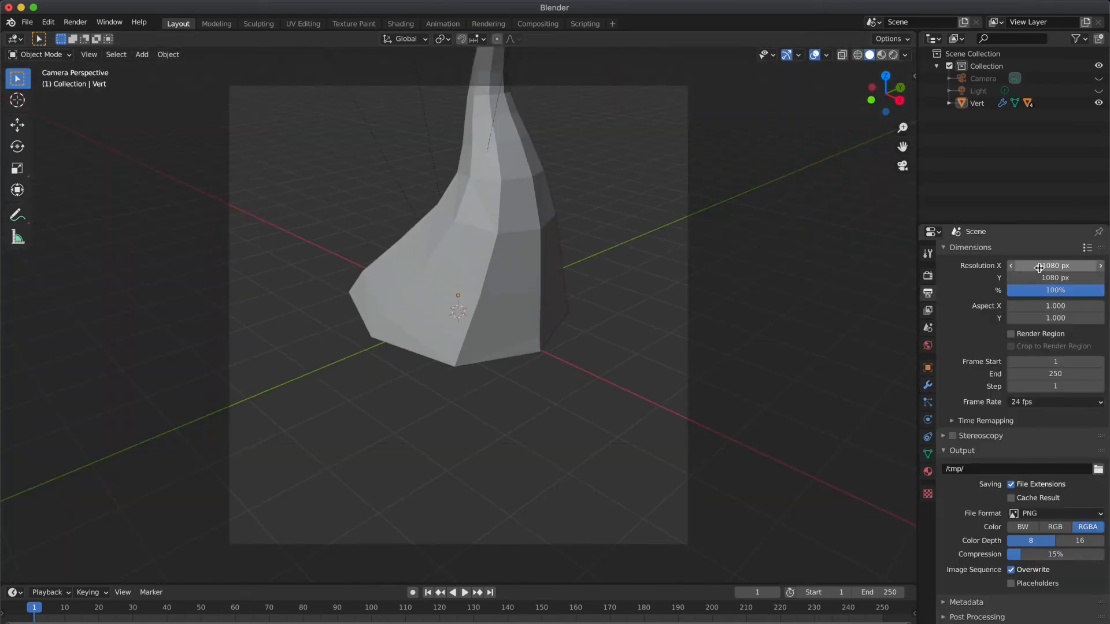
Make the camera orthographic with an orthographic scale of 10 and a vertical shift of 0.280
left_click(986, 80)
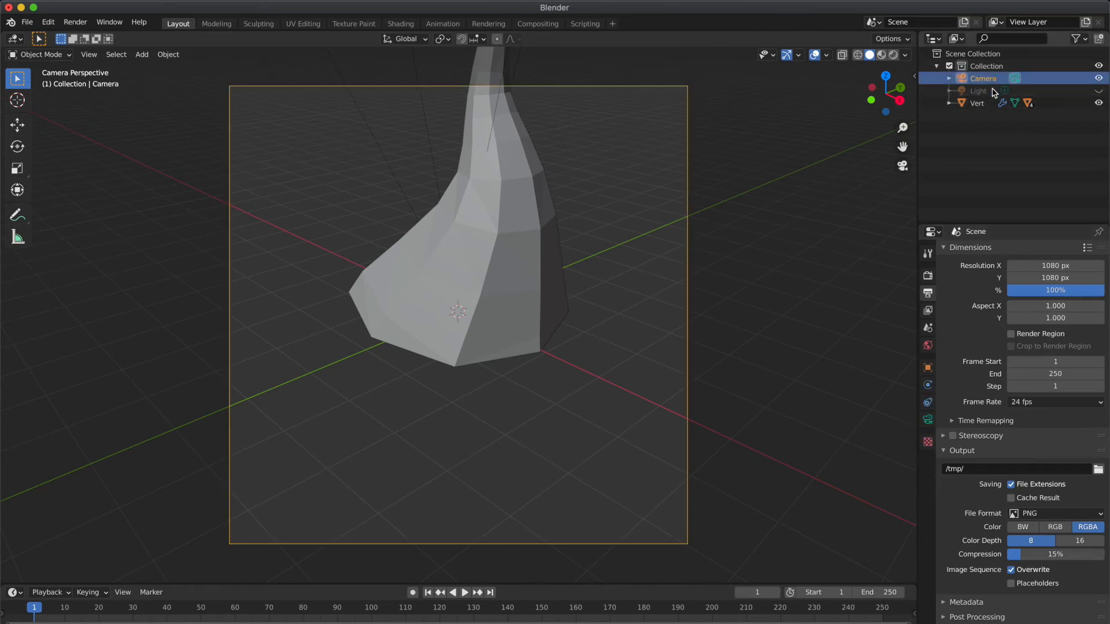
left_click(929, 420)
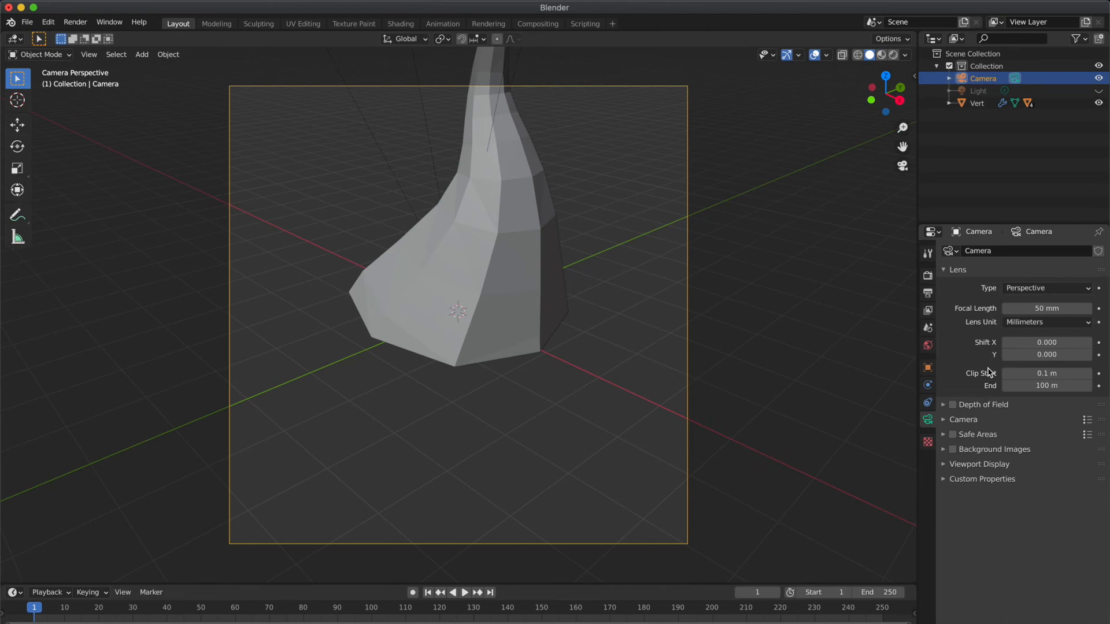
left_click(1040, 288)
left_click(1026, 312)
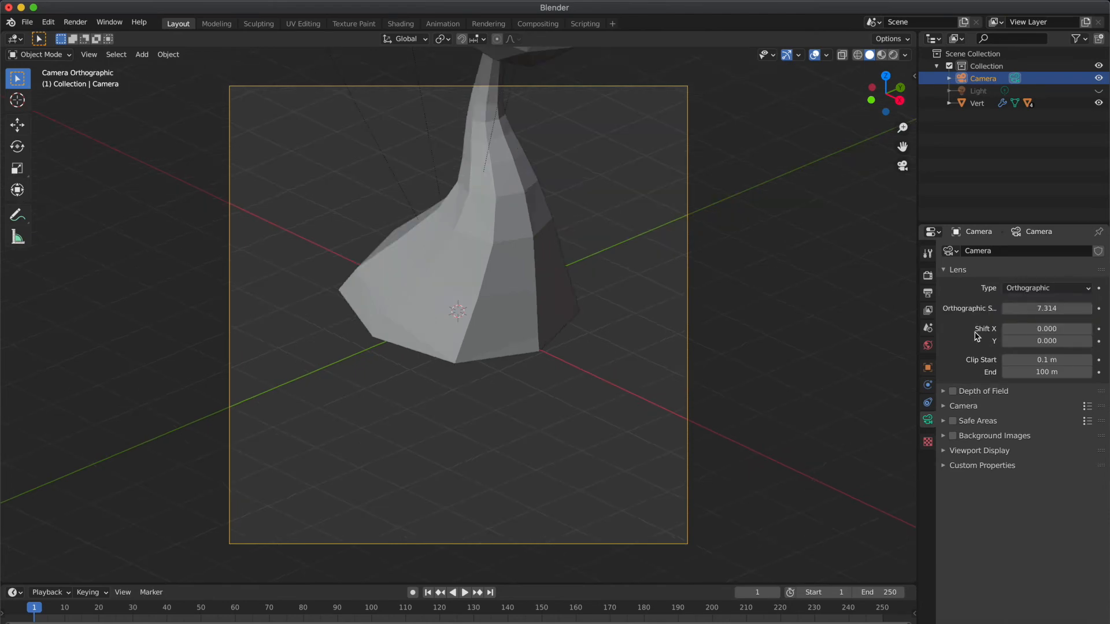
left_click(1057, 311)
type("10")
key("Return")
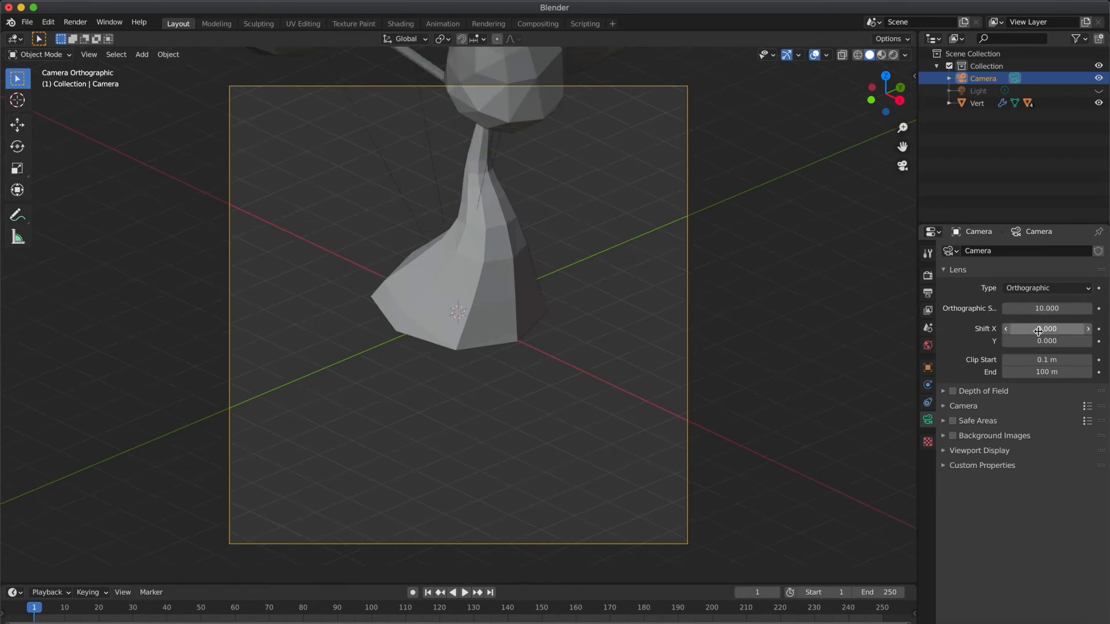
mouse_move(1041, 341)
left_mouse_down()
mouse_move(1000, 341)
mouse_move(1070, 341)
mouse_move(1047, 341)
left_mouse_up()
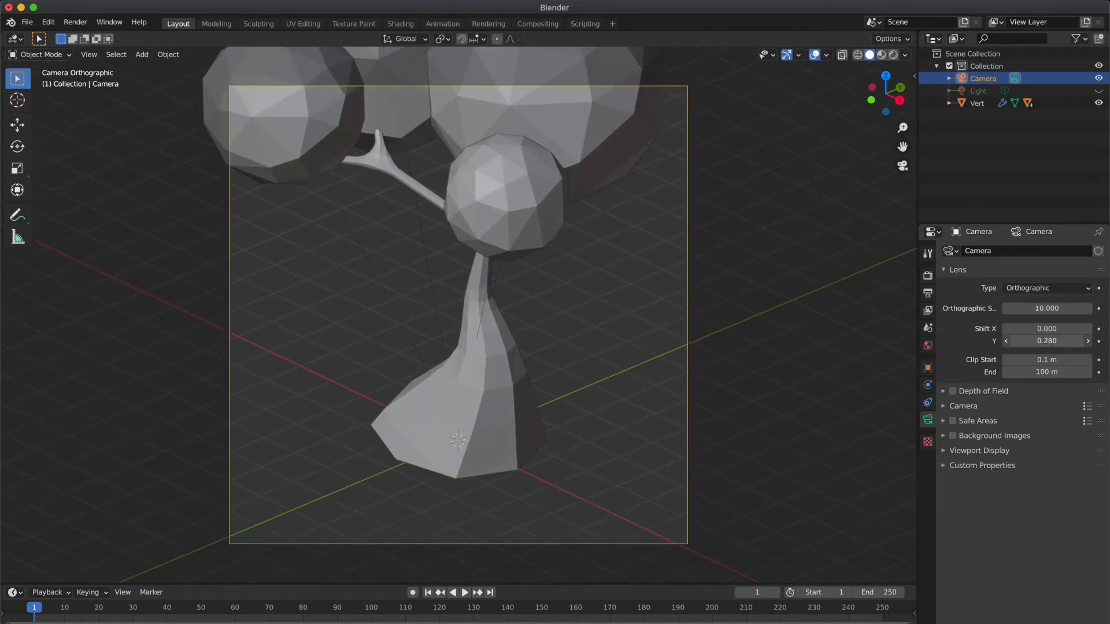
Scale the trunk with its parented foliage down to just under half size so the tree fits the camera frame
left_click(732, 383)
left_click(485, 350)
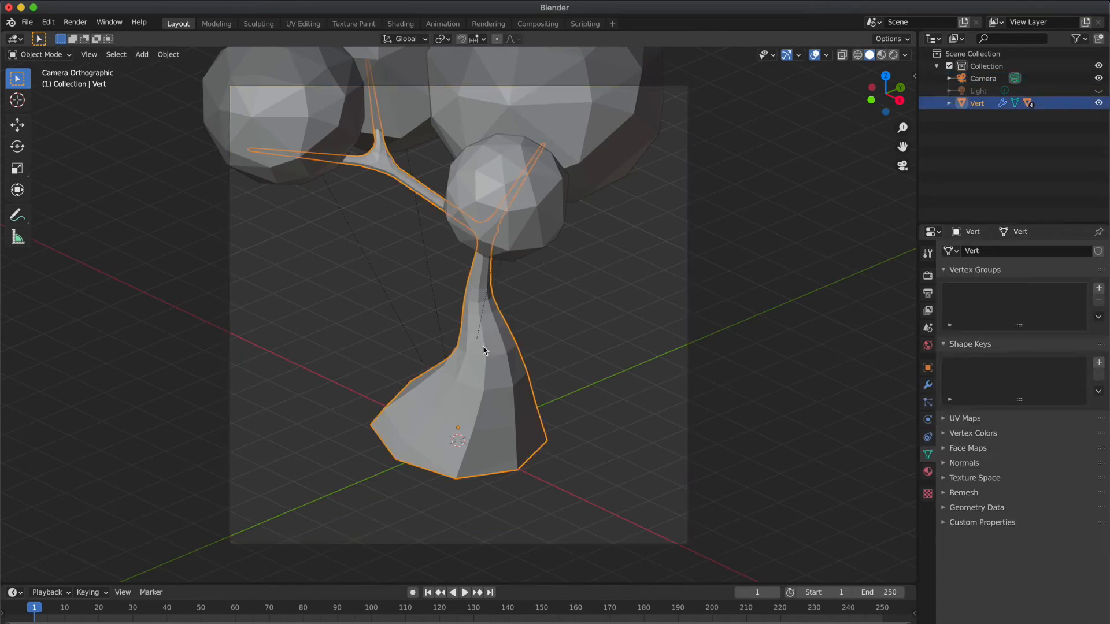
key("s")
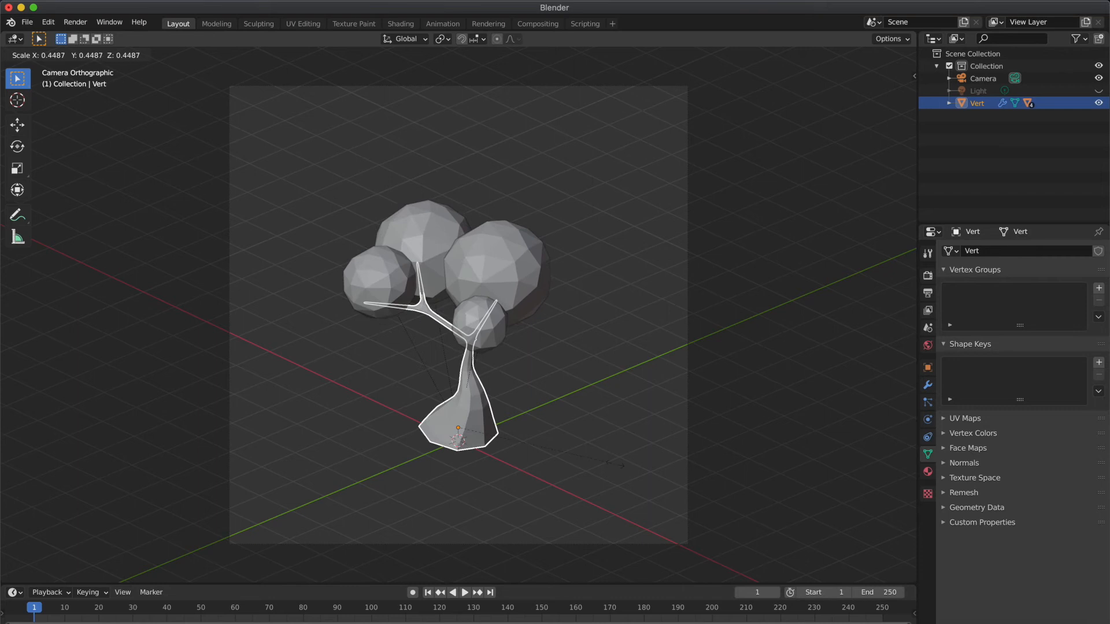
left_click(623, 467)
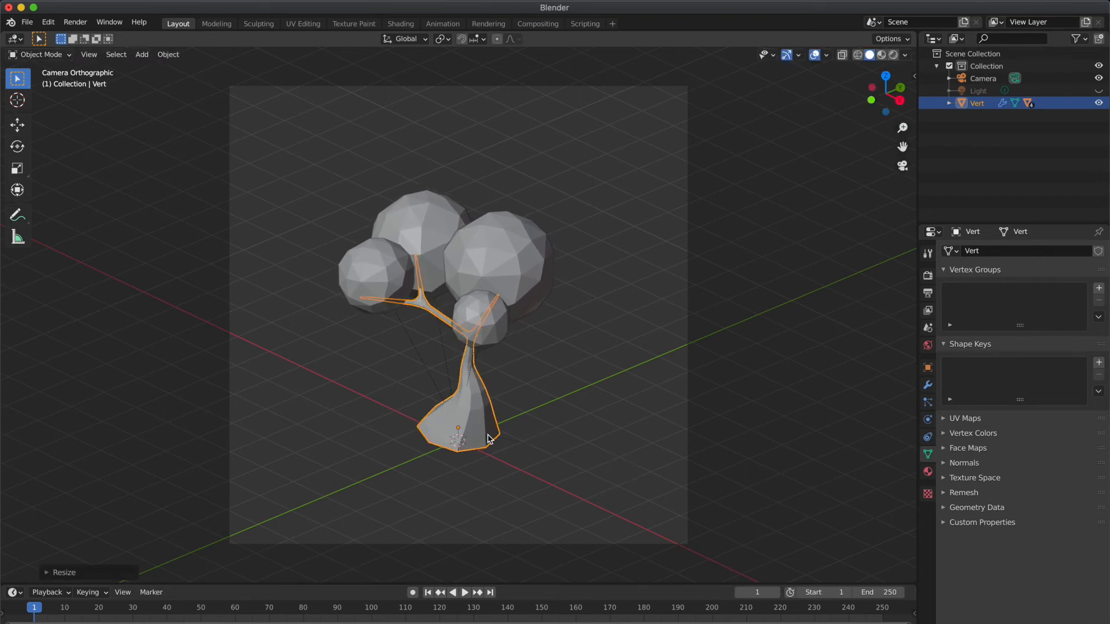
Set the trunk's origin to its geometry and turn the tree around the global Z axis by a little over 50°
left_click(512, 377)
left_click(473, 386)
right_click(471, 384)
mouse_move(490, 420)
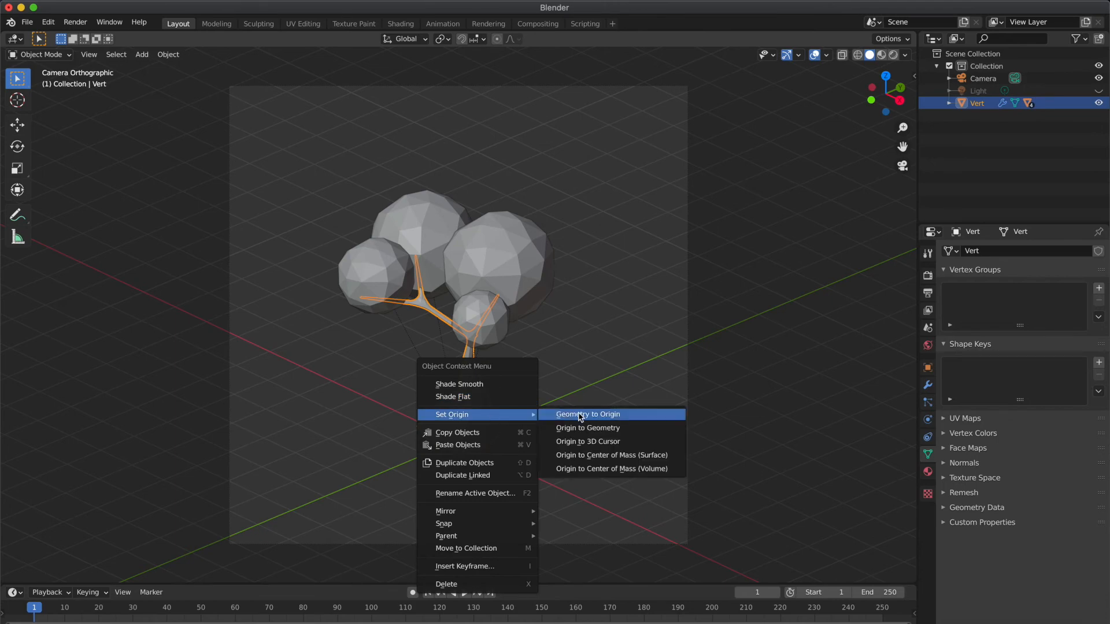
left_click(584, 426)
key("r")
key("z")
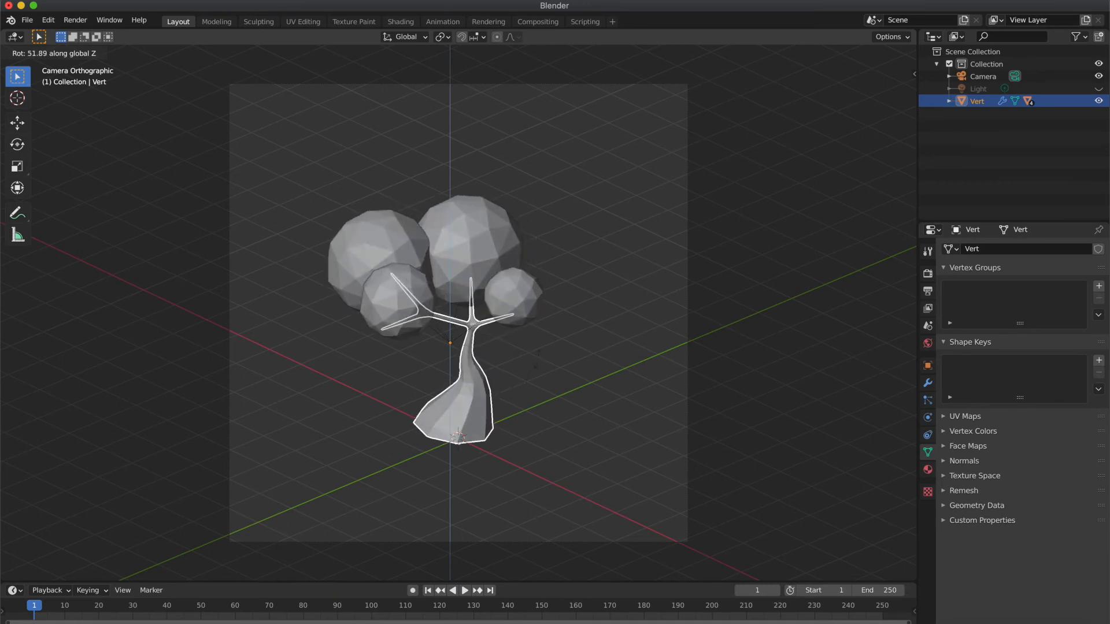
left_click(543, 350)
left_click(543, 349)
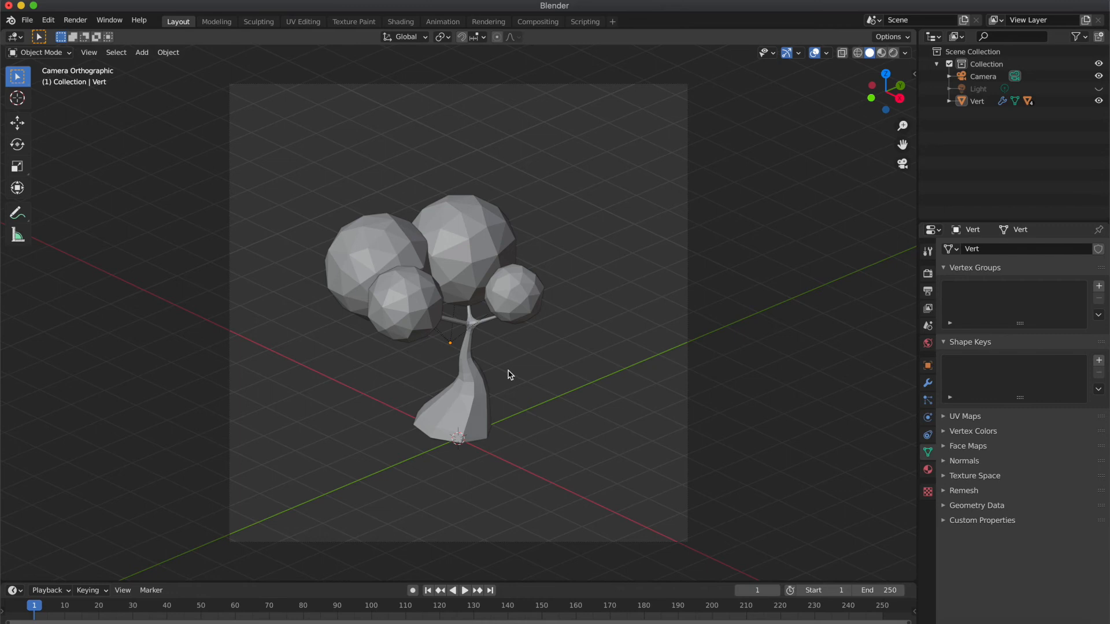
Fine-tune the tree's rotation around the global Z axis by about 8° and deselect it
left_click(481, 395)
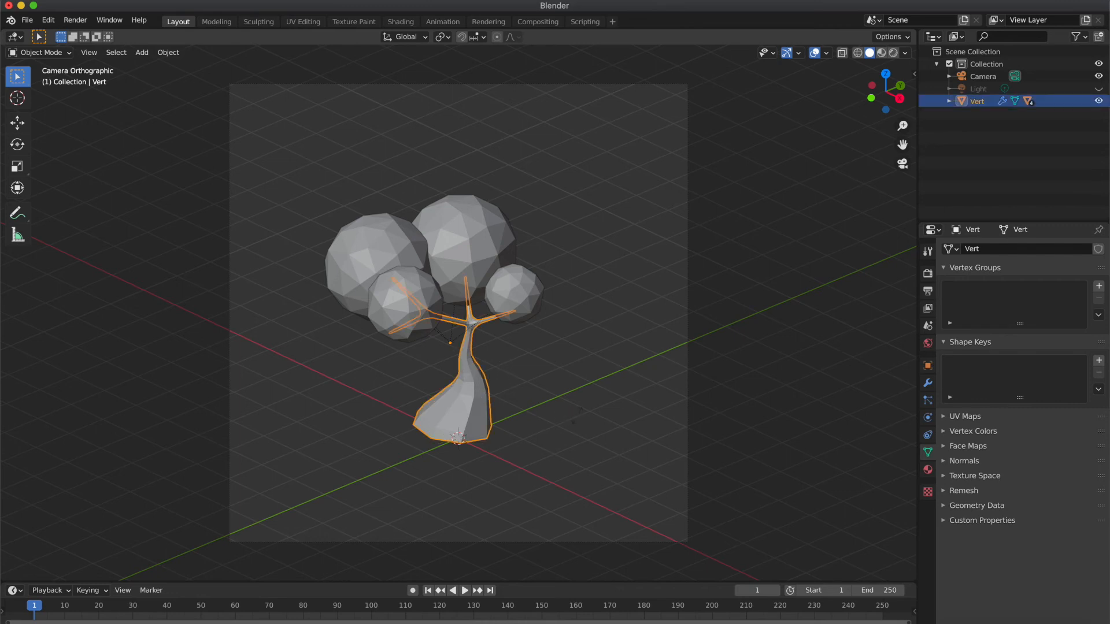
key("r")
left_click(565, 441)
left_click(565, 441)
left_click(456, 409)
key("r")
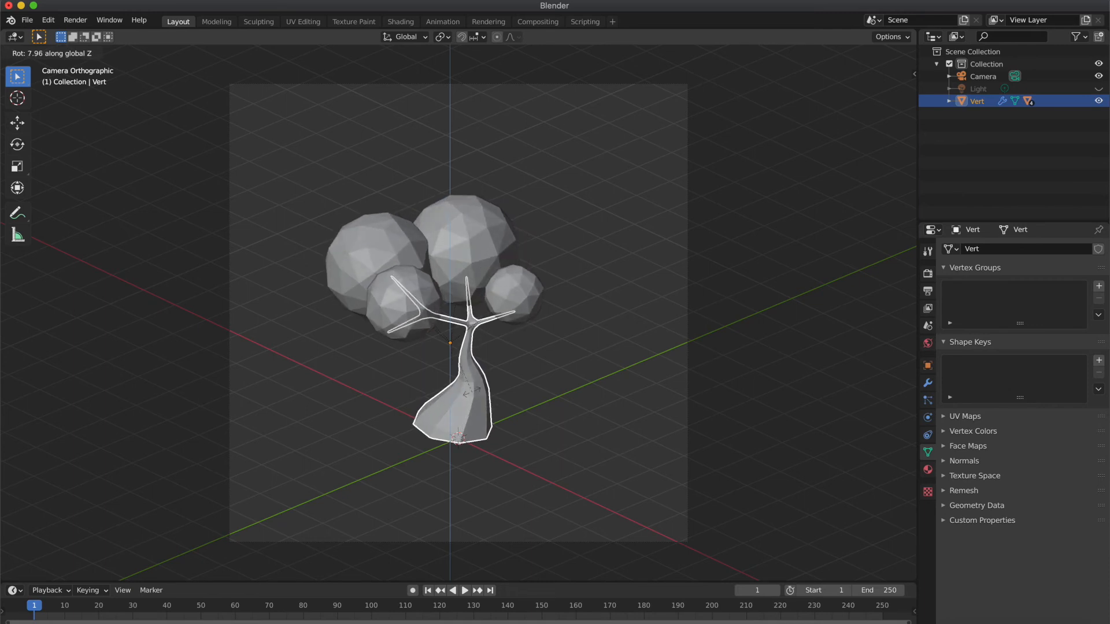
left_click(471, 395)
left_click(554, 365)
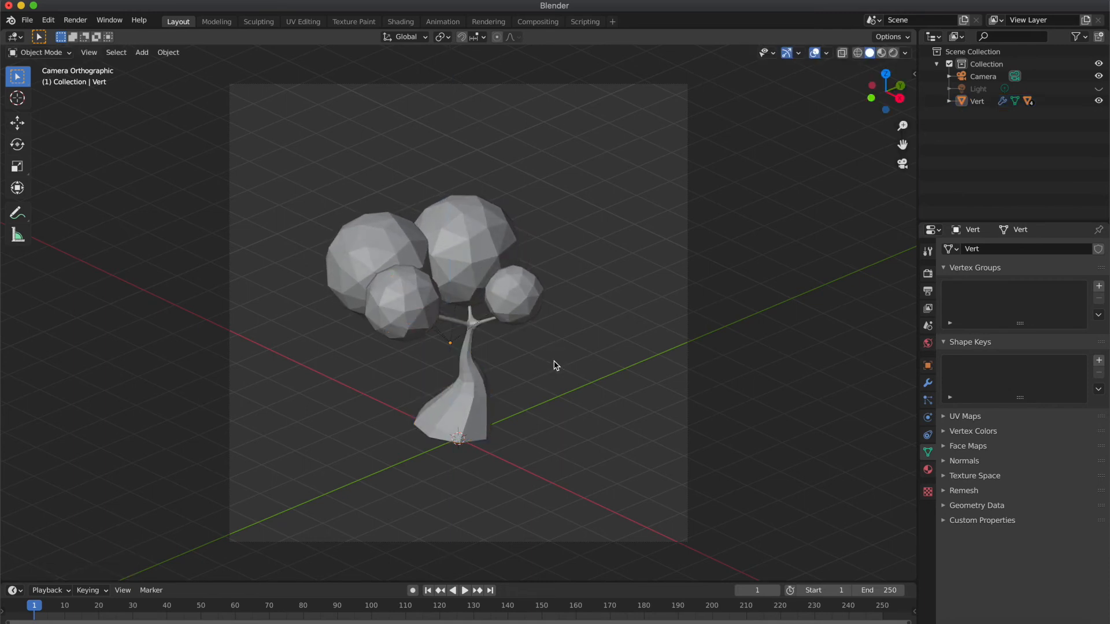
Add a ground plane under the tree and scale it up until it extends beyond the whole camera frame
key("shift+a")
mouse_move(560, 394)
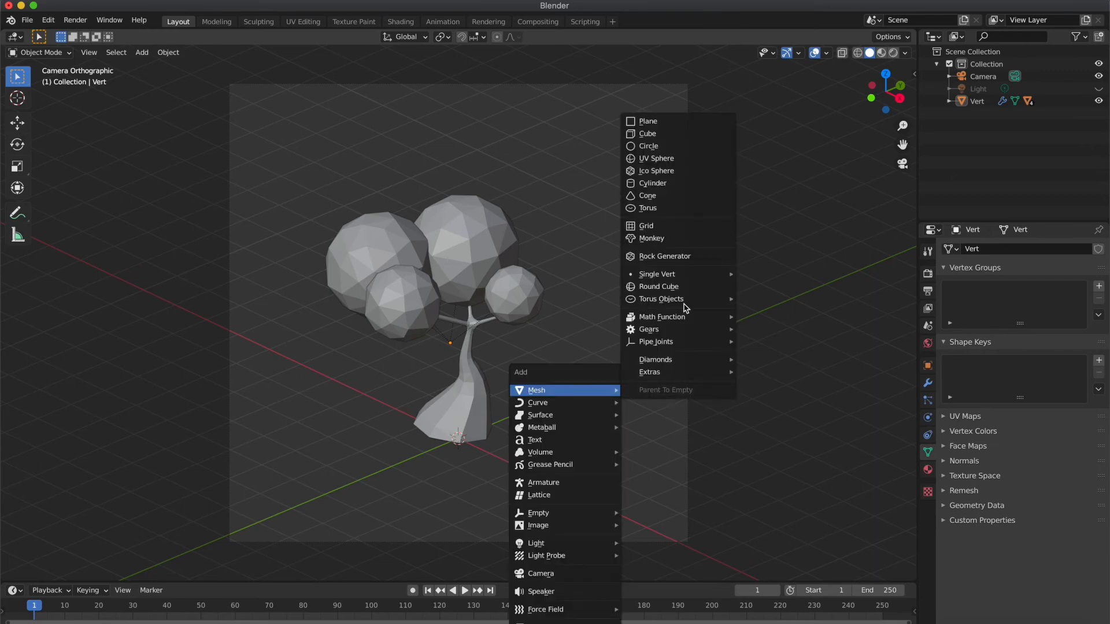
mouse_move(598, 393)
left_click(656, 126)
scroll(510, 304, "down", 4)
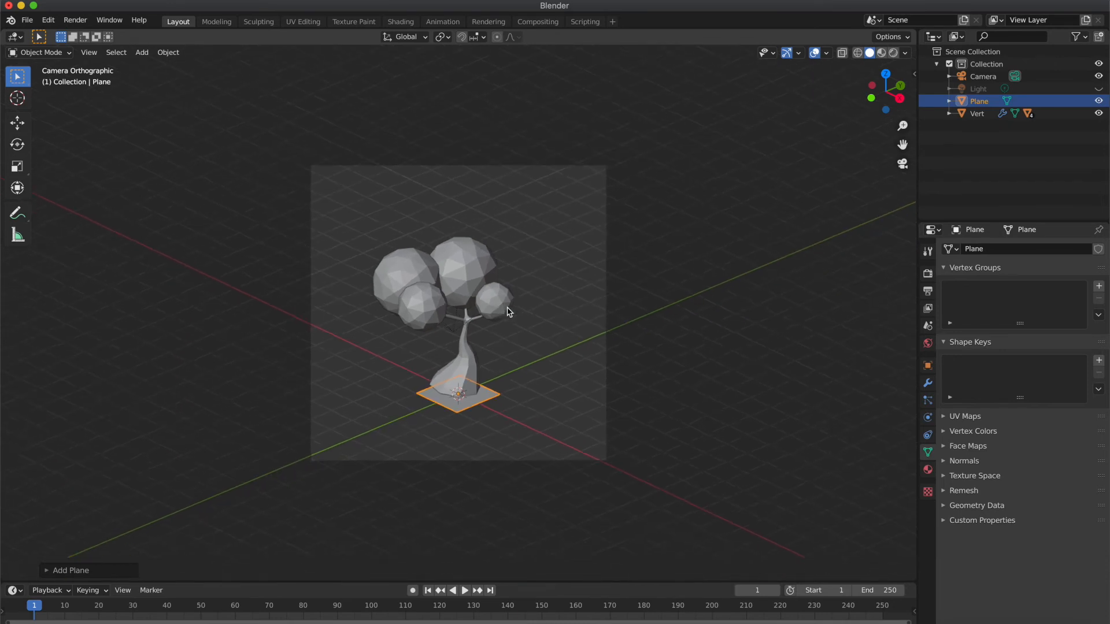
key("s")
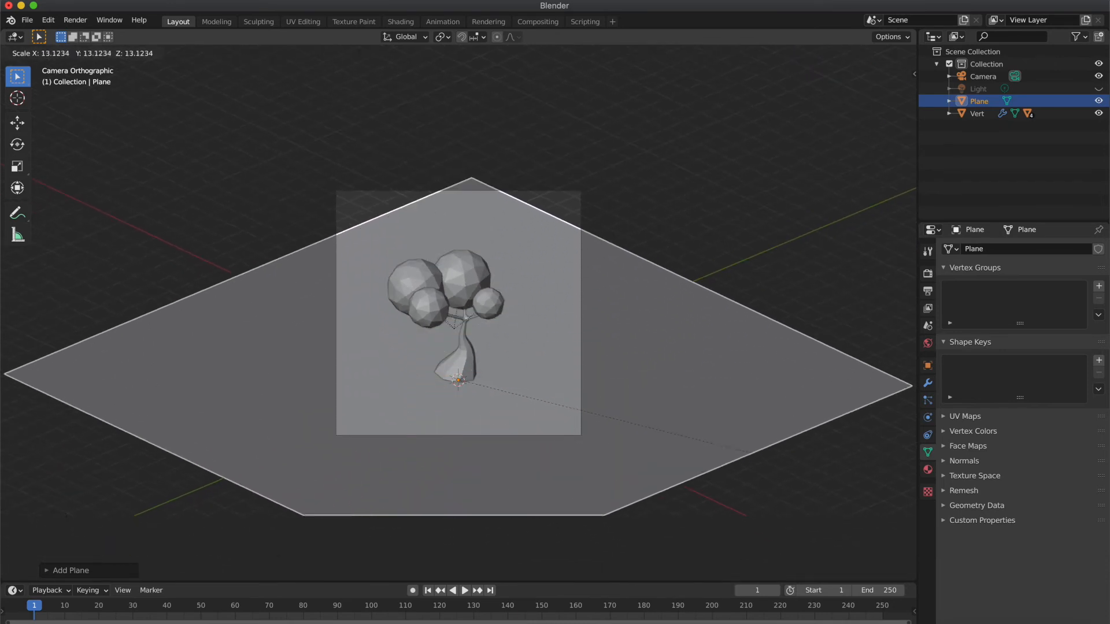
left_click(650, 144)
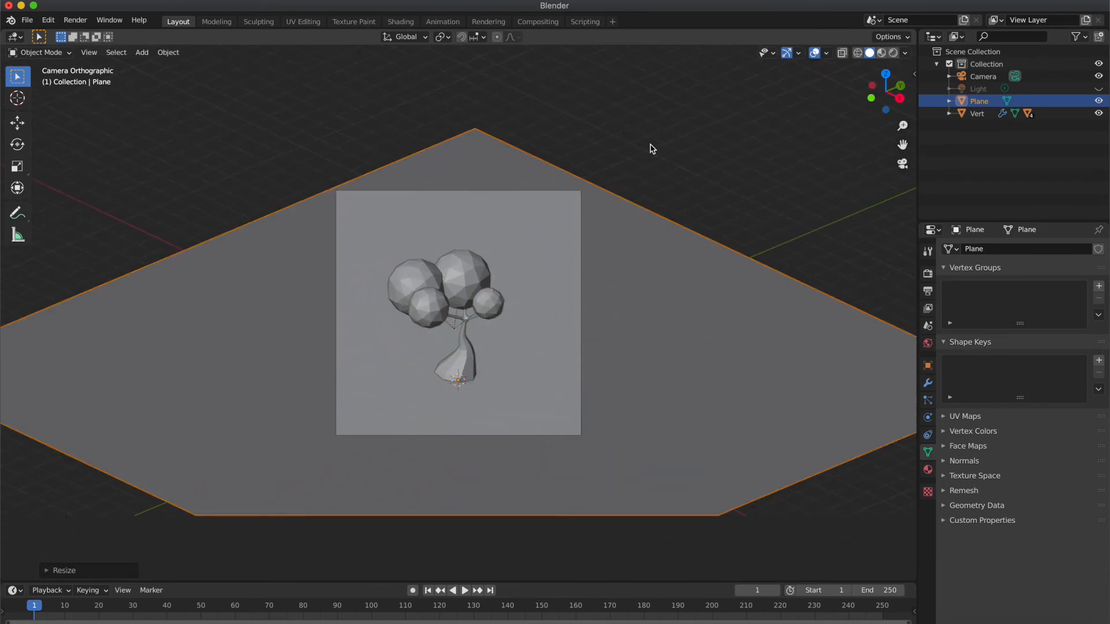
left_click(629, 193)
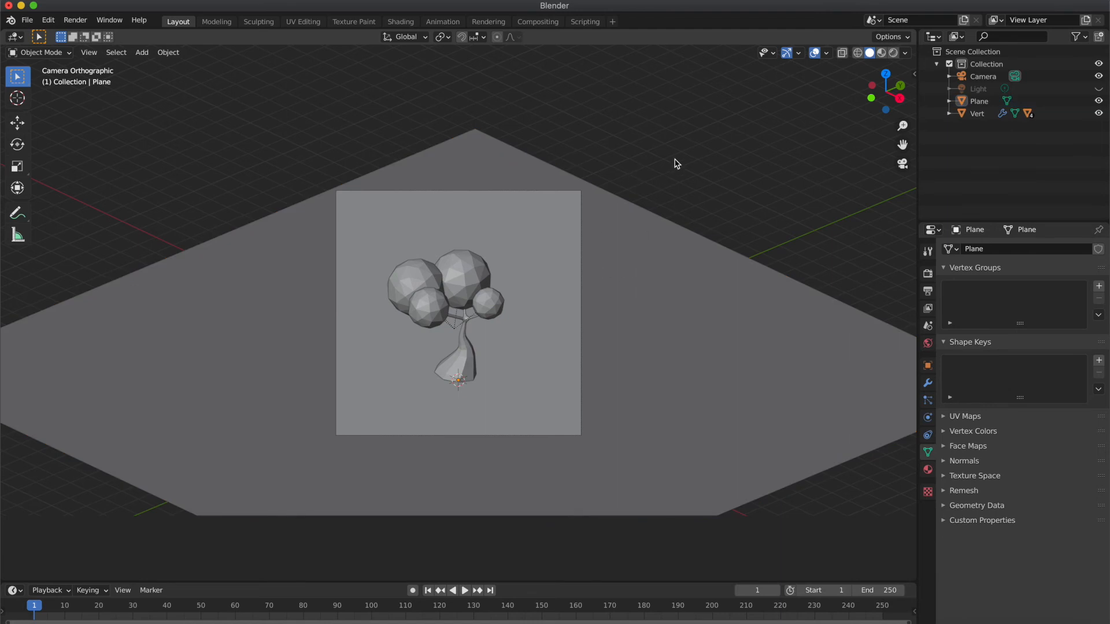
With the topmost large ico sphere selected, show the viewport in rendered shading and unhide the light
left_click(461, 282)
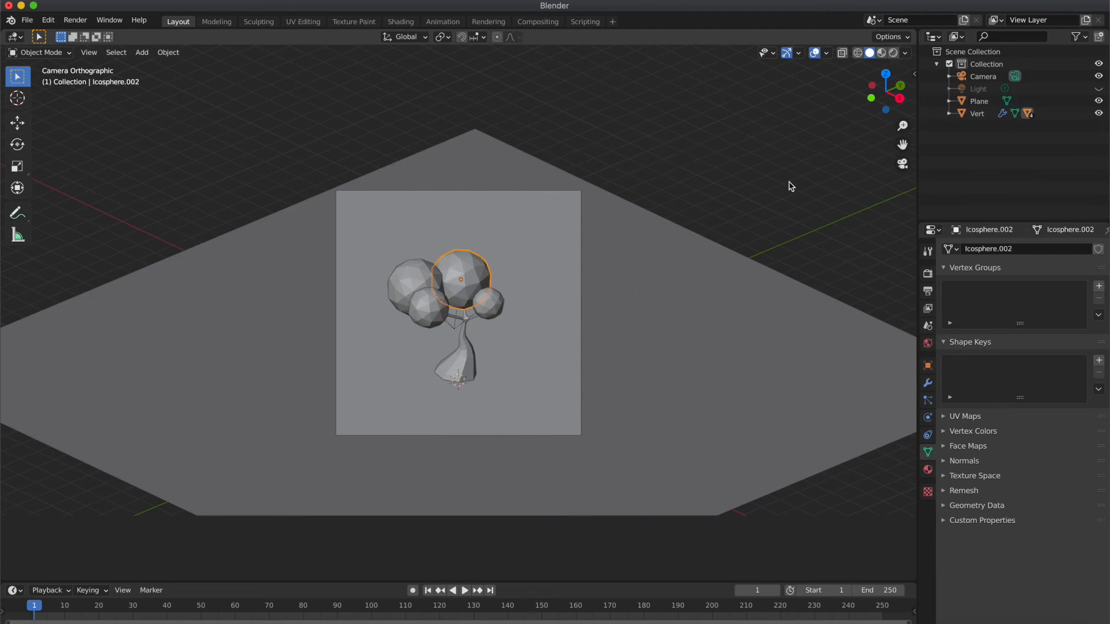
left_click(664, 160)
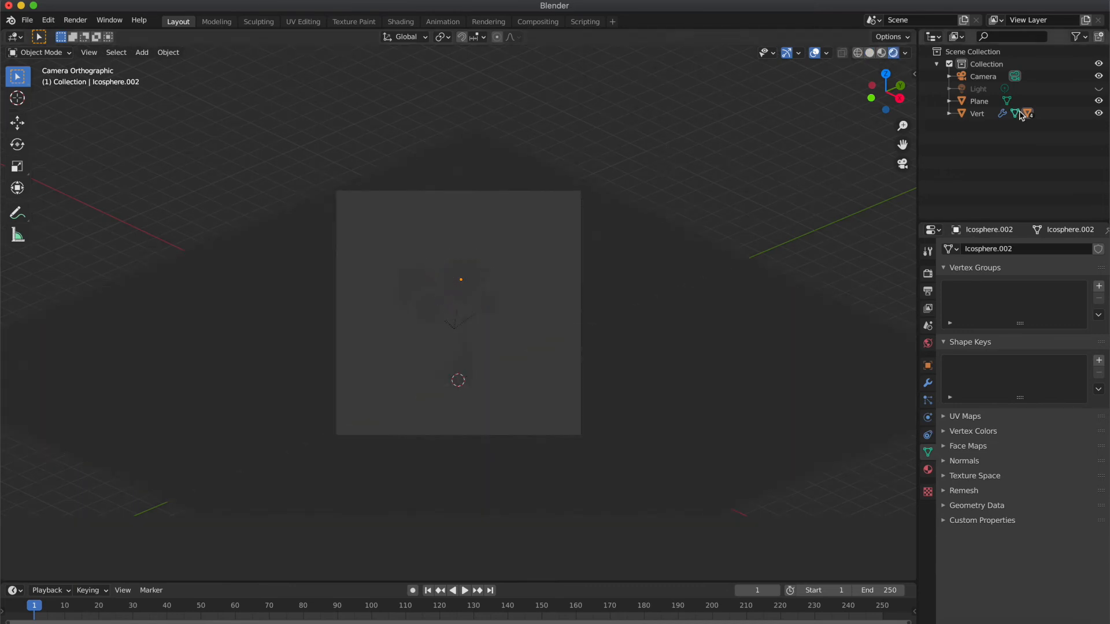
left_click(1099, 88)
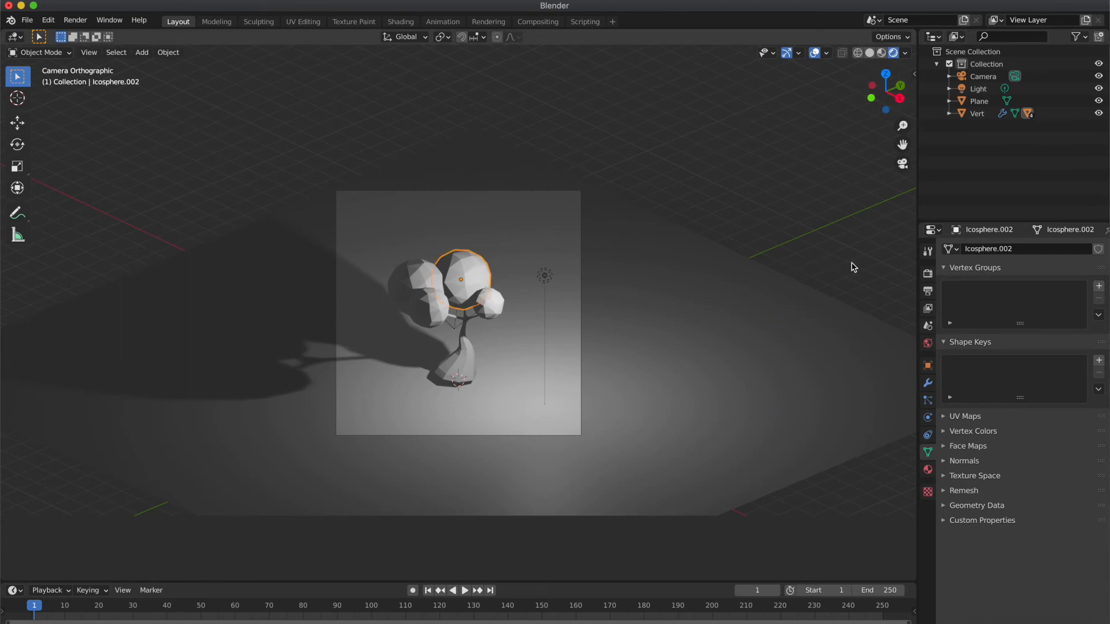
Assign the existing Material to the topmost large ico sphere and give it a light green base color
left_click(928, 469)
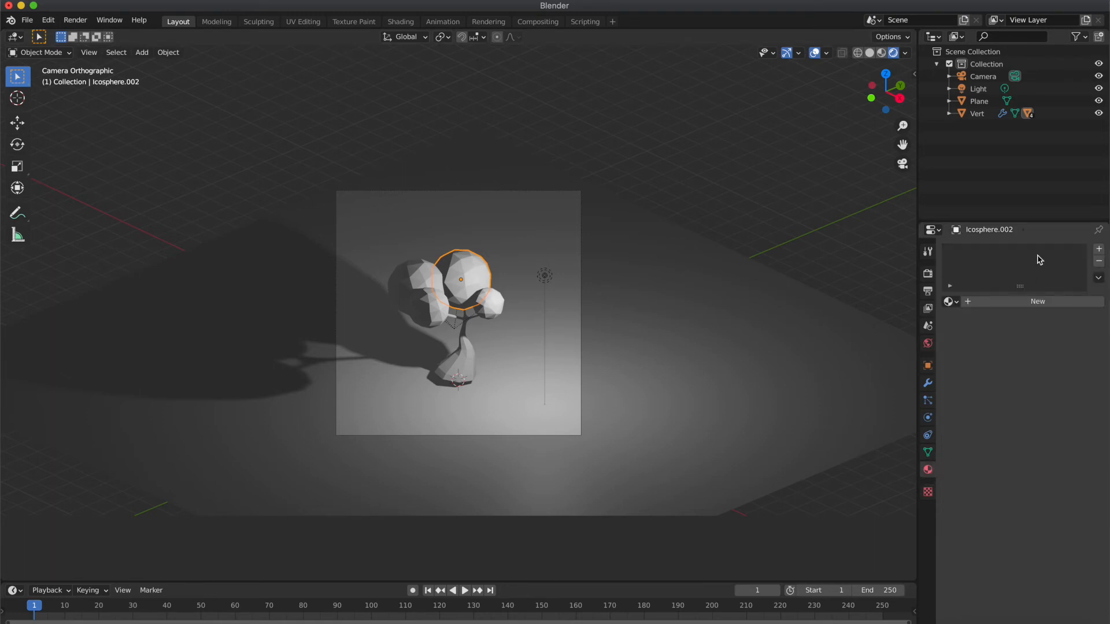
left_click(950, 302)
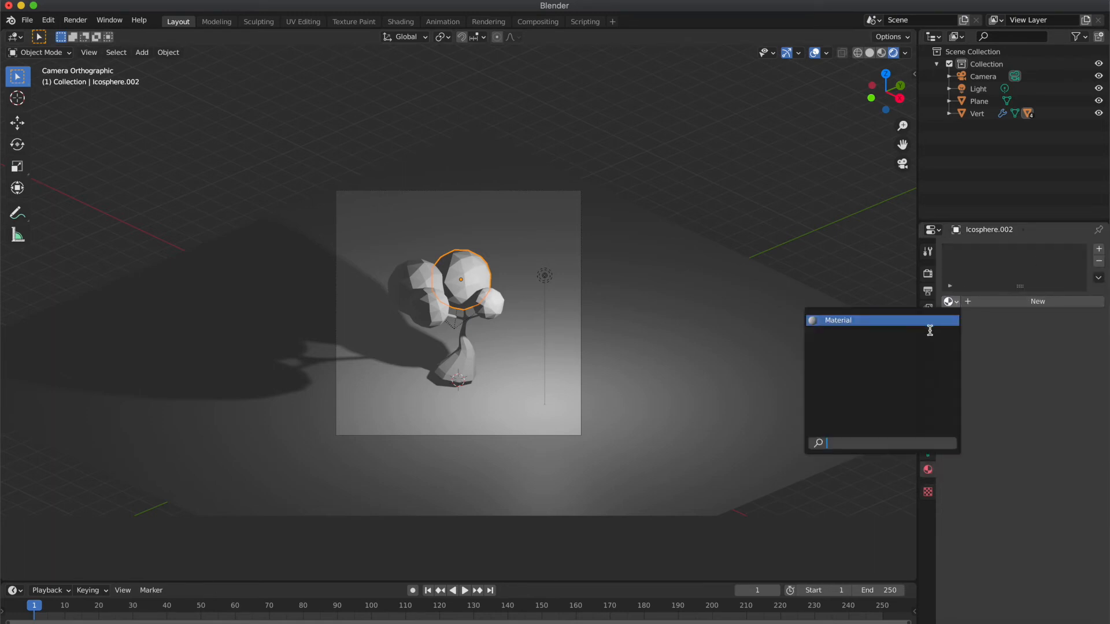
left_click(922, 321)
left_click(1041, 430)
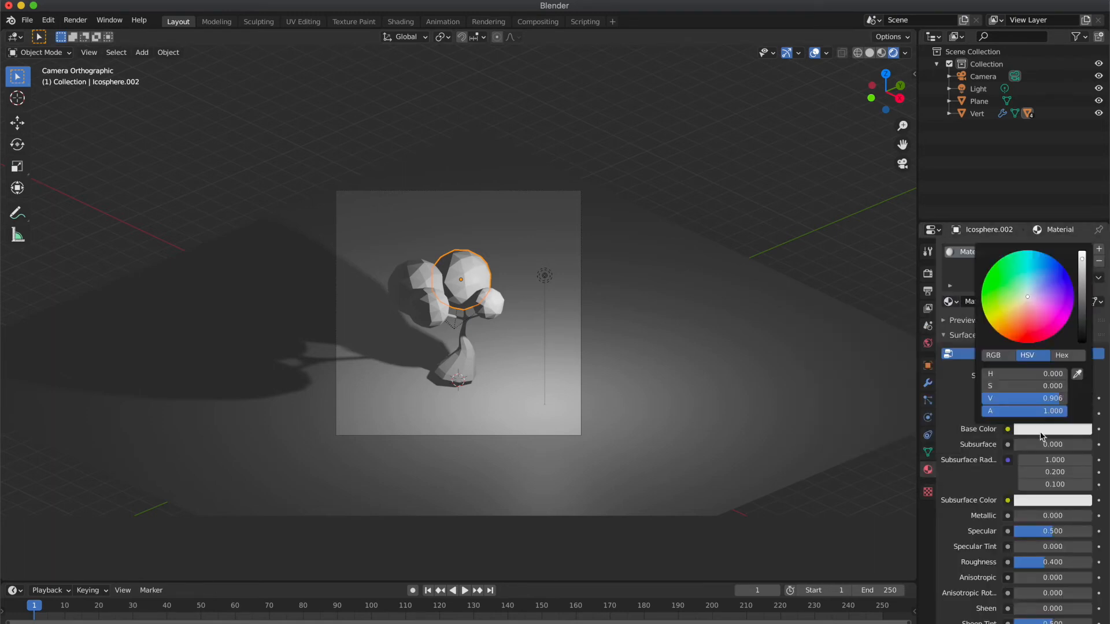
mouse_move(1021, 281)
left_mouse_down()
mouse_move(1018, 273)
mouse_move(1011, 288)
left_mouse_up()
left_click(860, 246)
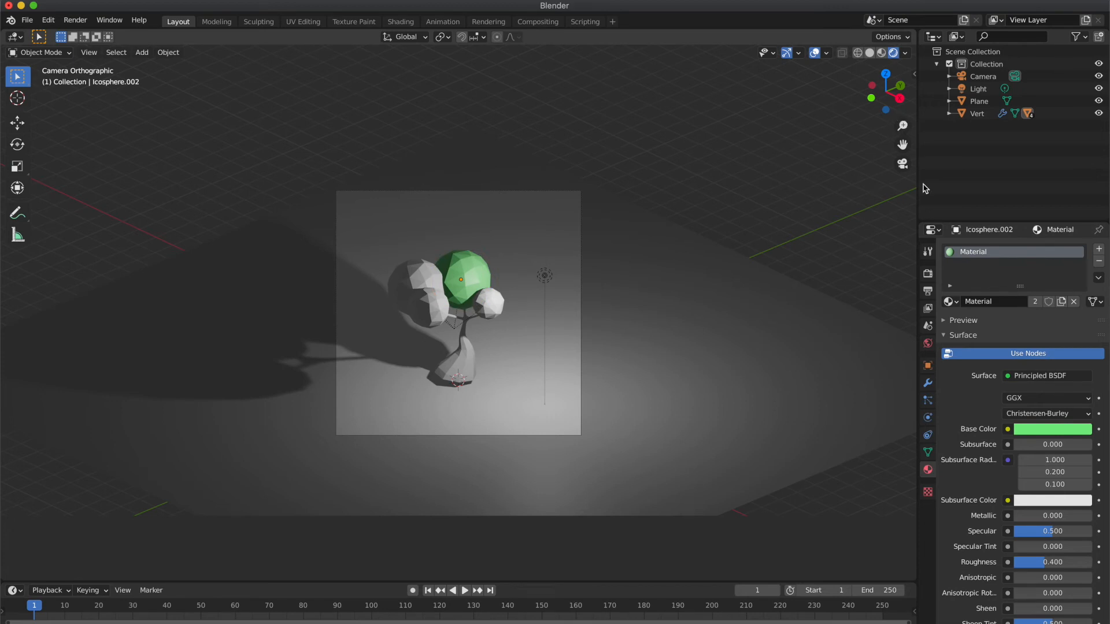
Change the light to a Sun with a strength of 6
left_click(979, 89)
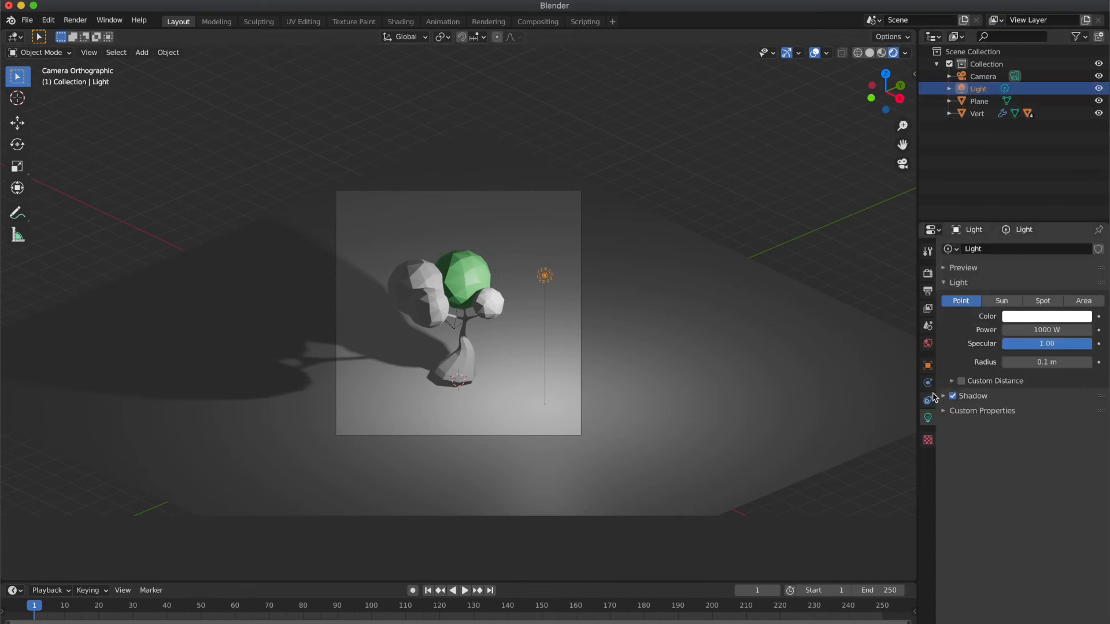
left_click(1003, 301)
left_click(1027, 330)
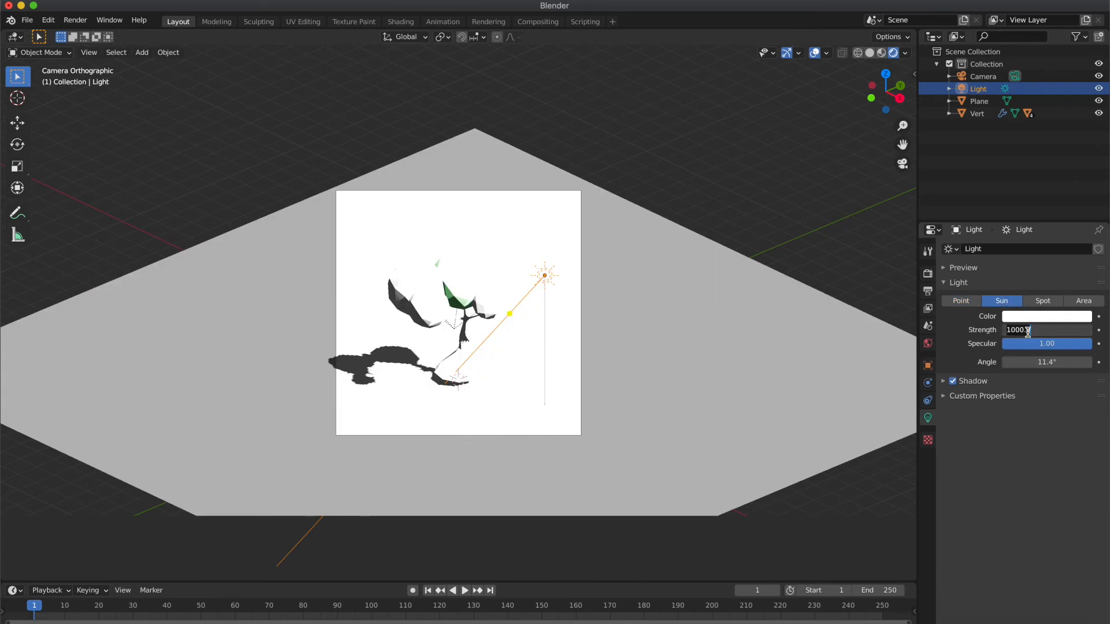
type("6")
key("Return")
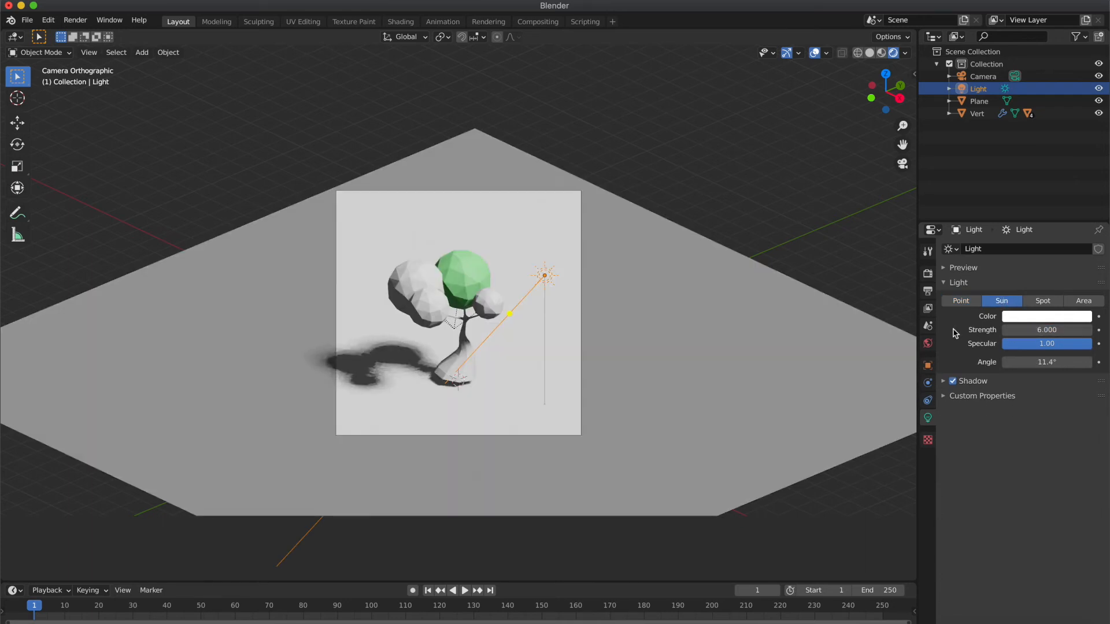
Link the green Tree material of the topmost large ico sphere to the other three foliage spheres, and clear the selection
left_click(460, 278)
left_click(418, 291)
left_click(433, 314, "shift")
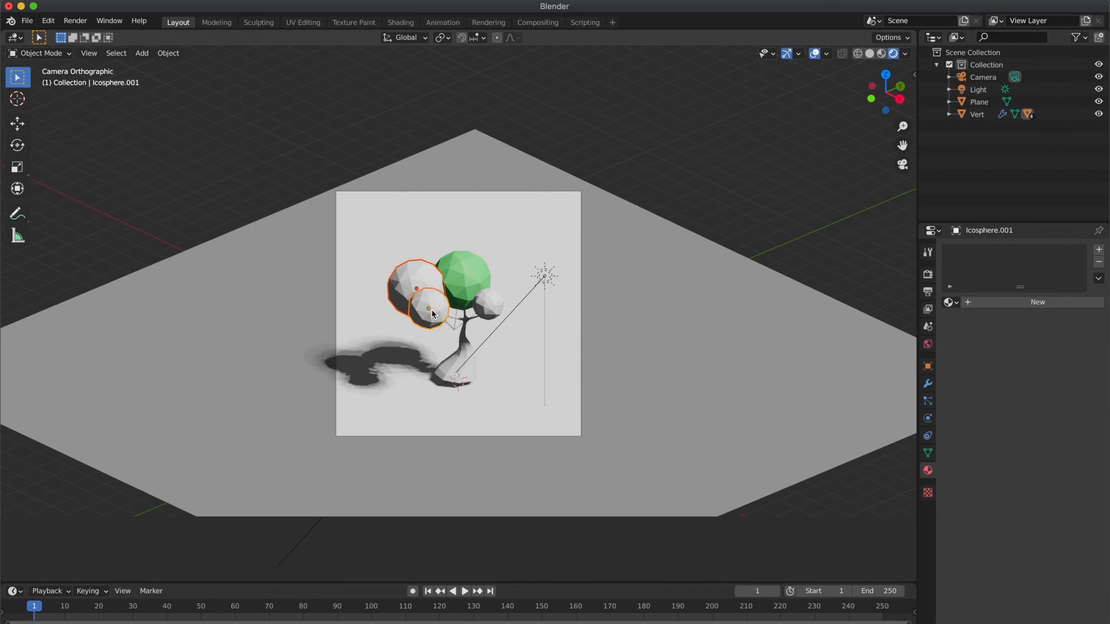
left_click(486, 304, "shift")
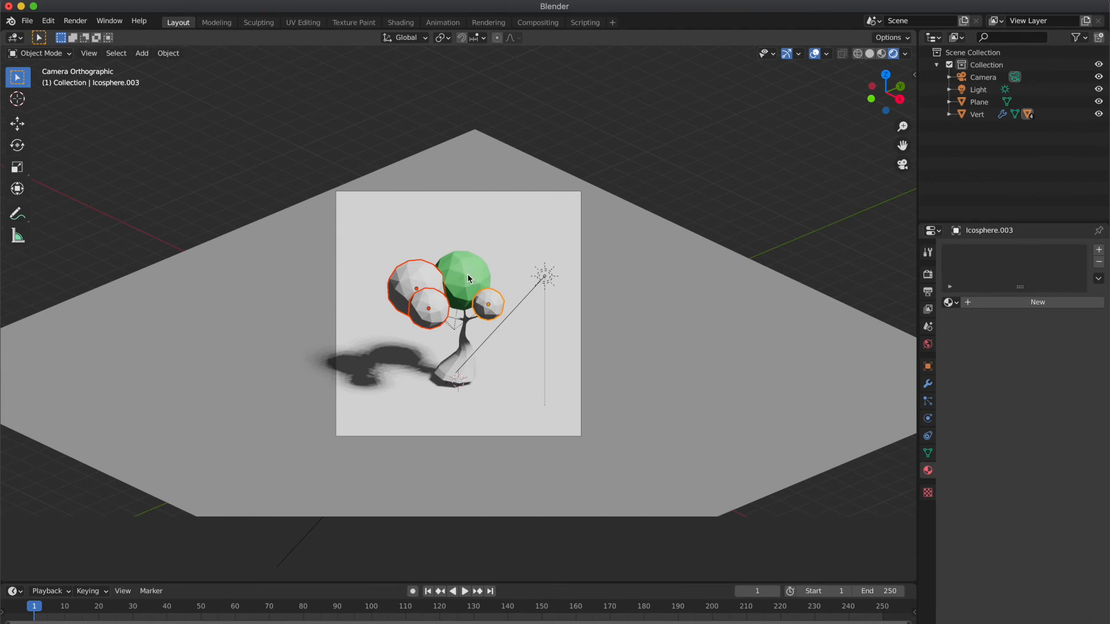
left_click(469, 279, "shift")
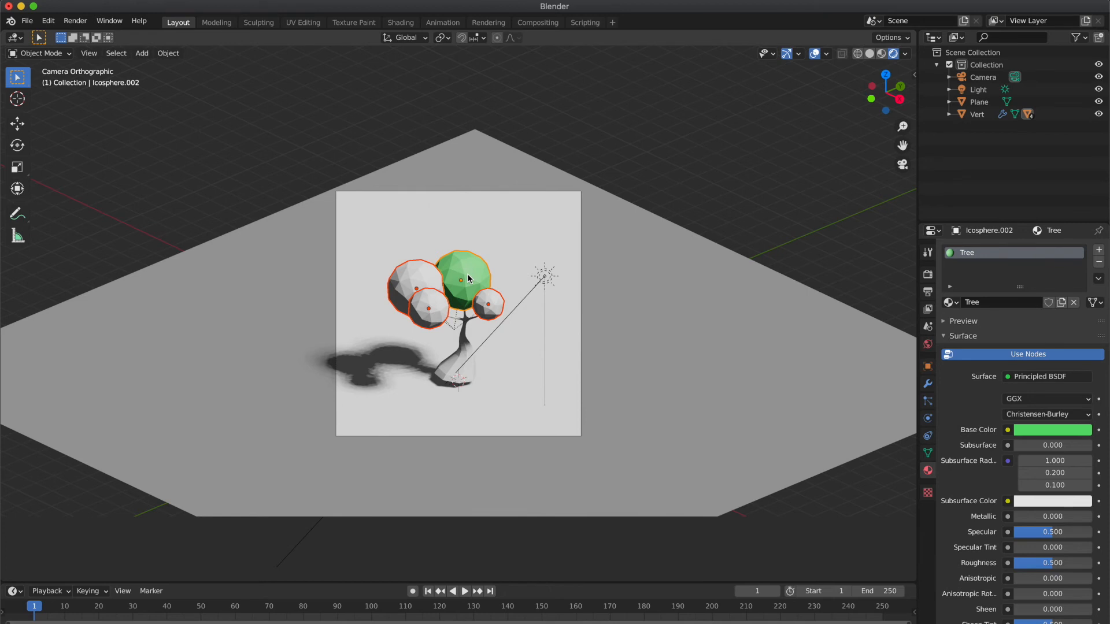
key("ctrl+l")
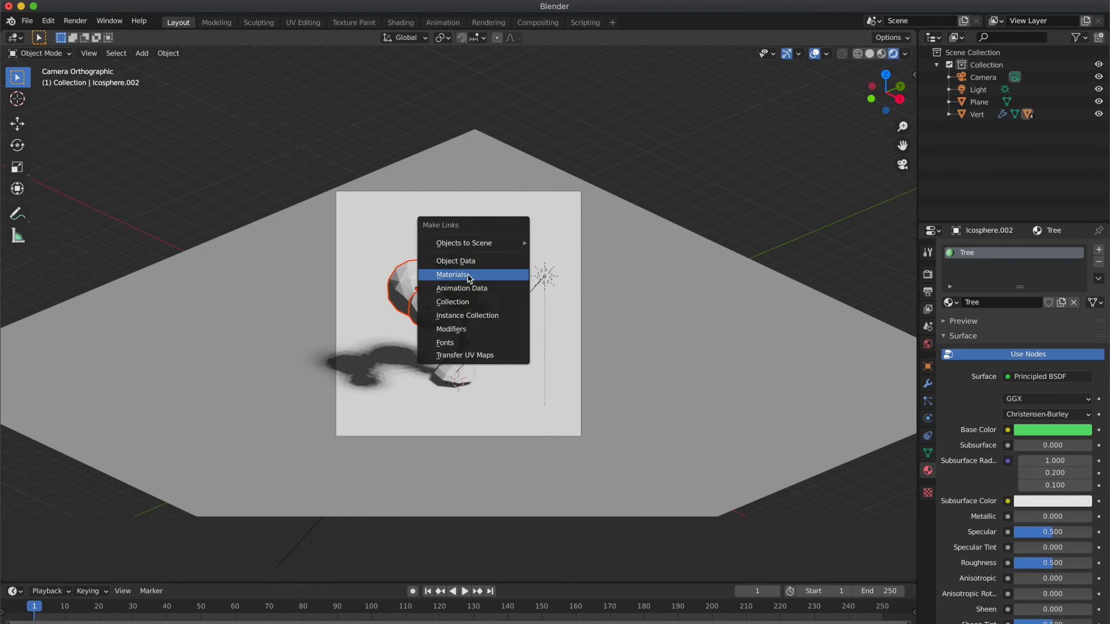
left_click(468, 276)
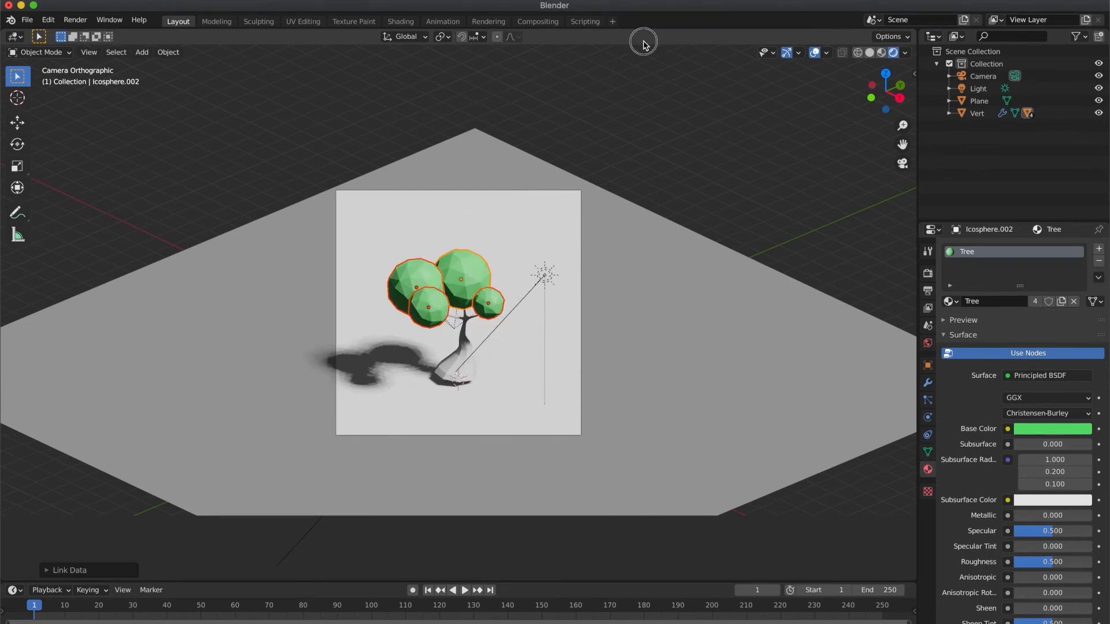
key("alt+a")
Add a new material to the trunk object and name it "Tree branch"
left_click(463, 362)
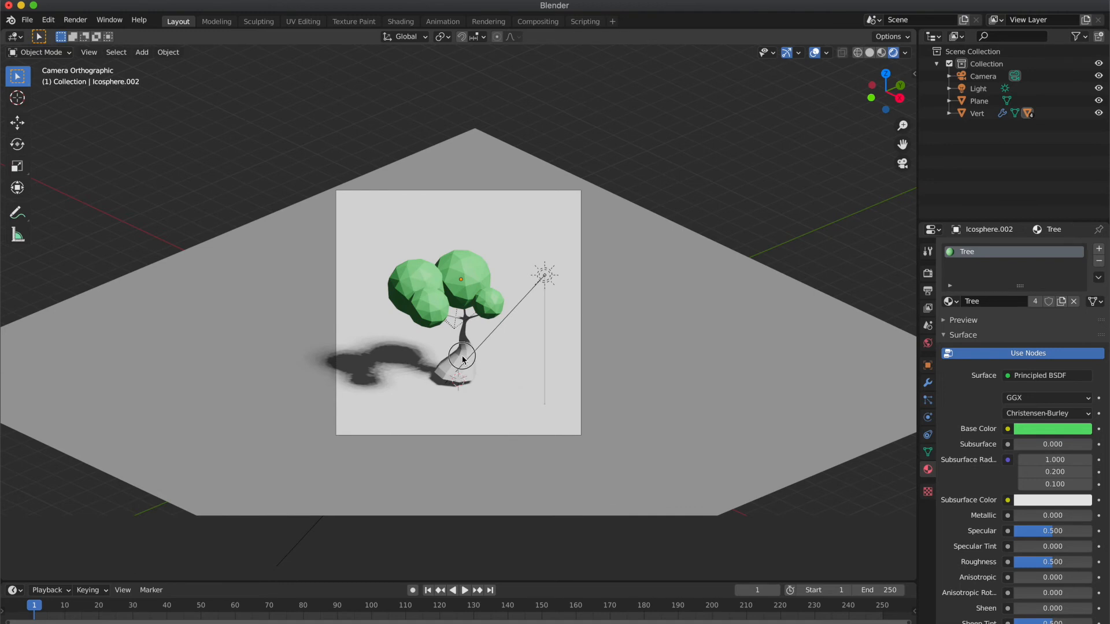
left_click(992, 300)
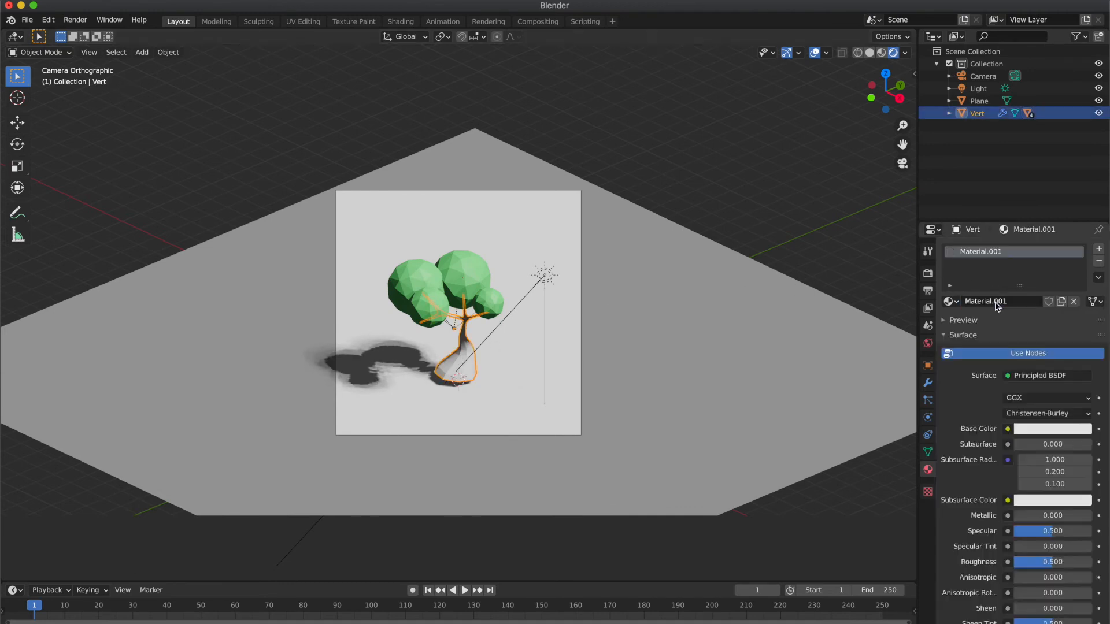
double_click(982, 253)
type("Tree")
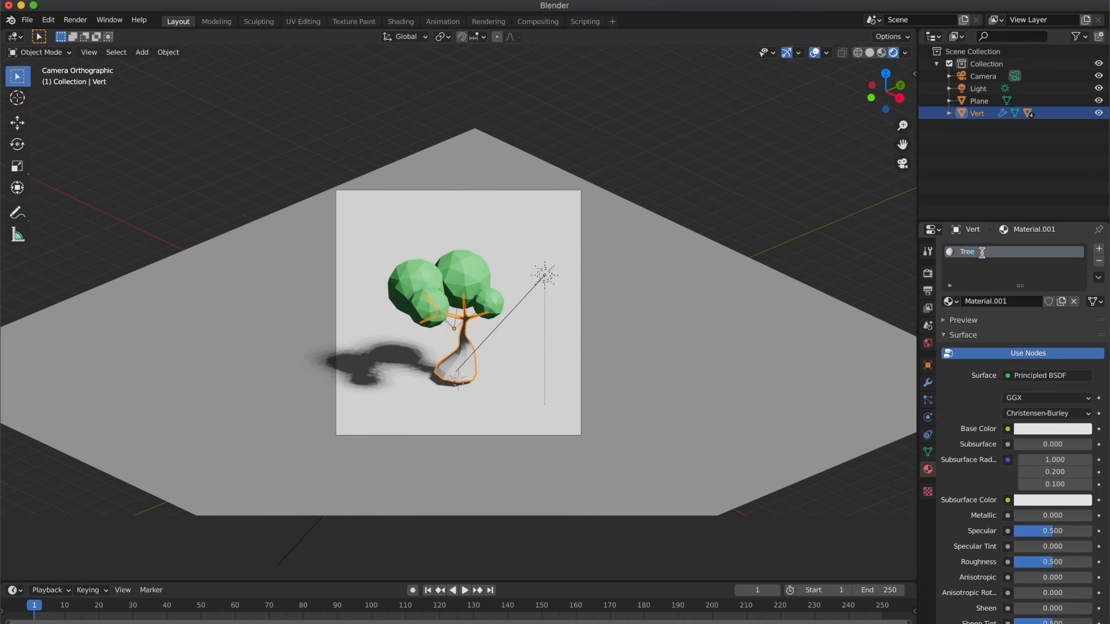
type(" branch")
key("Return")
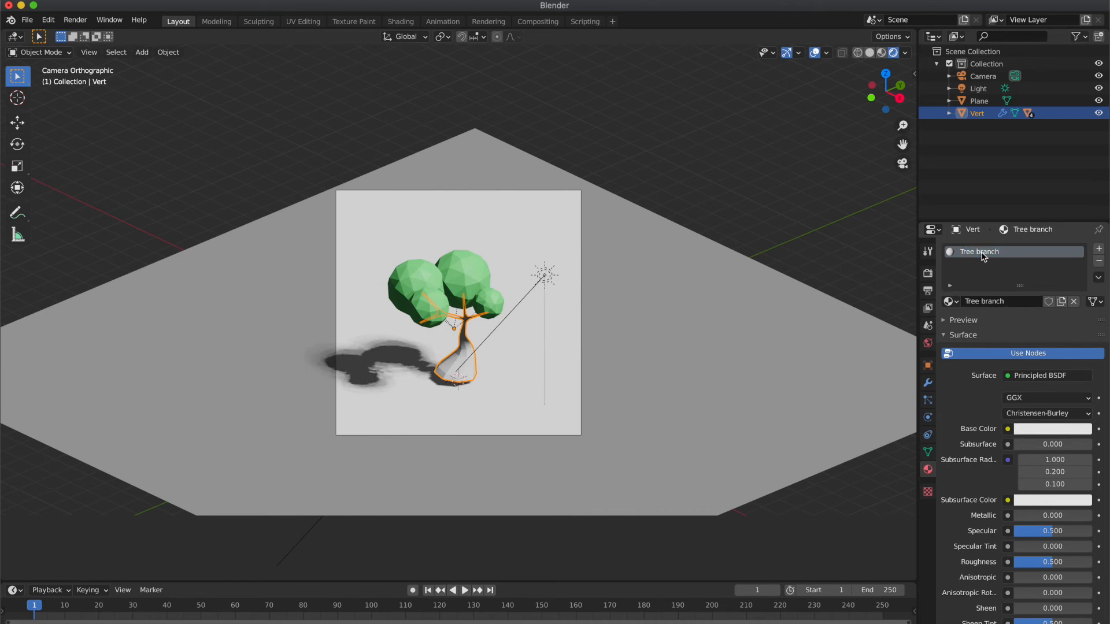
Give the Tree branch material a reddish-brown base color of about H 0.05, S 0.652, V 0.563
left_click(1047, 428)
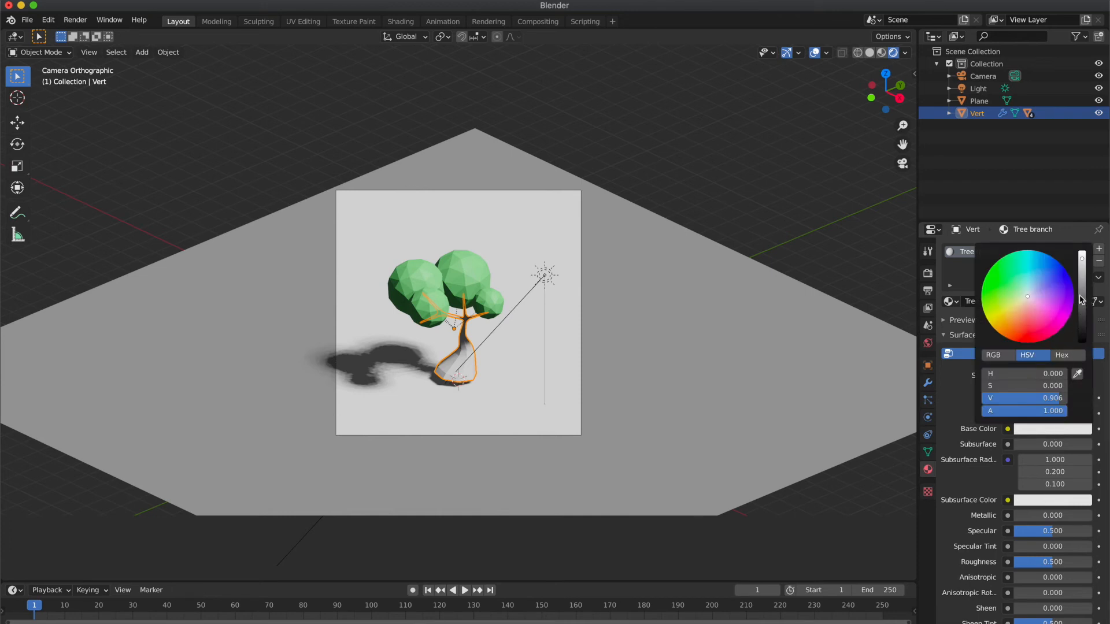
left_click(1018, 325)
left_click(1082, 301)
left_click_drag(1082, 301, 1082, 291)
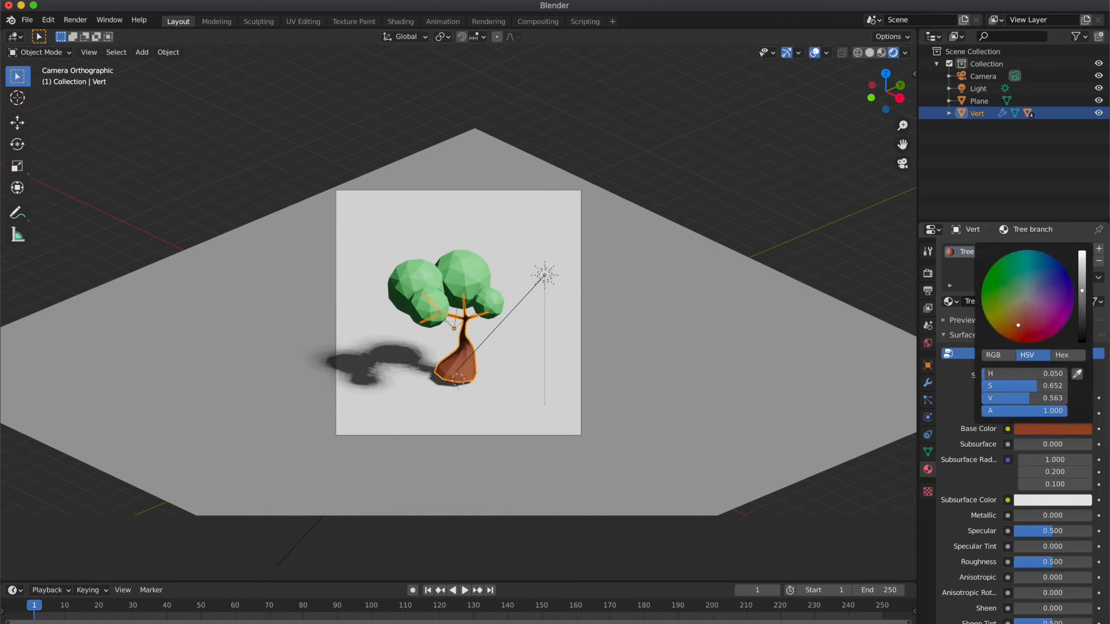
left_click(793, 219)
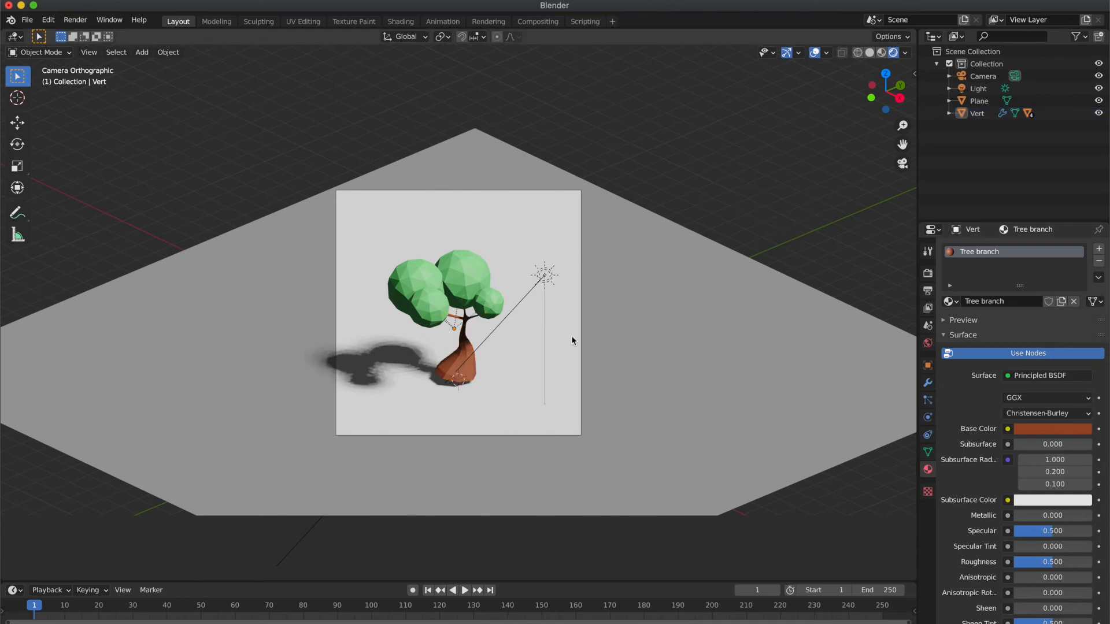
Add a new material to the ground plane and name it "Ground"
left_click(647, 325)
left_click(965, 305)
double_click(977, 257)
type("Ground")
key("Return")
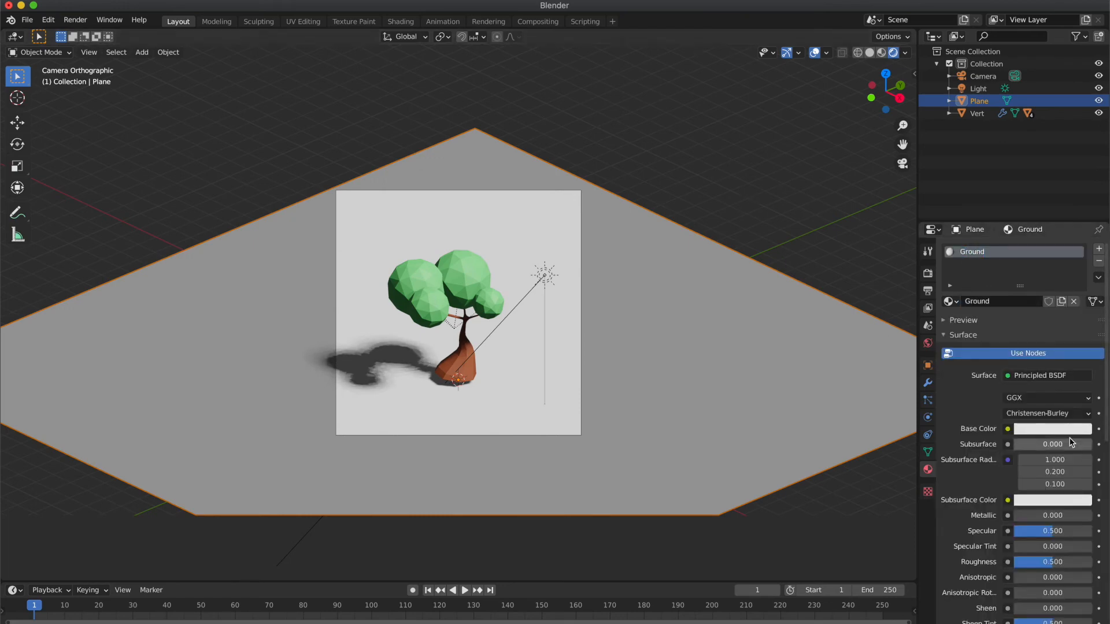
Set the Ground material's base color to a light purple and deselect the plane
left_click(1066, 429)
left_click(1035, 282)
mouse_move(1035, 282)
left_mouse_down()
mouse_move(1022, 269)
mouse_move(1042, 288)
left_mouse_up()
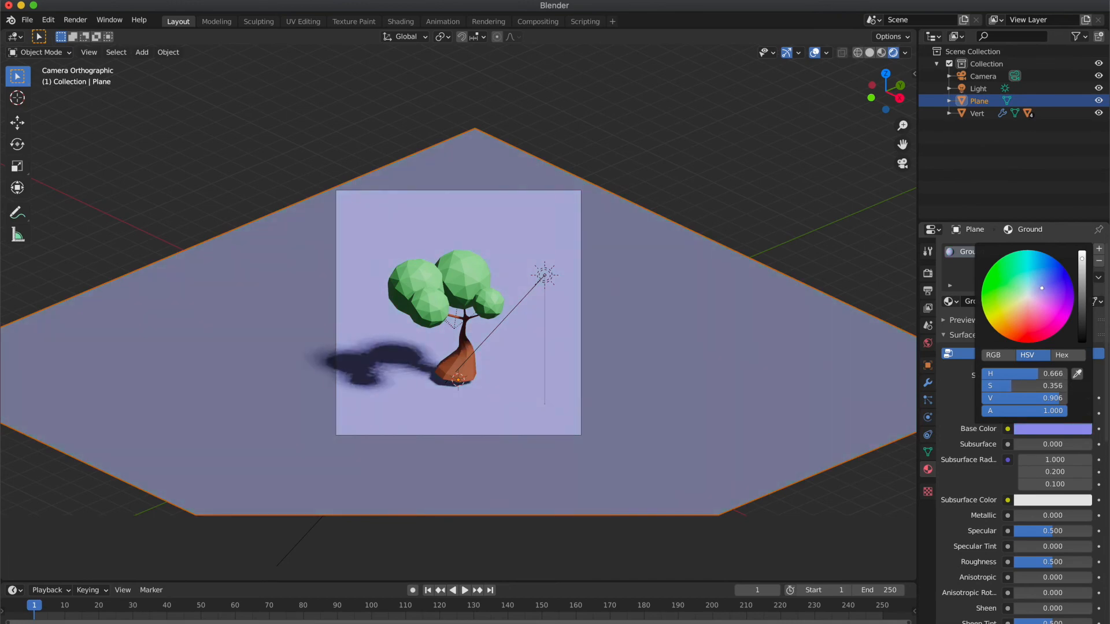
left_click_drag(1041, 287, 1044, 292)
left_click_drag(1082, 259, 1081, 257)
left_click(839, 208)
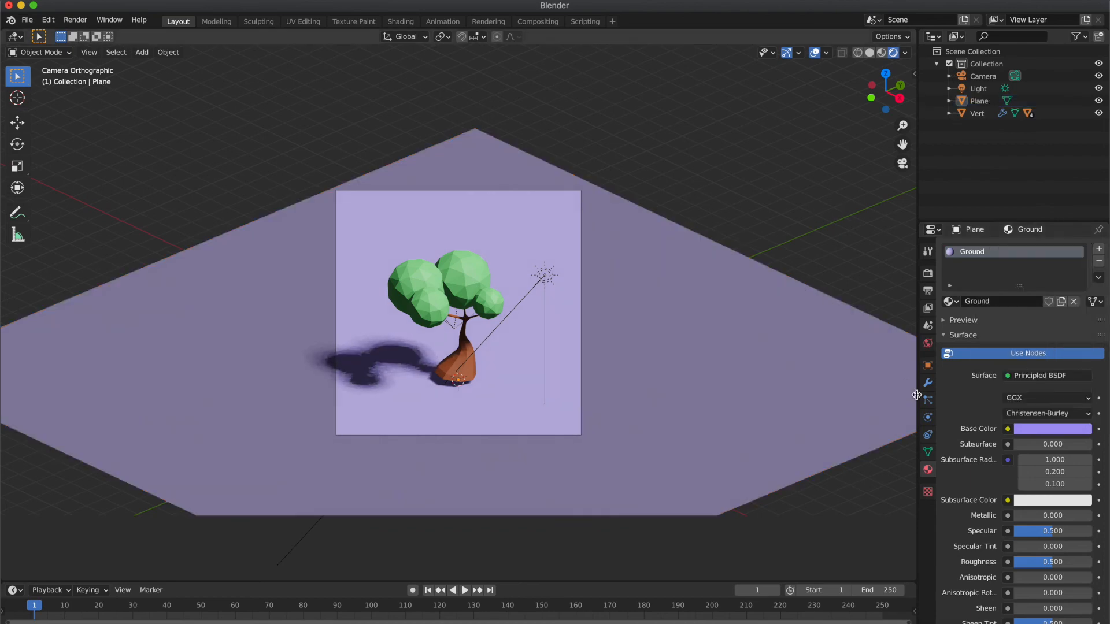
Soften the sun light's shadow by trying an angle of 50° and settling on 40°
left_click(978, 89)
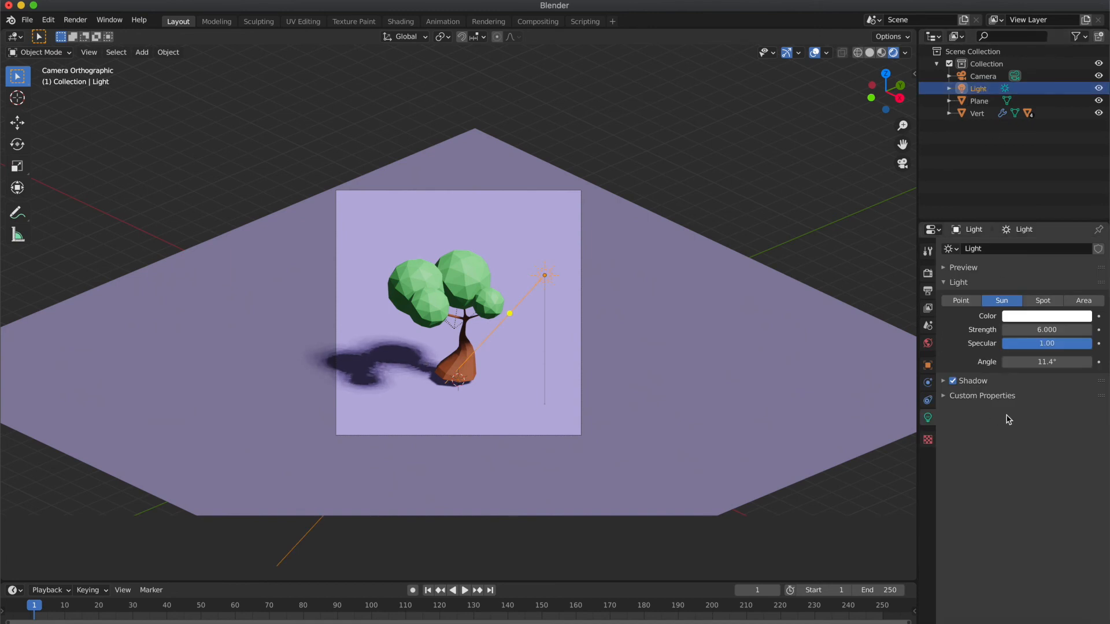
left_click(1054, 363)
type("50")
key("Return")
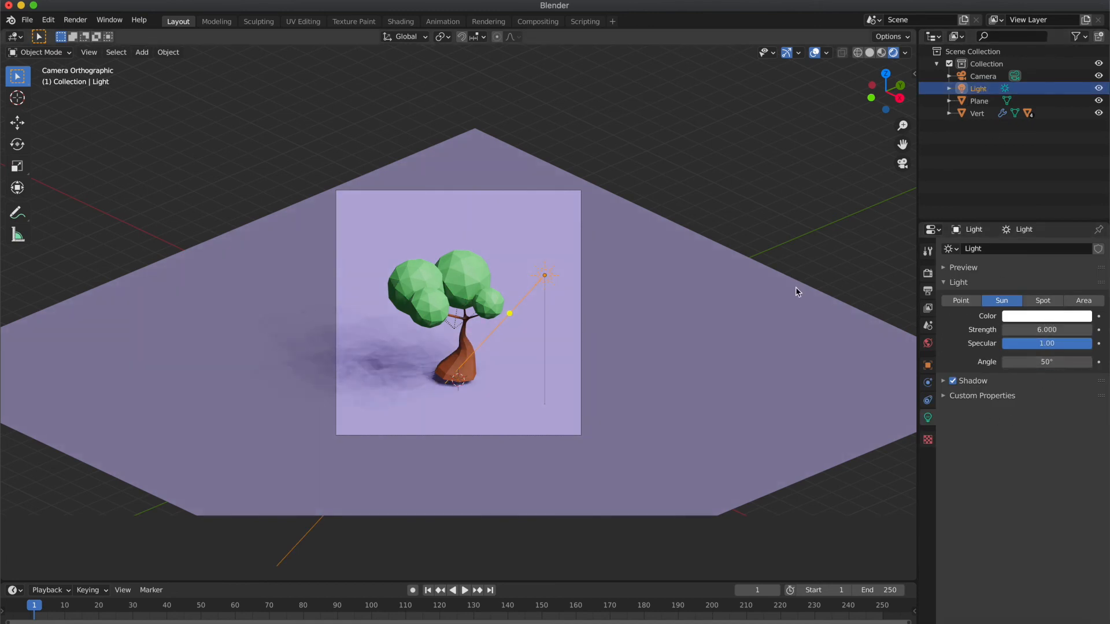
left_click(1061, 362)
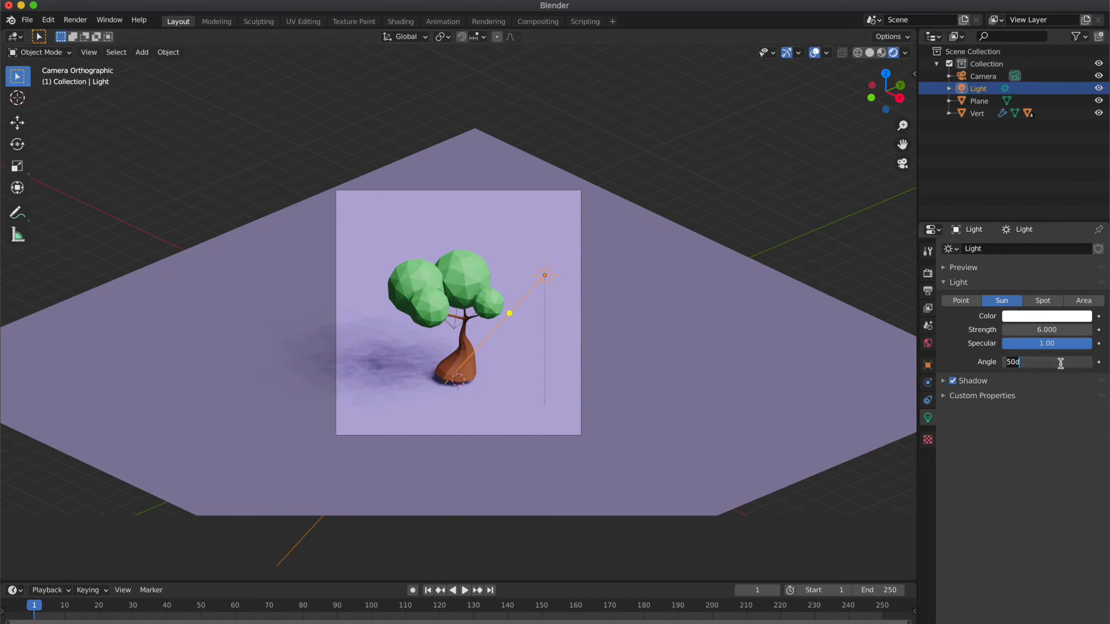
type("40")
key("Return")
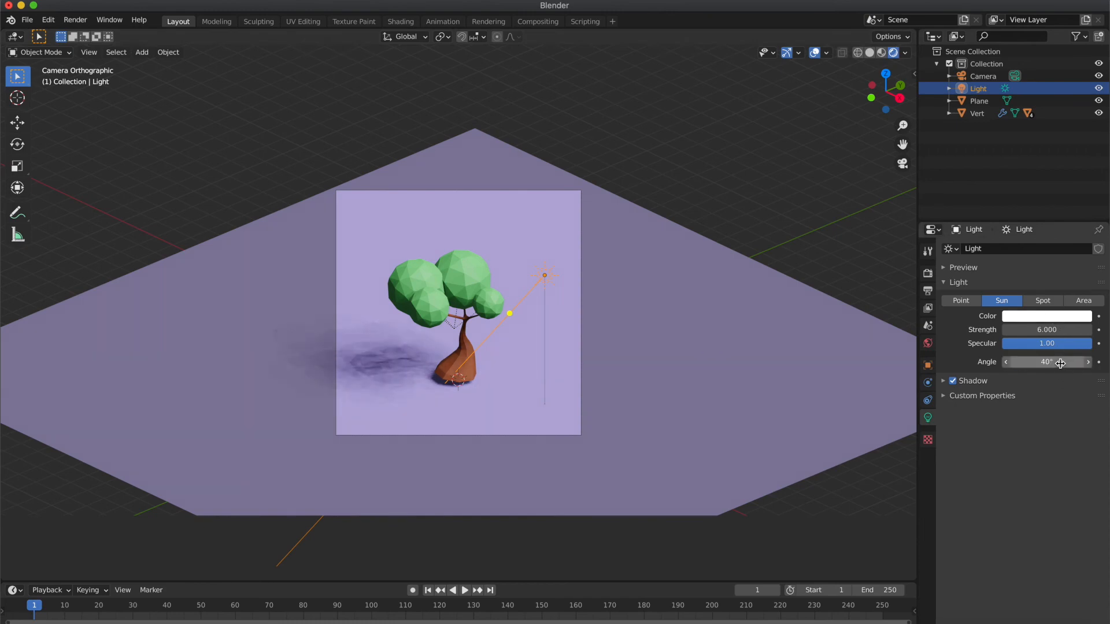
left_click(804, 232)
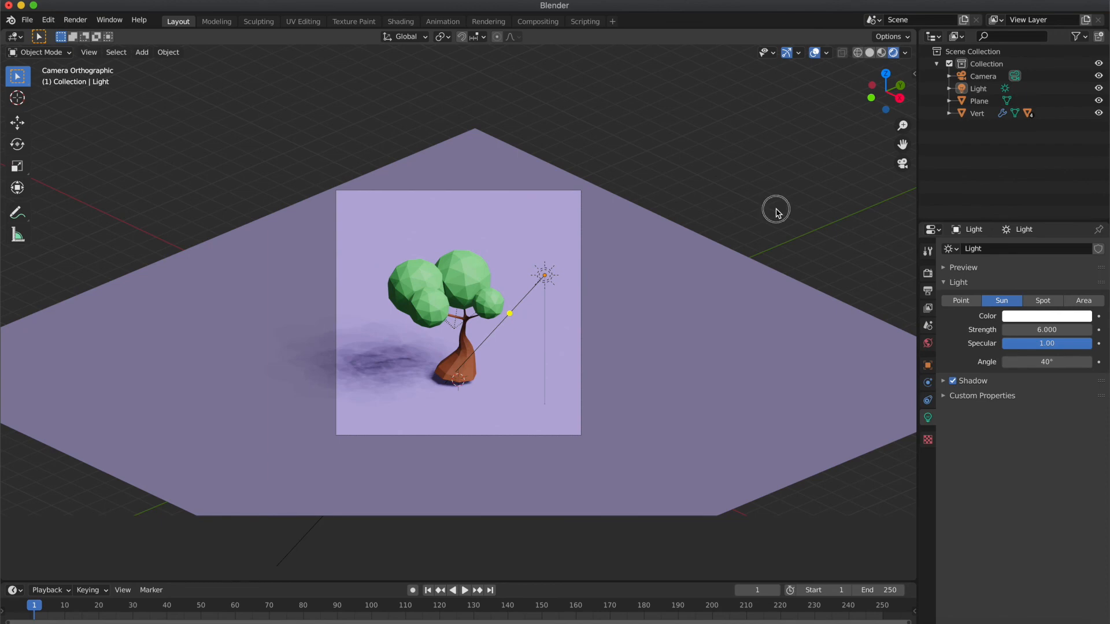
Lower the whole tree by about 0.23 m along global Z so its base sinks into the ground plane
left_click(468, 349)
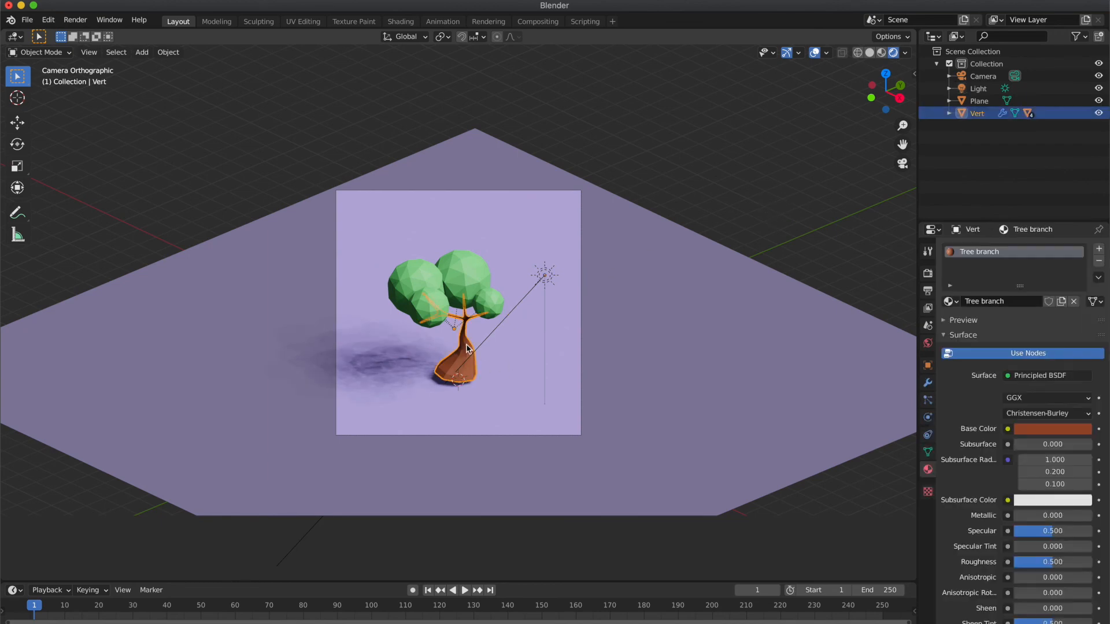
key("g")
key("z")
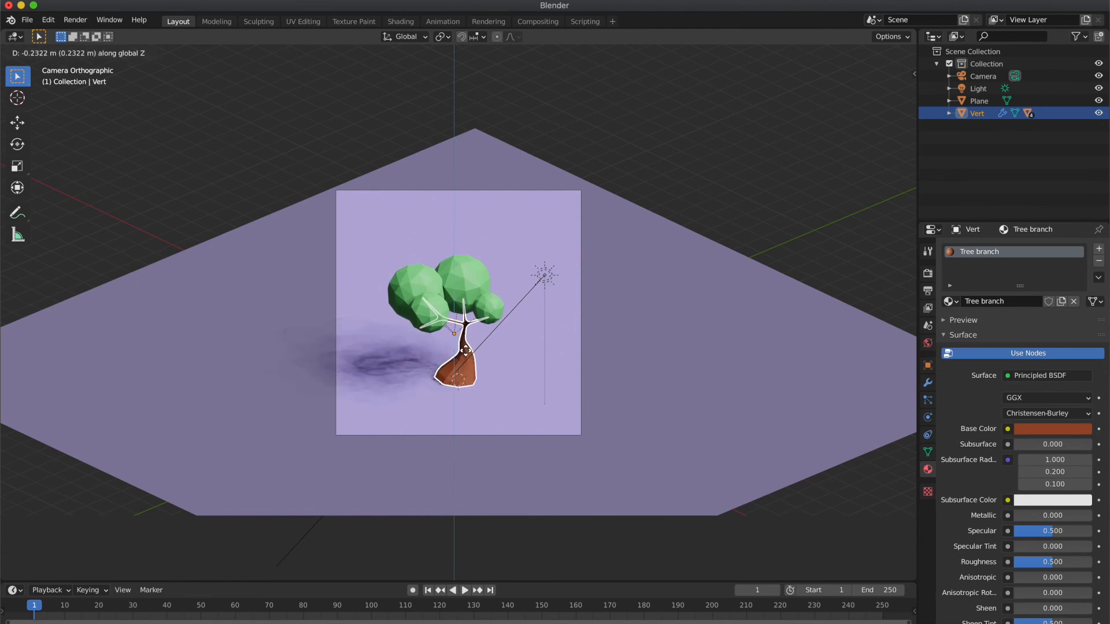
left_click(469, 355)
left_click(618, 207)
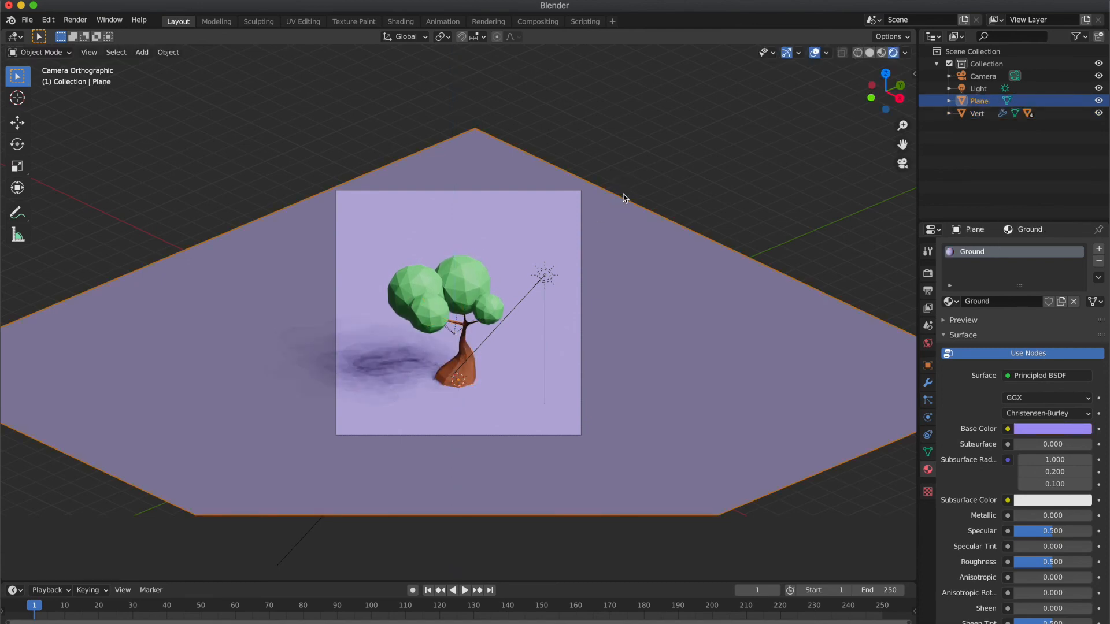
left_click(636, 159)
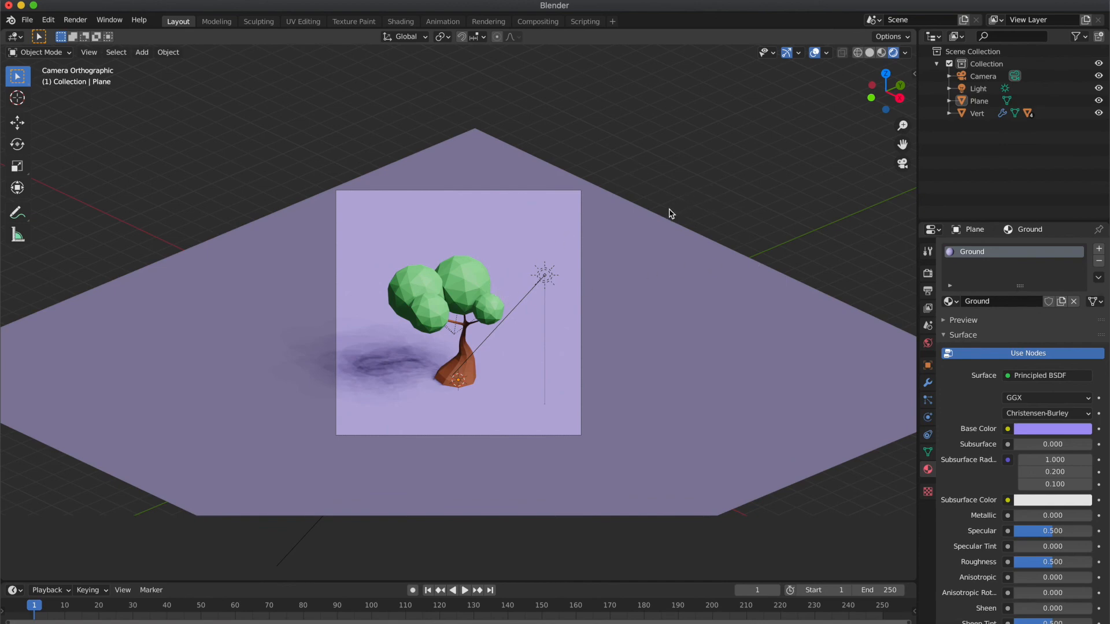
Set the sun light's strength to 8 and deselect the light
left_click(555, 275)
left_click(1036, 330)
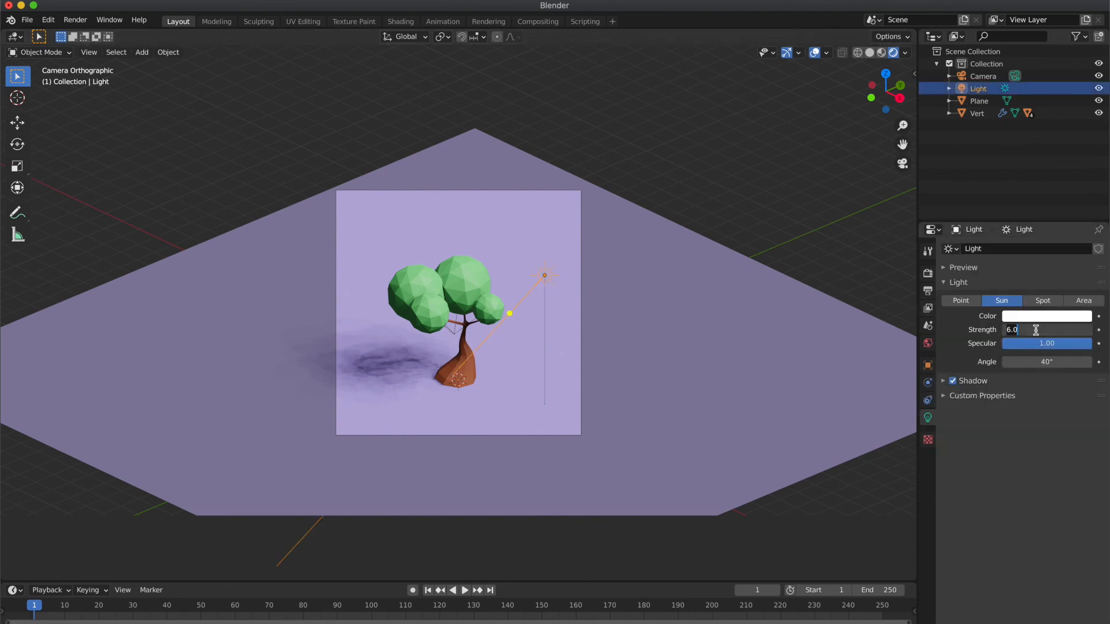
key("BackSpace")
key("BackSpace")
key("BackSpace")
type("8")
key("Return")
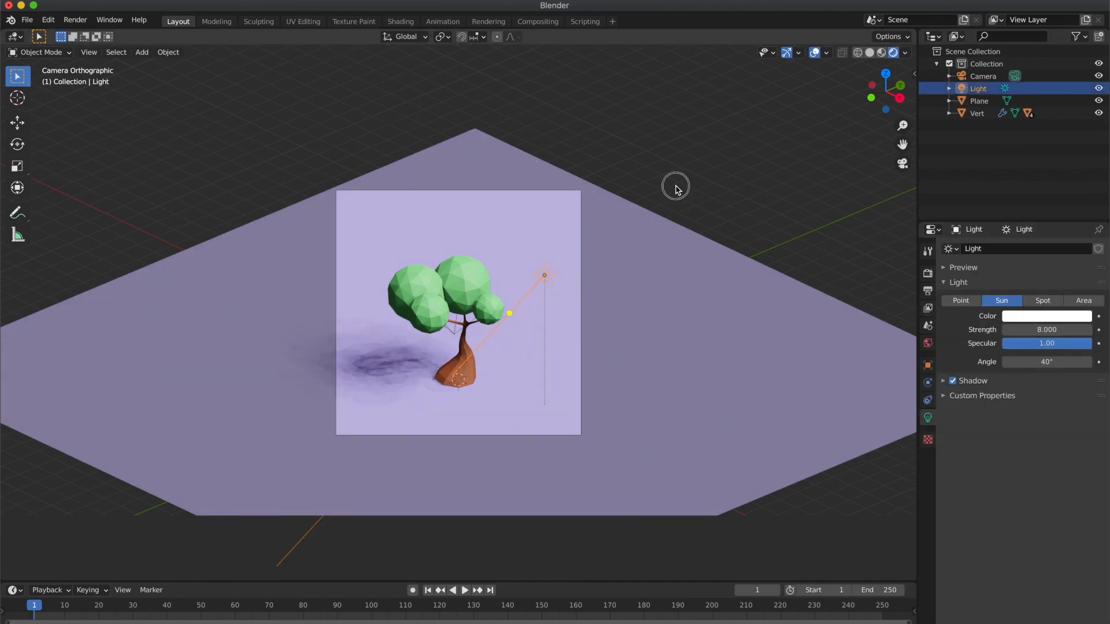
left_click(678, 191)
Enable Bloom in the Eevee render settings and set its radius to 2
left_click(928, 273)
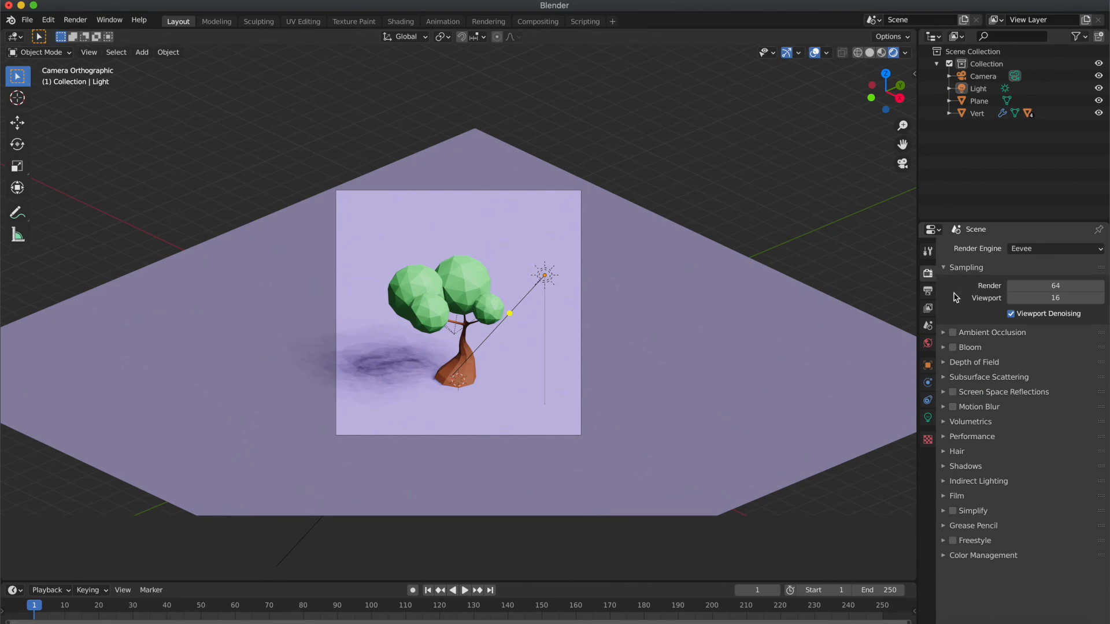
left_click(953, 347)
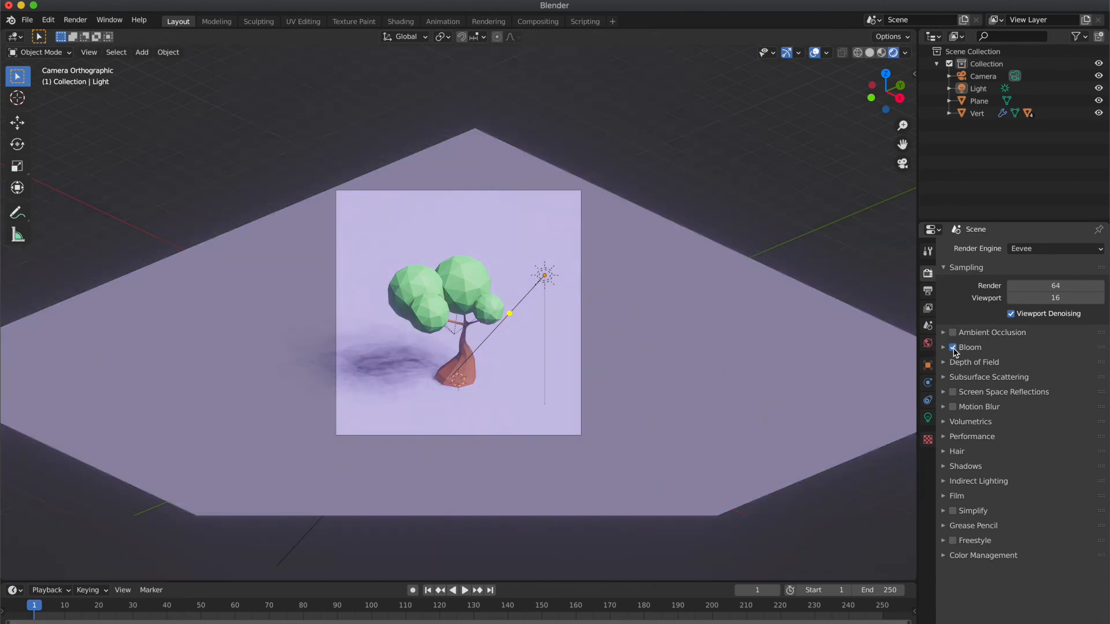
left_click(947, 348)
left_click(1023, 391)
type("2")
key("Return")
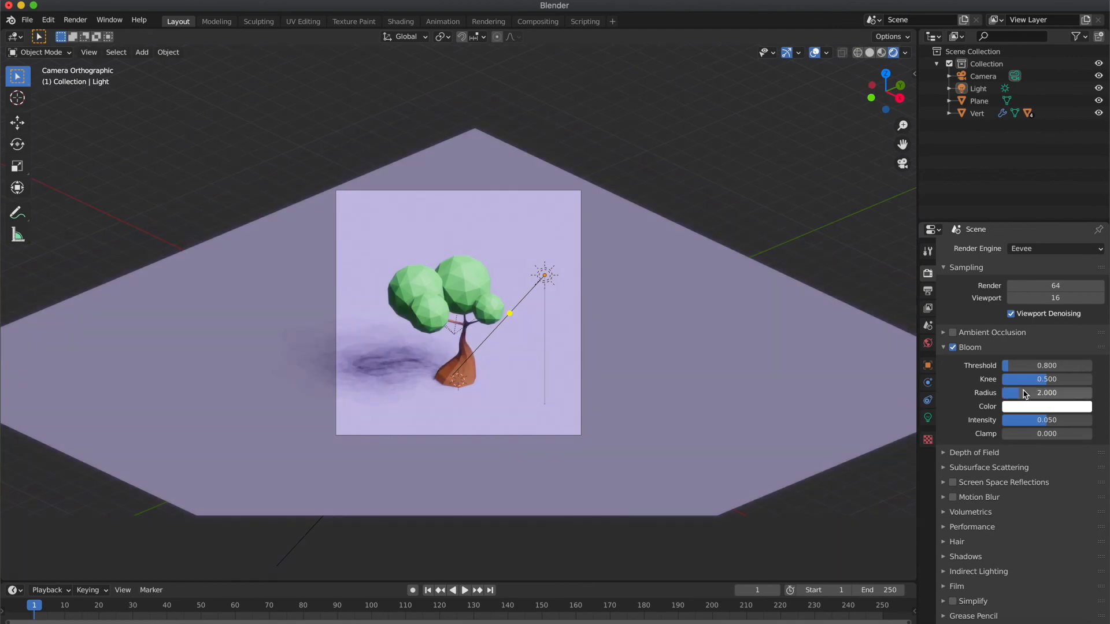
Enable Ambient Occlusion, try Screen Space Reflections on and off, and collapse the Bloom settings
left_click(953, 333)
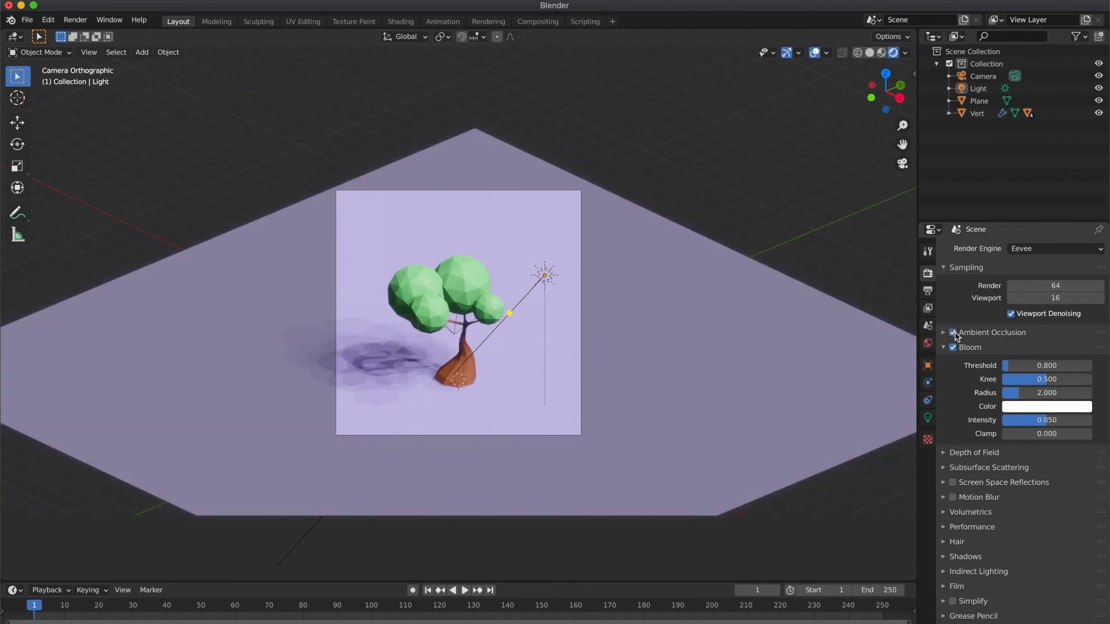
left_click(955, 483)
left_click(954, 483)
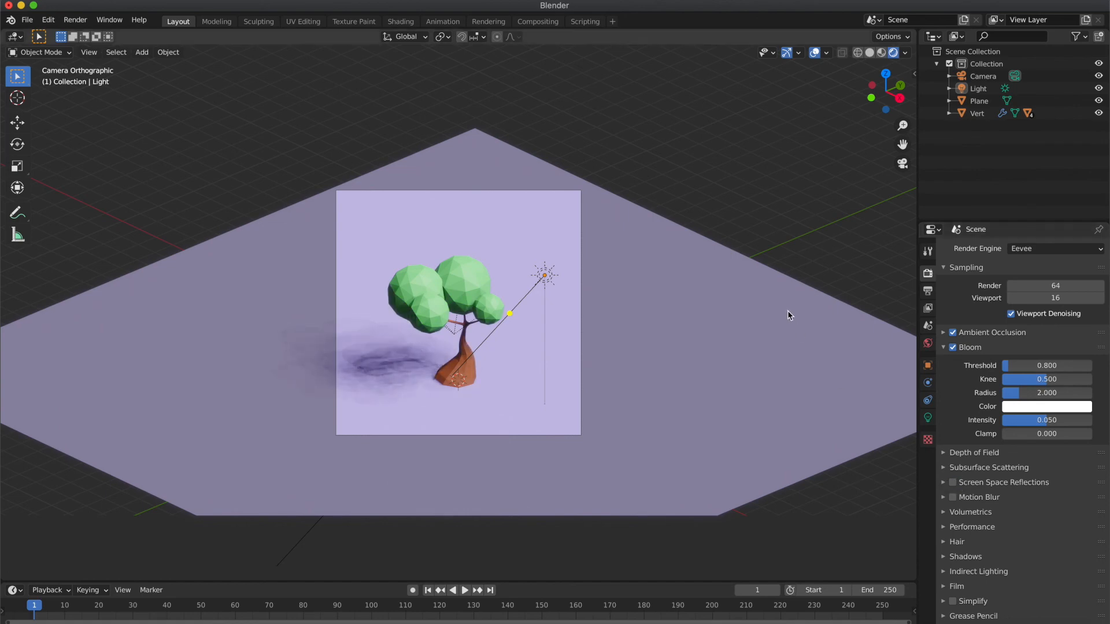
left_click(944, 348)
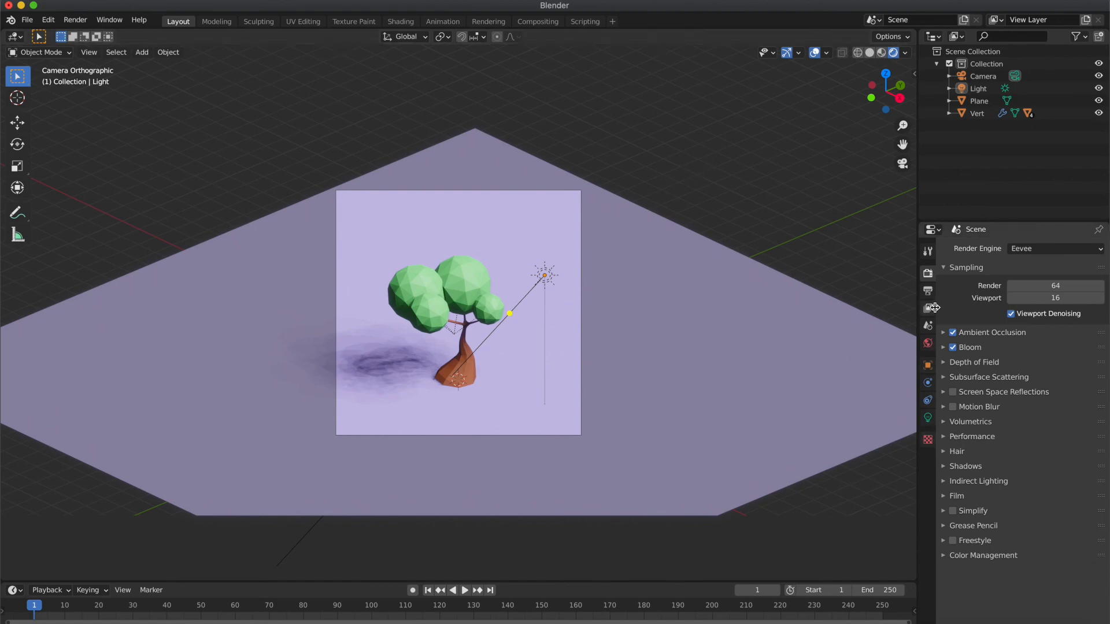
In the color management settings, keep the Filmic view transform, try the Medium High Contrast look, and settle on Medium Contrast
left_click(945, 556)
left_click(1021, 592)
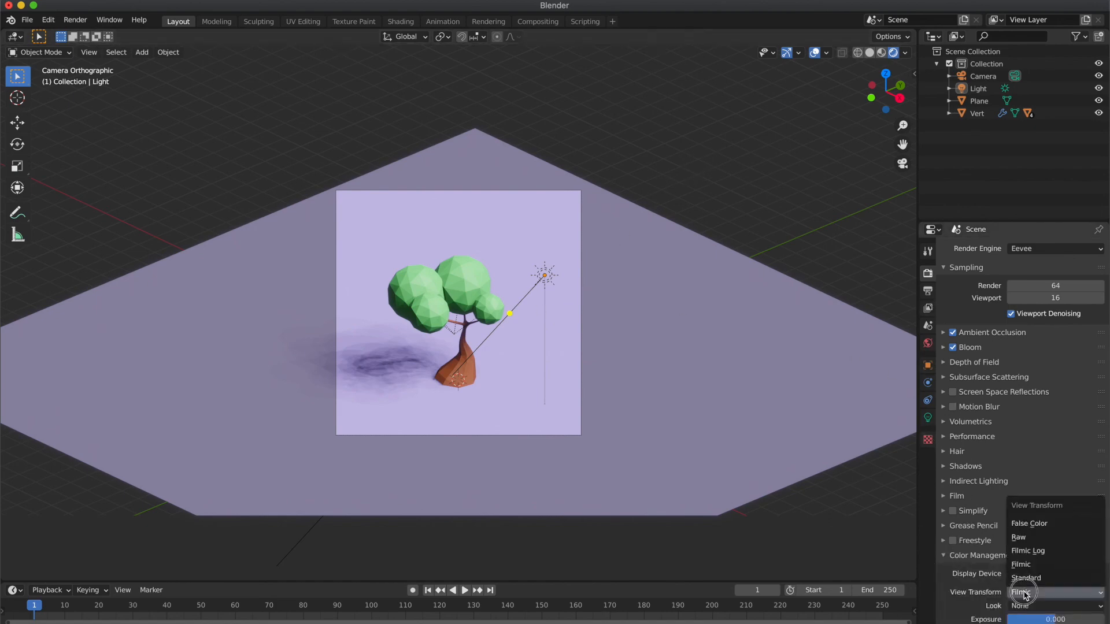
scroll(1035, 575, "down", 2)
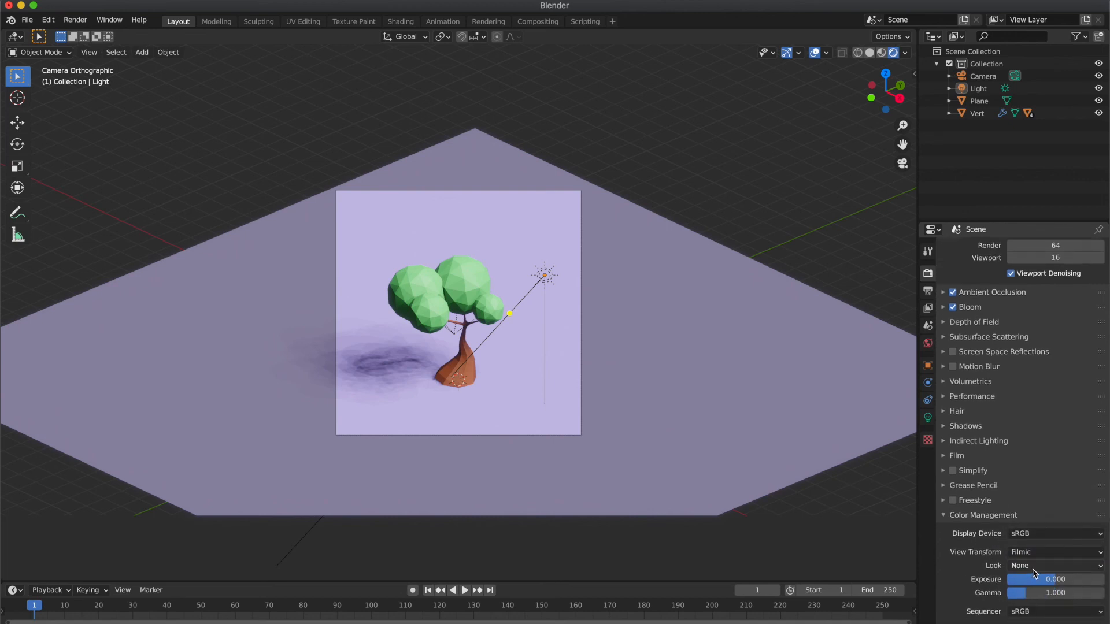
left_click(1041, 567)
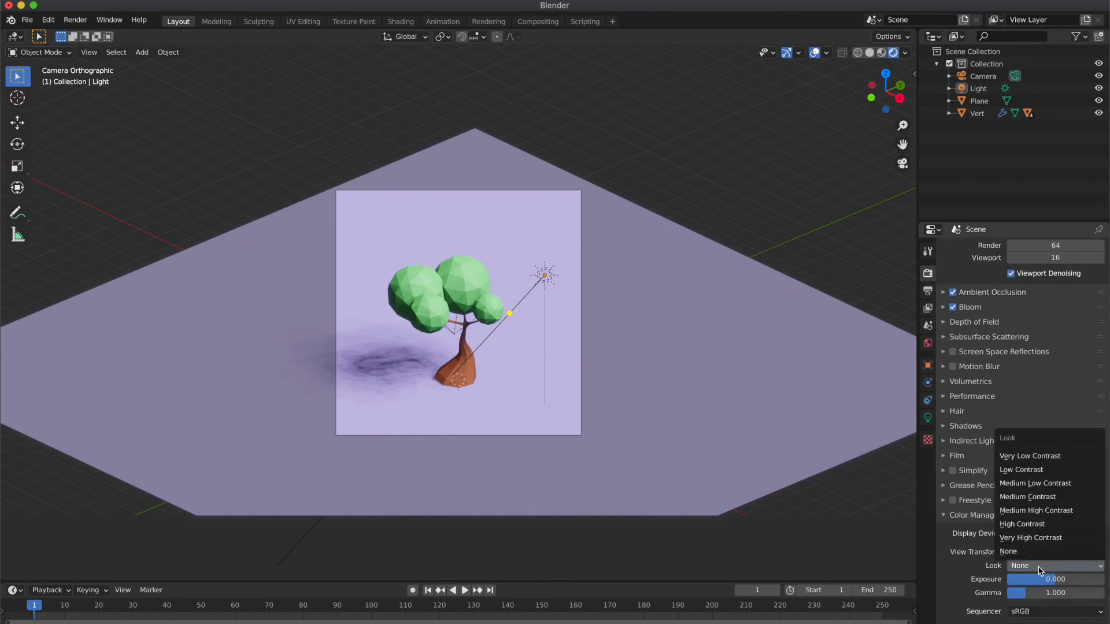
left_click(1035, 511)
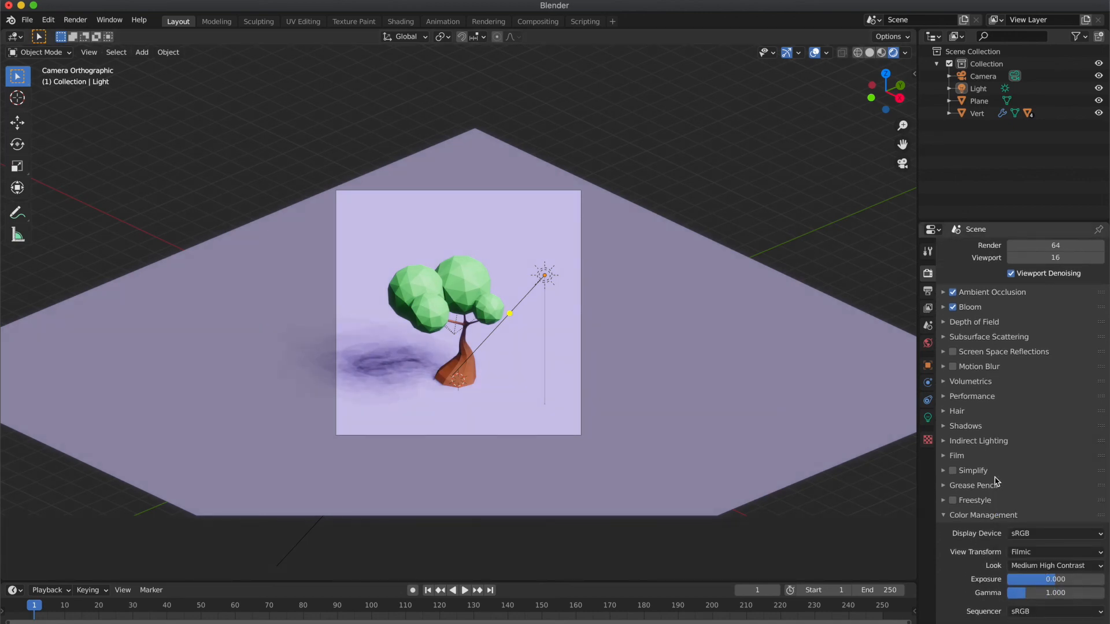
left_click(1044, 569)
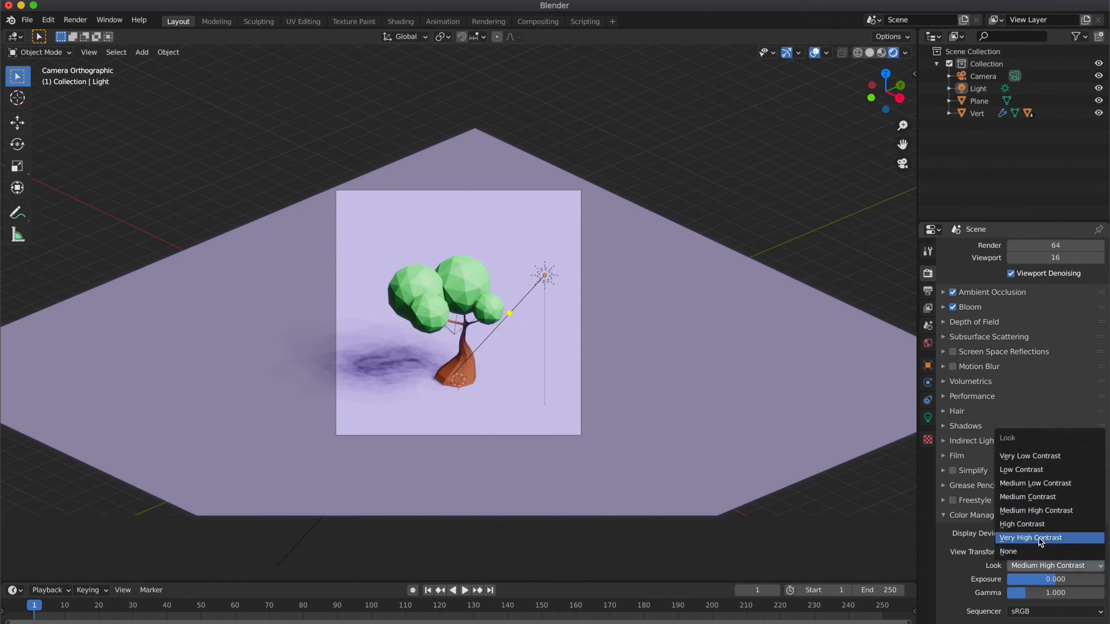
left_click(1035, 506)
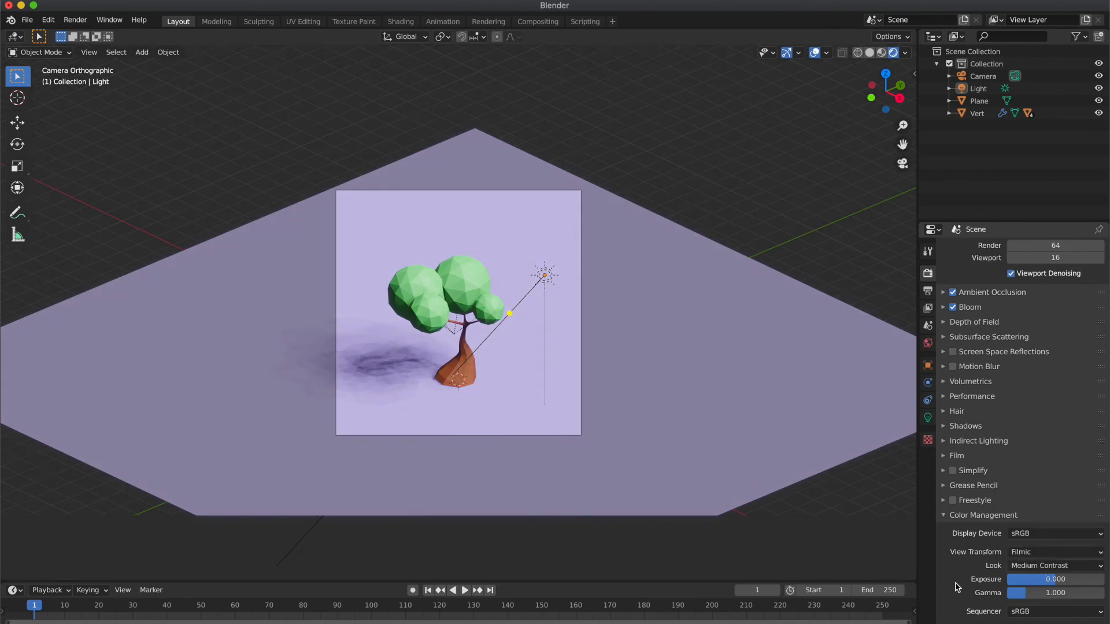
scroll(956, 587, "down", 1)
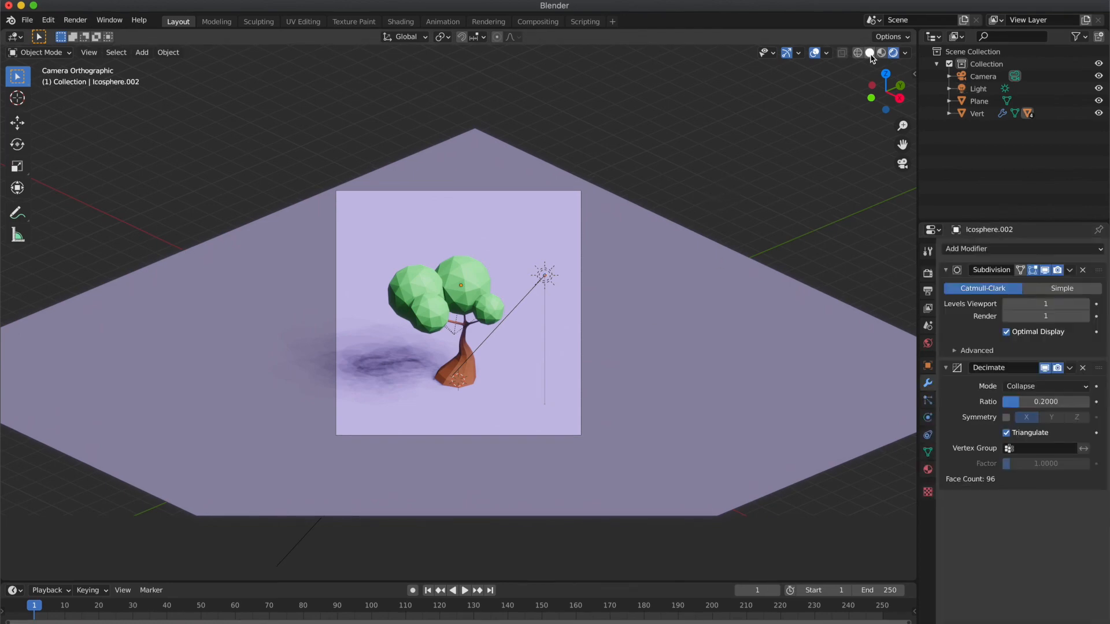
Switch the viewport to solid shading and render the current frame as a still image
left_click(870, 53)
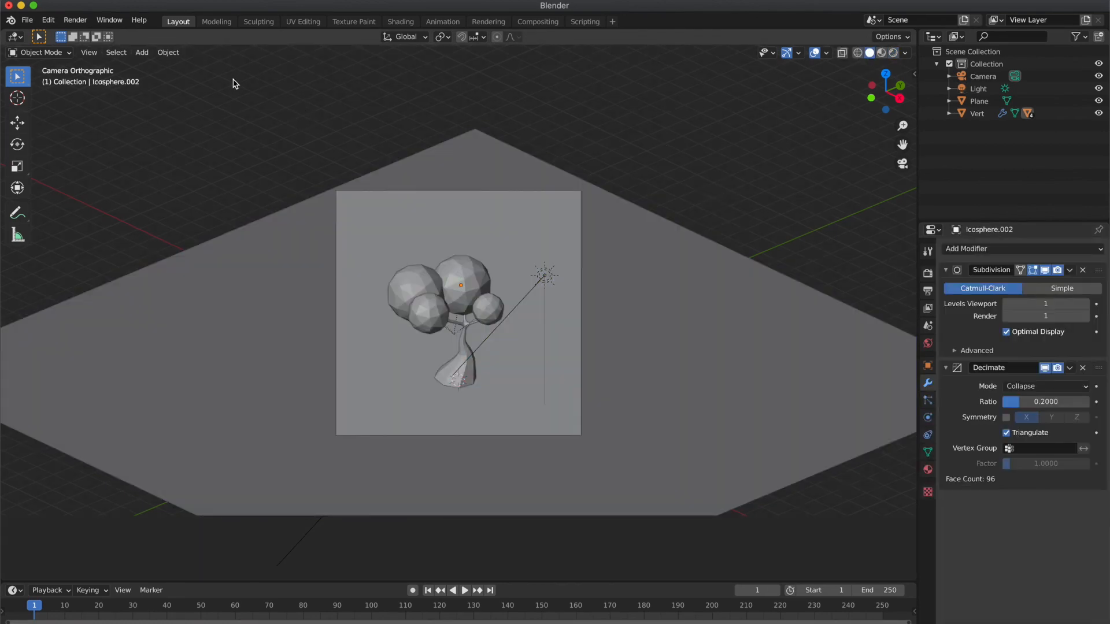
left_click(75, 21)
left_click(95, 33)
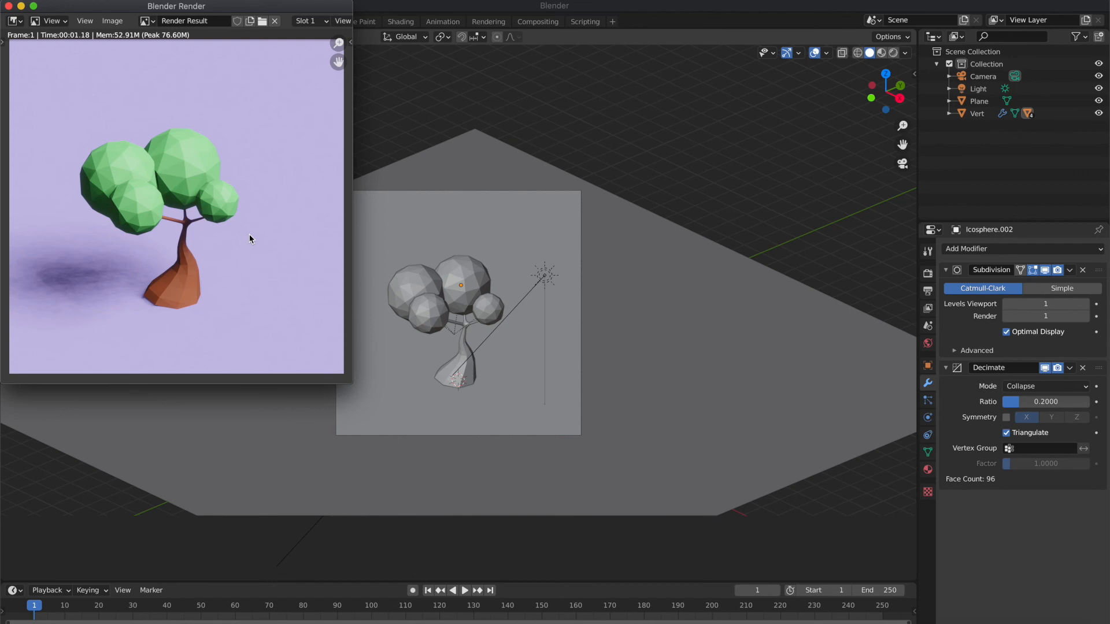
Examine the rendered tree and its shadow at different zoom levels, and close the render window
scroll(94, 107, "down", 2)
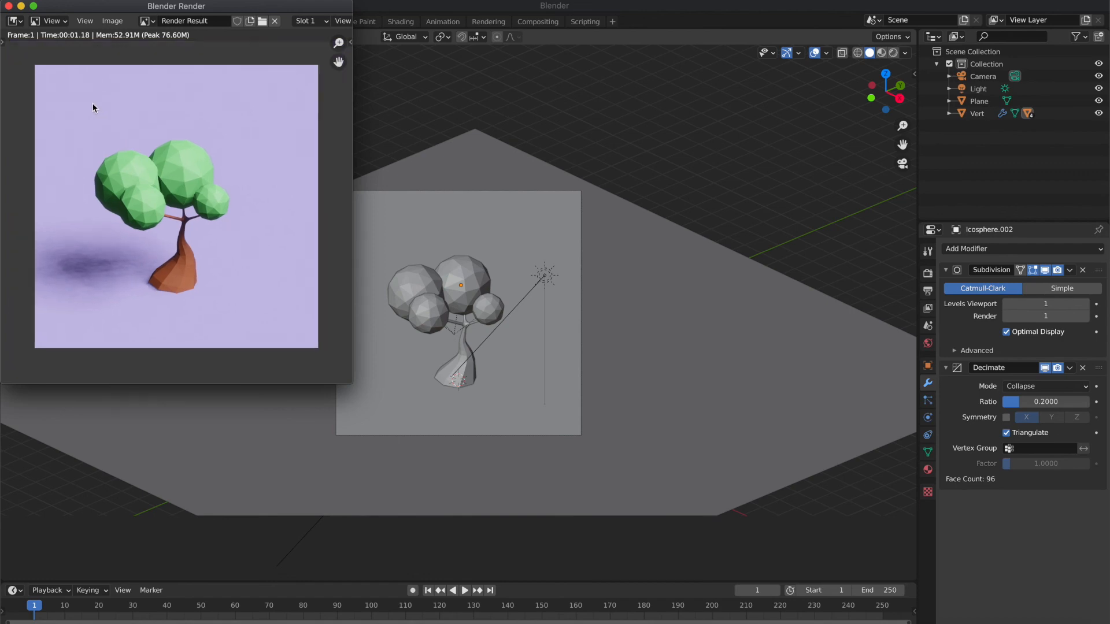
scroll(94, 107, "up", 2)
scroll(93, 107, "up", 1)
scroll(94, 107, "up", 1)
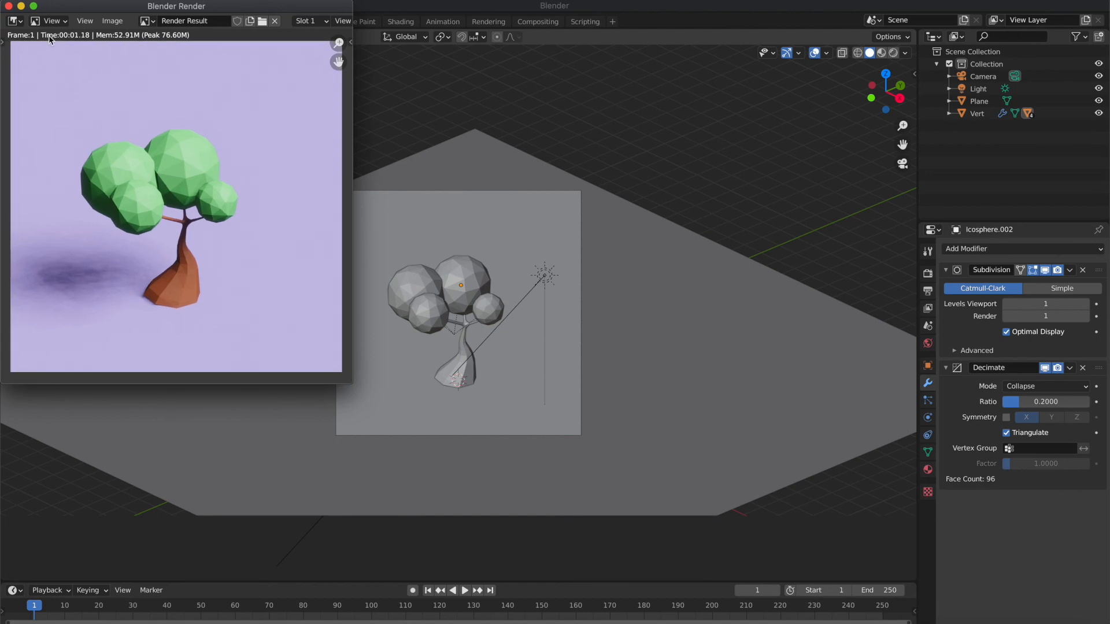
left_click(9, 6)
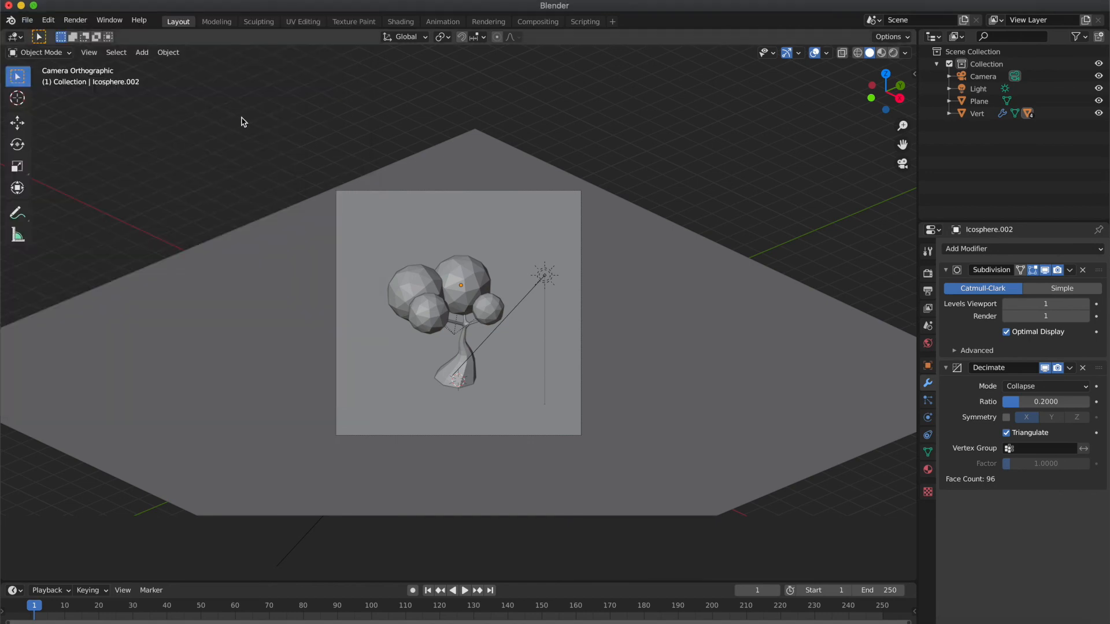